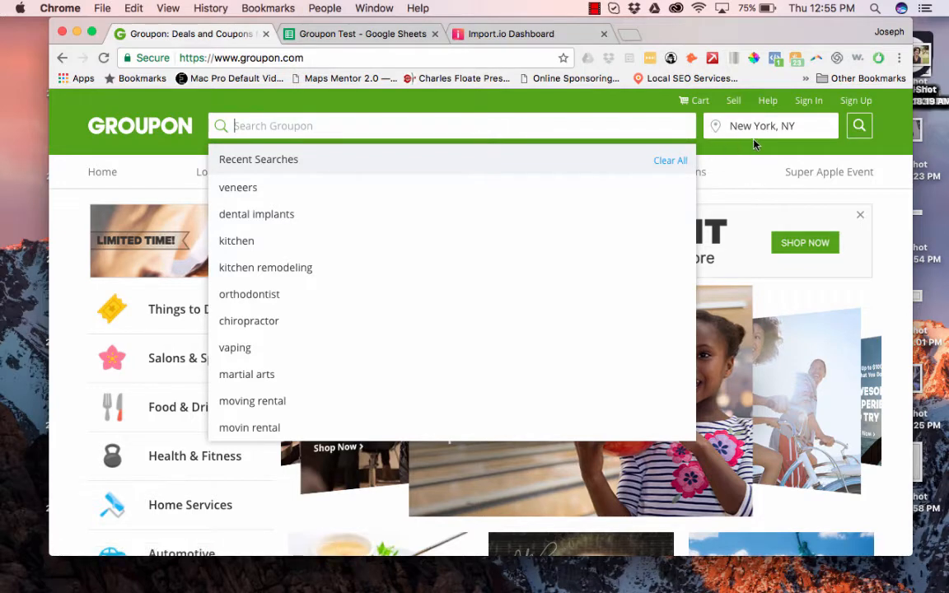
# Search Groupon for 'optometry' deals.
pyautogui.click(672, 163)
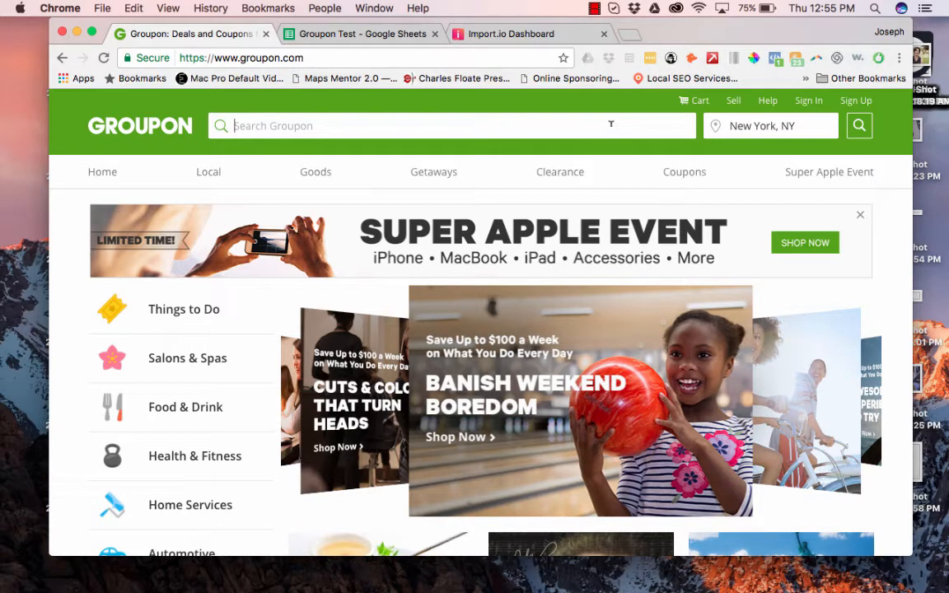
pyautogui.write('optometry')
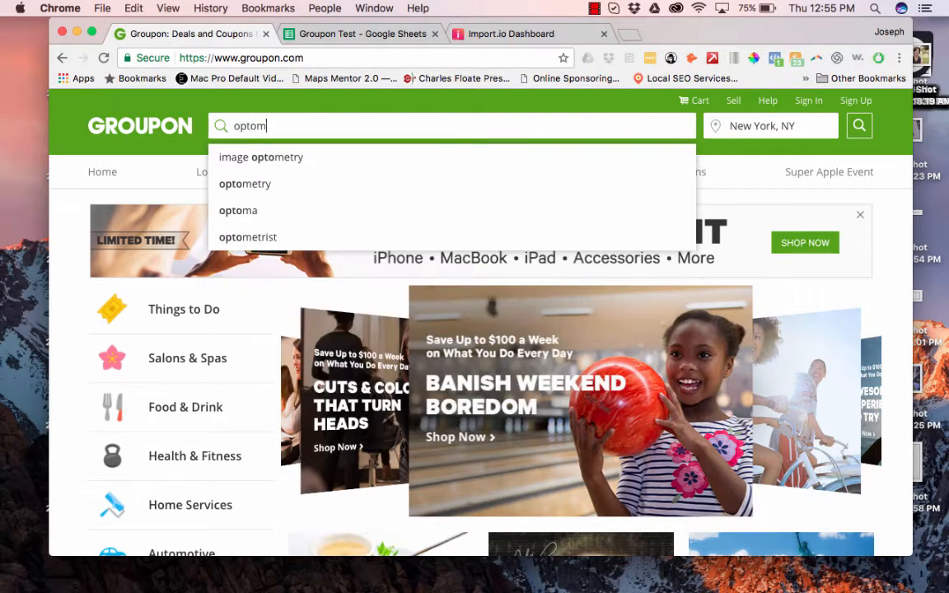
pyautogui.press('Return')
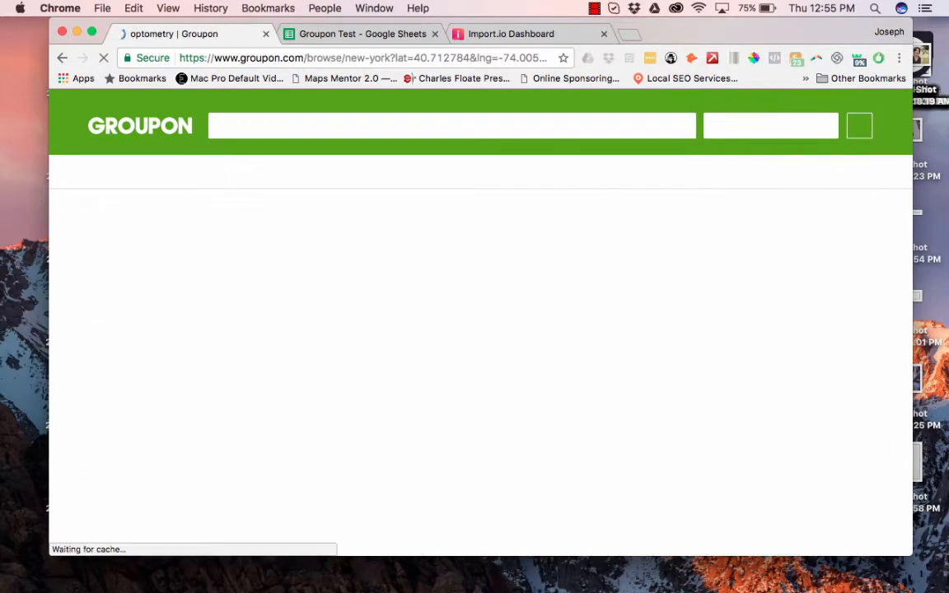
# Filter the optometry results to Health & Fitness, then Vision, showing 152 deals.
pyautogui.scroll(-5, 477, 375)
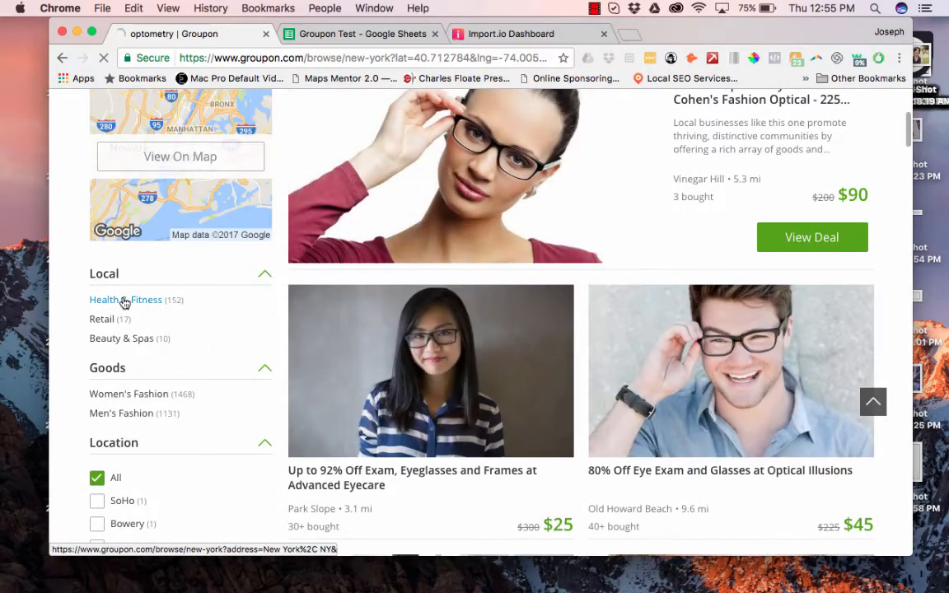
pyautogui.click(124, 303)
pyautogui.scroll(-5, 216, 376)
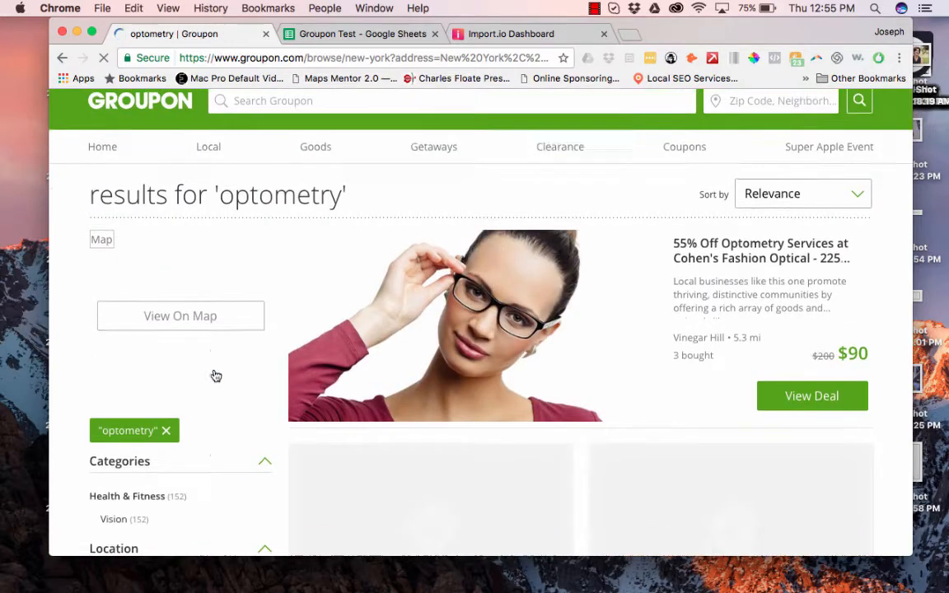
pyautogui.click(106, 368)
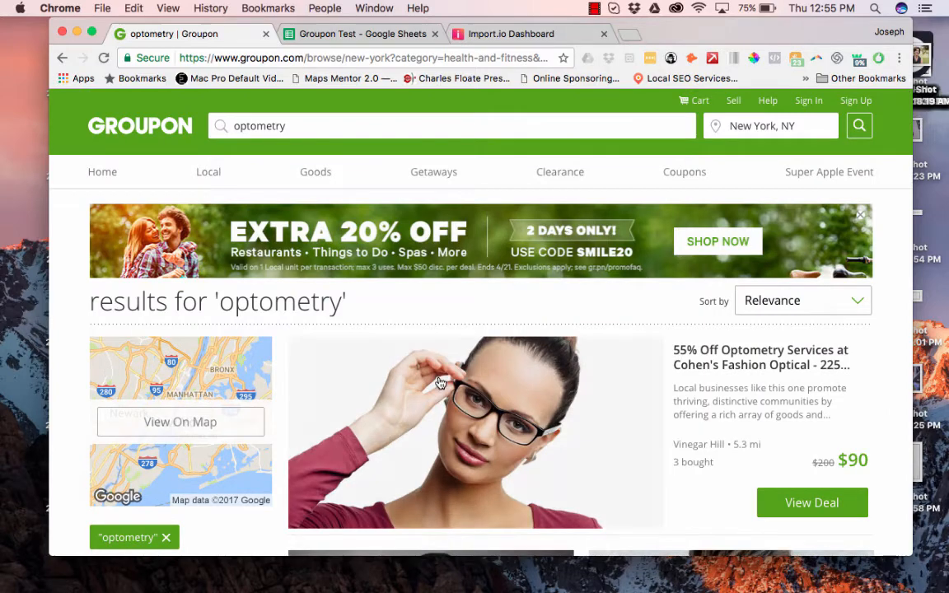
pyautogui.scroll(-5, 439, 383)
pyautogui.scroll(1, 440, 383)
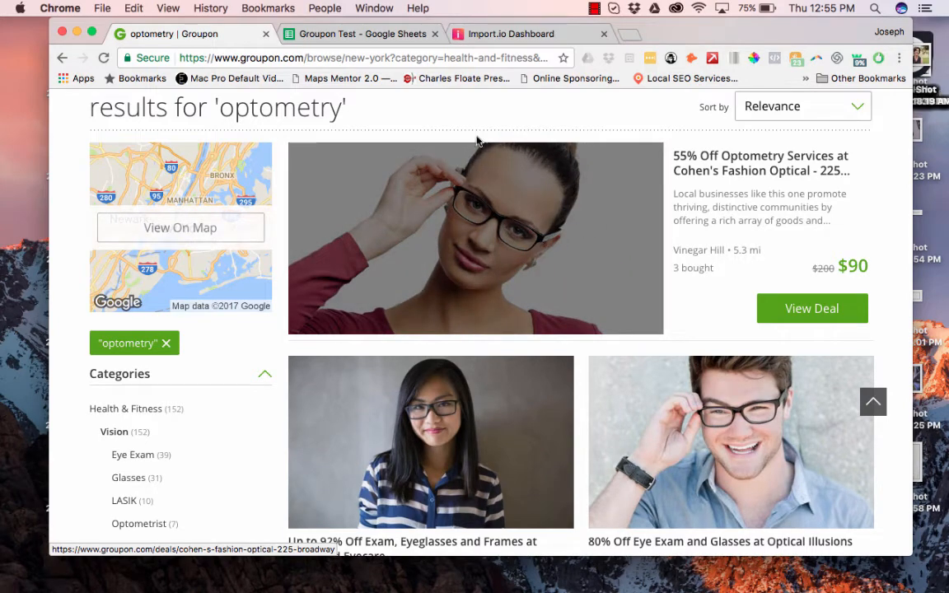
# Copy the Groupon optometry results page address.
pyautogui.click(499, 37)
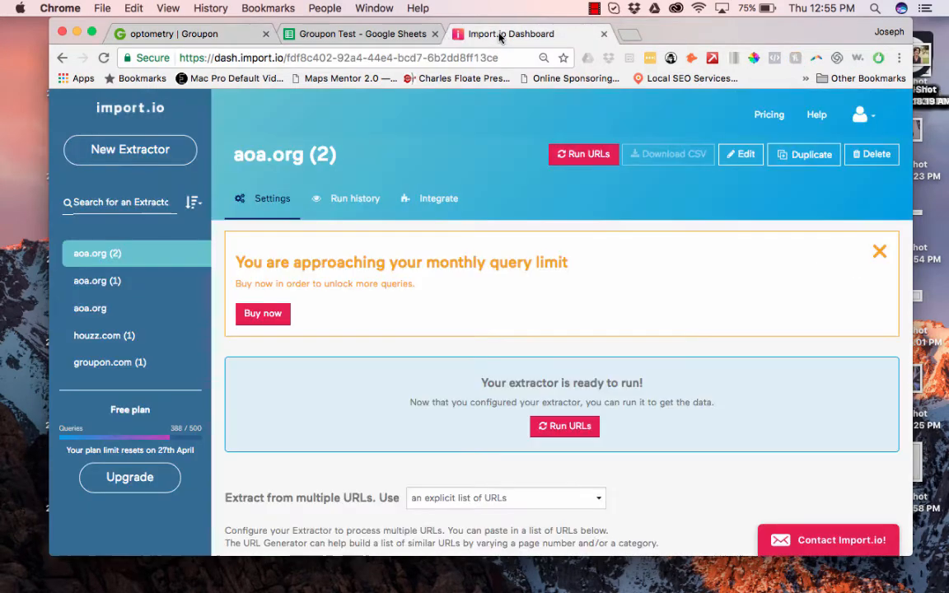
pyautogui.click(169, 34)
pyautogui.click(241, 62)
pyautogui.press('super+c')
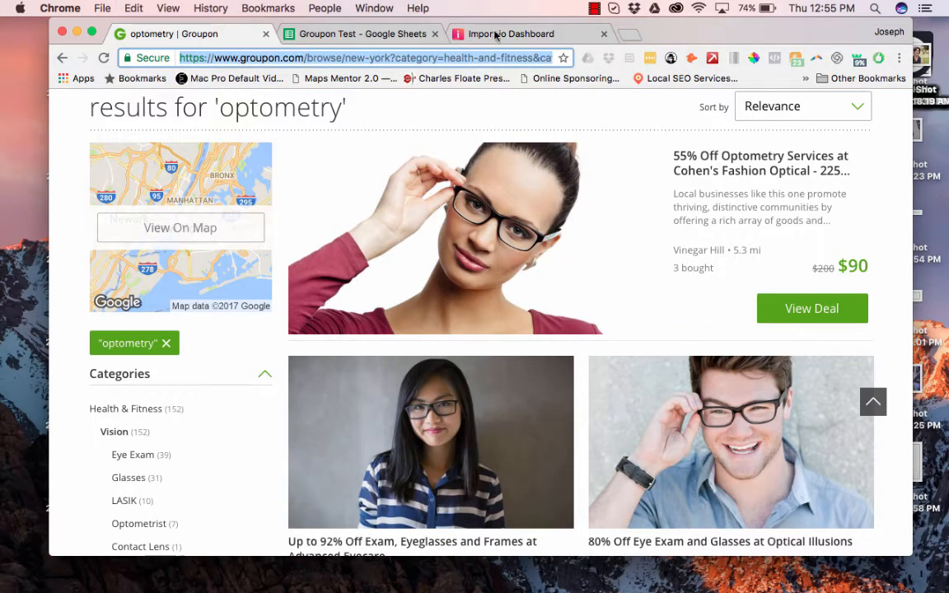
# Create a new import.io extractor from the pasted Groupon results URL.
pyautogui.click(494, 34)
pyautogui.click(149, 149)
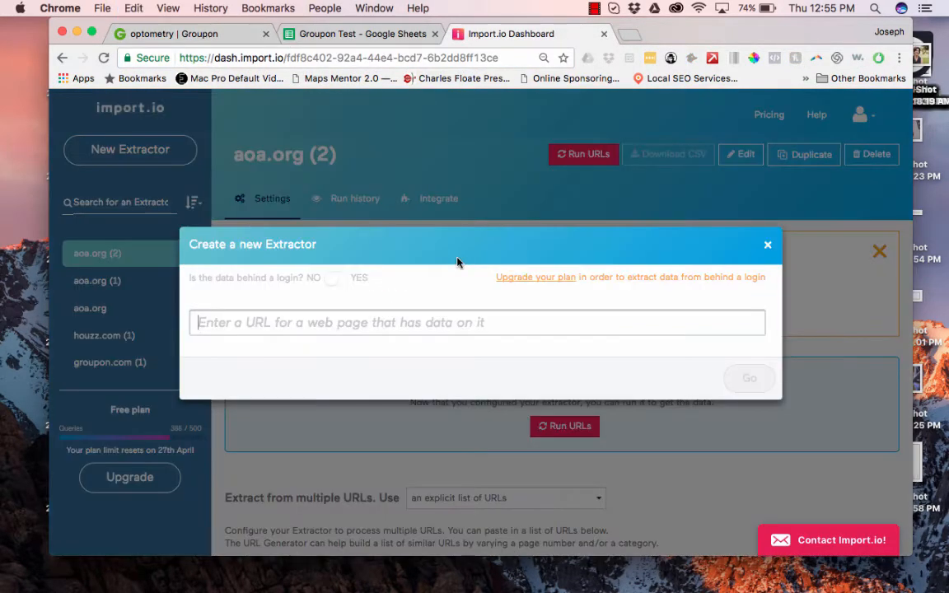
pyautogui.press('super+v')
pyautogui.click(756, 425)
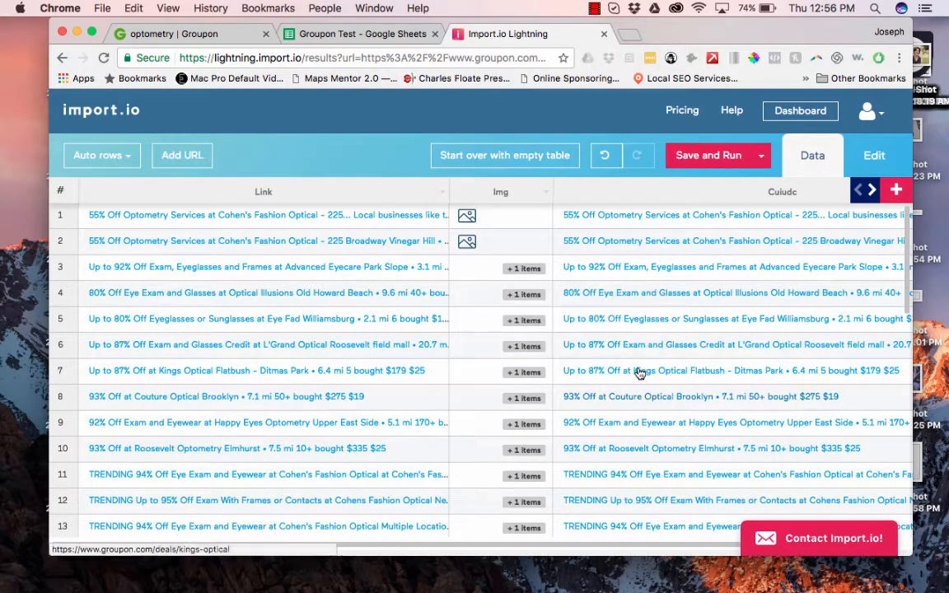
# Put the extractor in Edit mode to show the live Groupon optometry page.
pyautogui.scroll(-3, 668, 443)
pyautogui.hscroll(4, 667, 444)
pyautogui.scroll(-2, 672, 440)
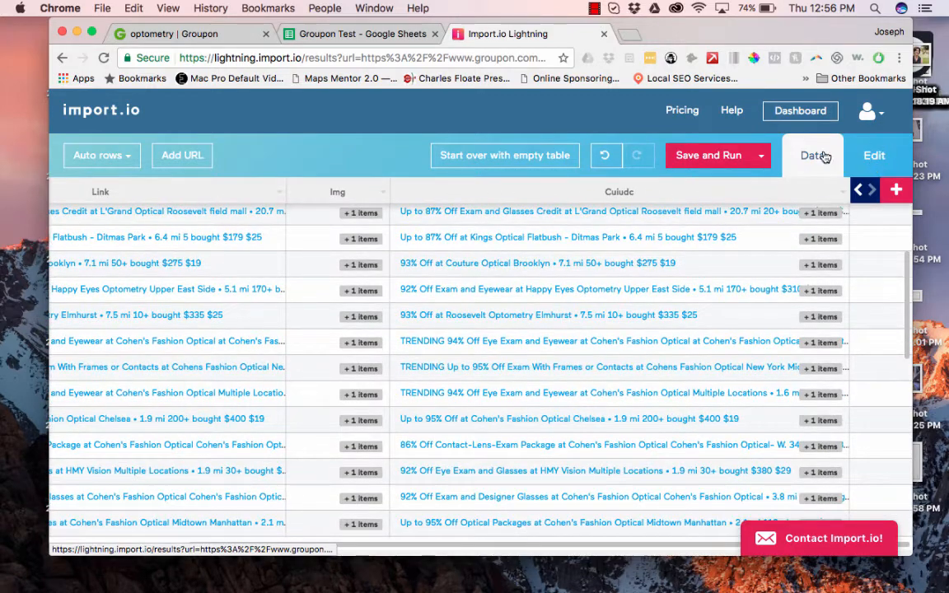
pyautogui.click(874, 154)
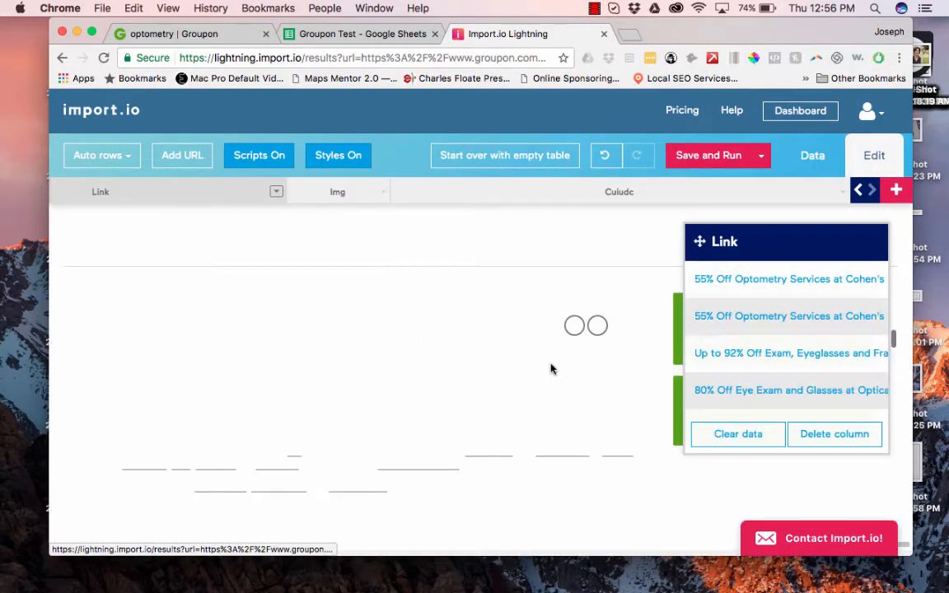
pyautogui.scroll(-3, 552, 369)
pyautogui.scroll(12, 552, 370)
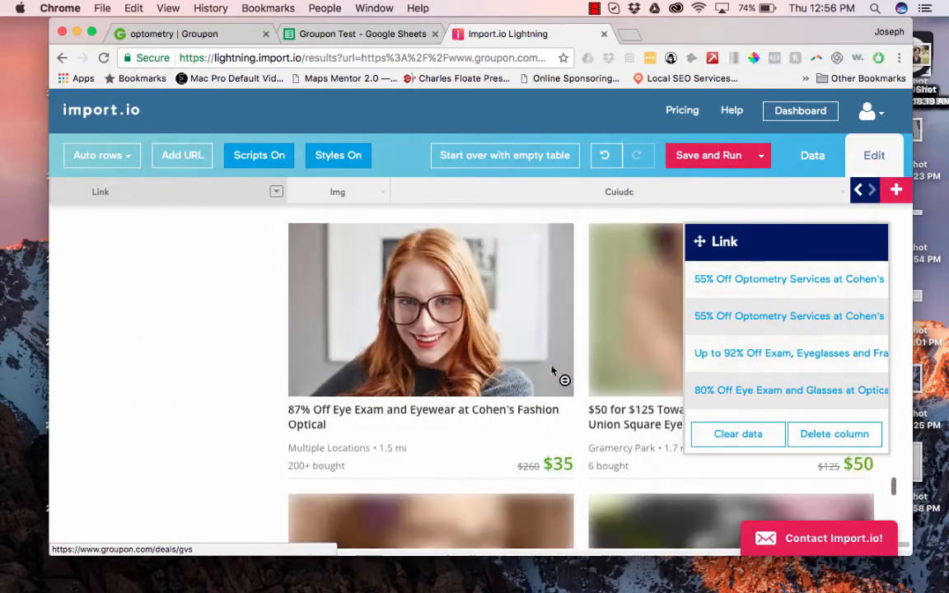
pyautogui.scroll(10, 552, 370)
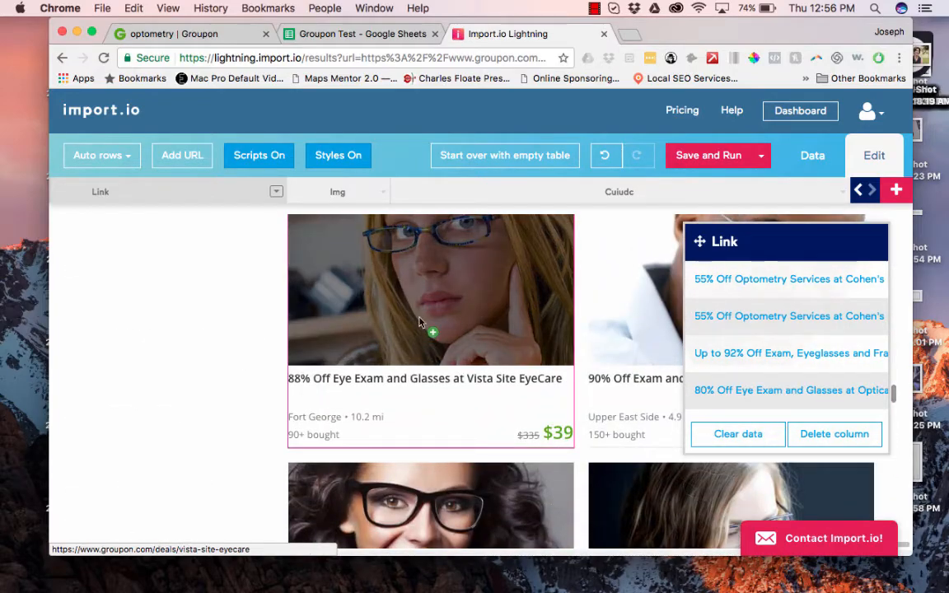
pyautogui.scroll(10, 420, 321)
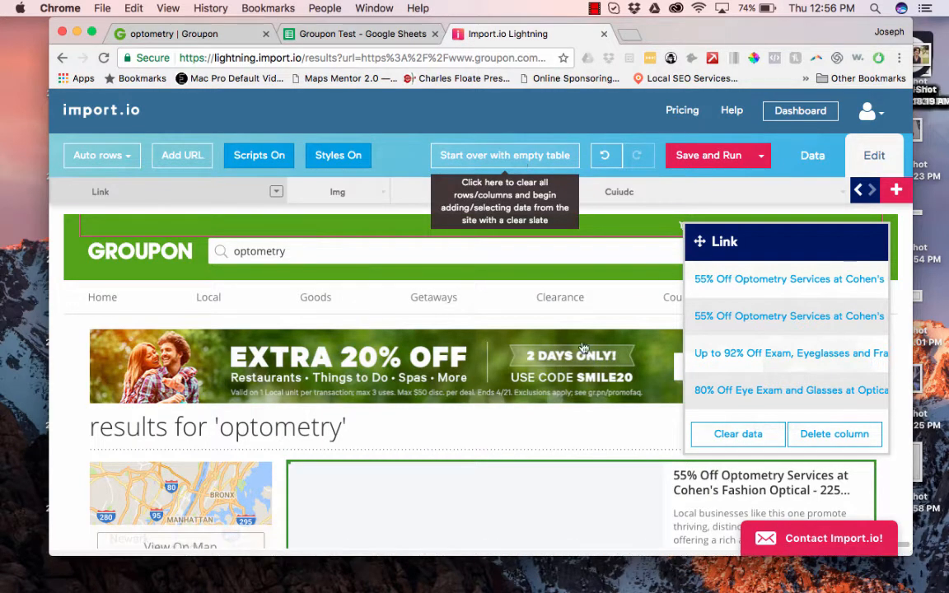
# Clear the extracted table and name the new empty column Deal.
pyautogui.click(520, 158)
pyautogui.scroll(-4, 652, 392)
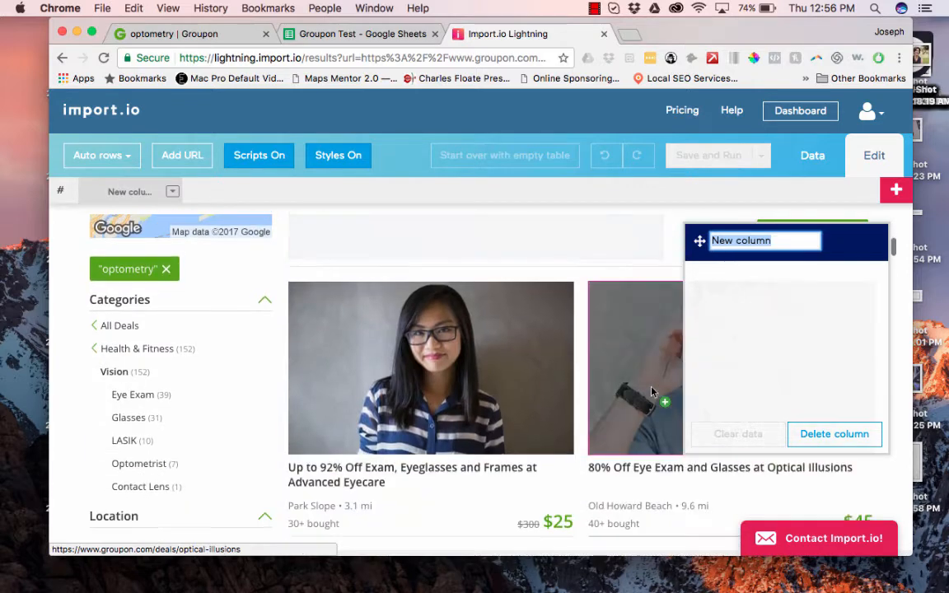
pyautogui.scroll(2, 653, 392)
pyautogui.write('Deal')
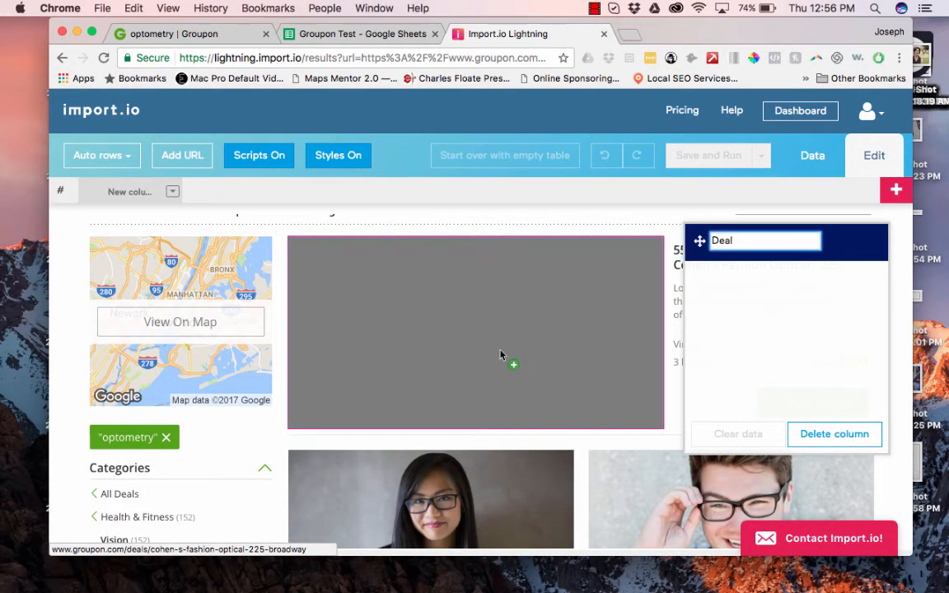
pyautogui.press('Return')
# Fill Deal with deal images, without link URLs, including Advanced Eyecare and Optical Illusions.
pyautogui.click(505, 330)
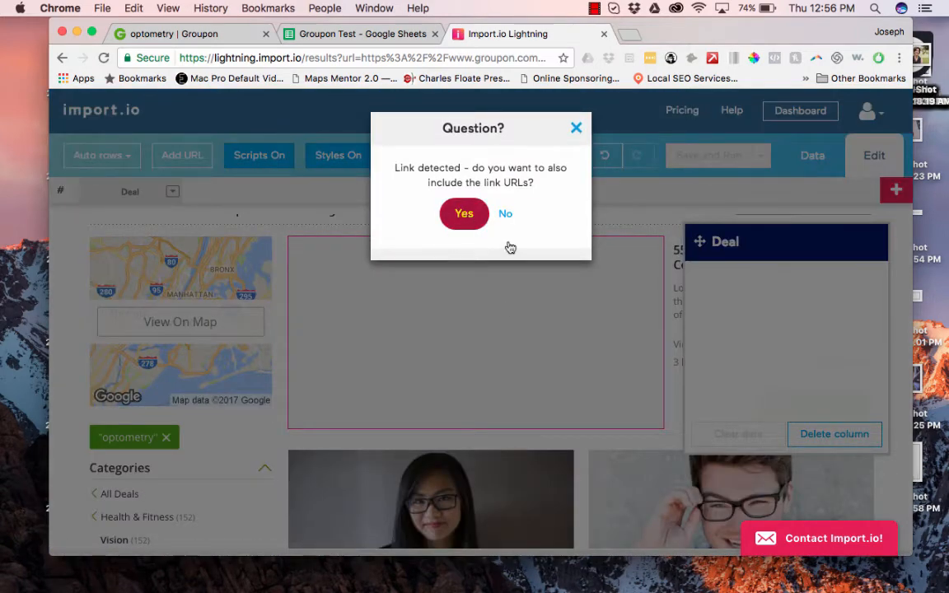
pyautogui.click(505, 213)
pyautogui.scroll(-4, 552, 336)
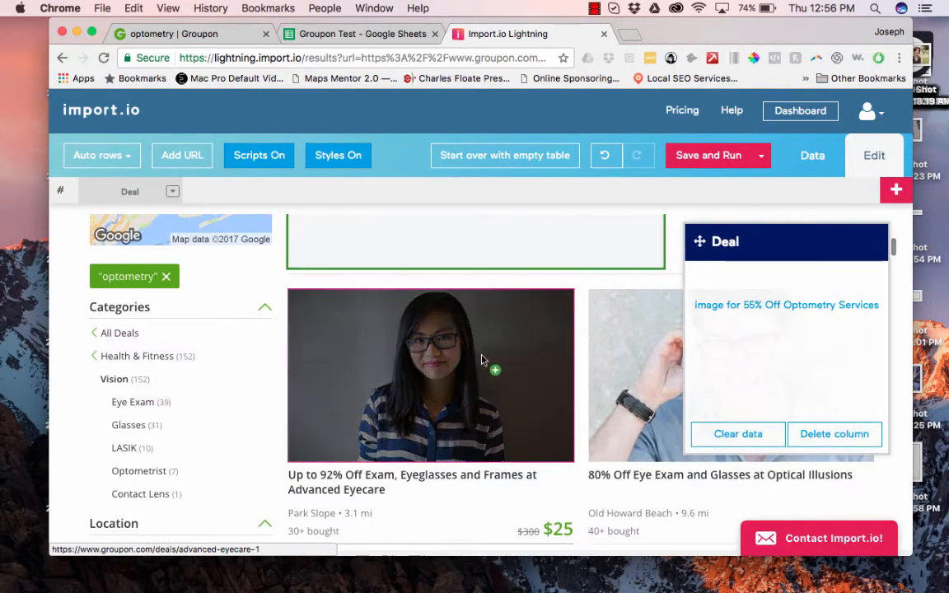
pyautogui.click(485, 361)
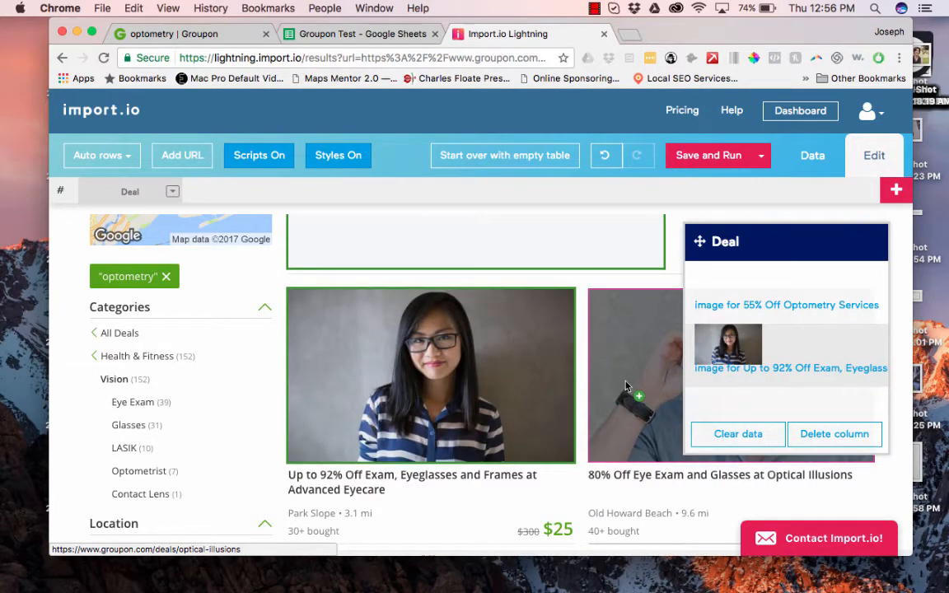
pyautogui.click(626, 385)
pyautogui.scroll(-5, 563, 342)
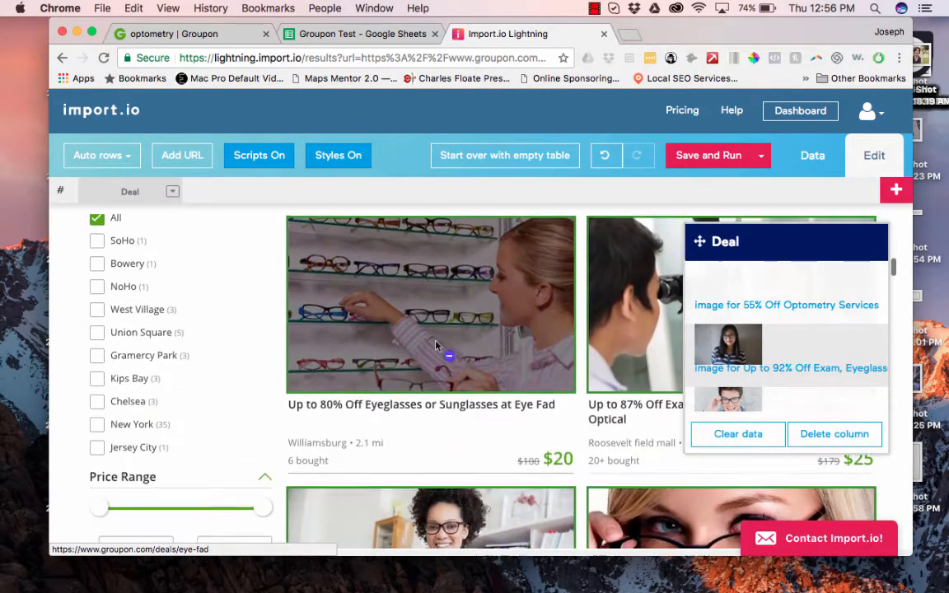
pyautogui.scroll(-5, 430, 426)
pyautogui.scroll(-2, 583, 462)
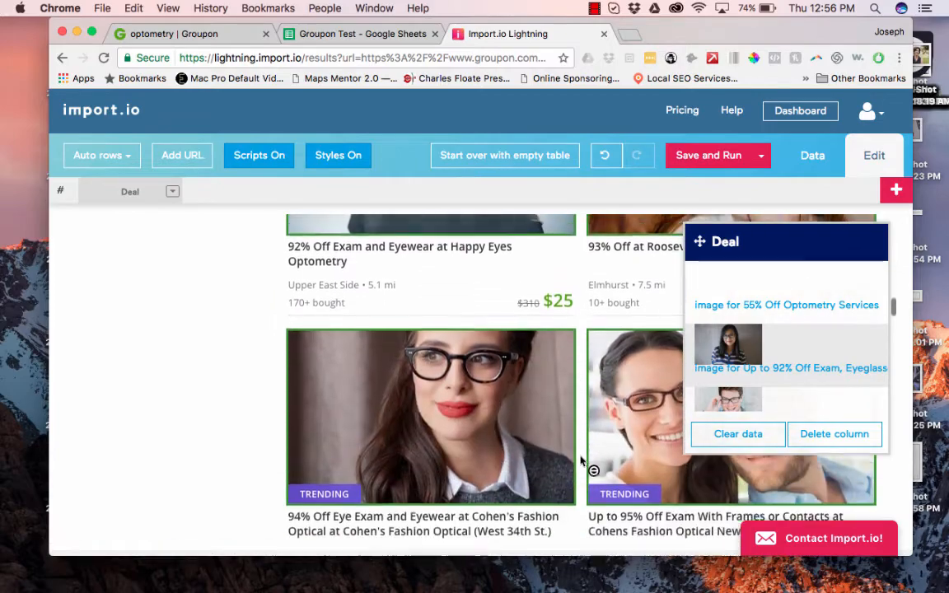
pyautogui.scroll(-10, 581, 461)
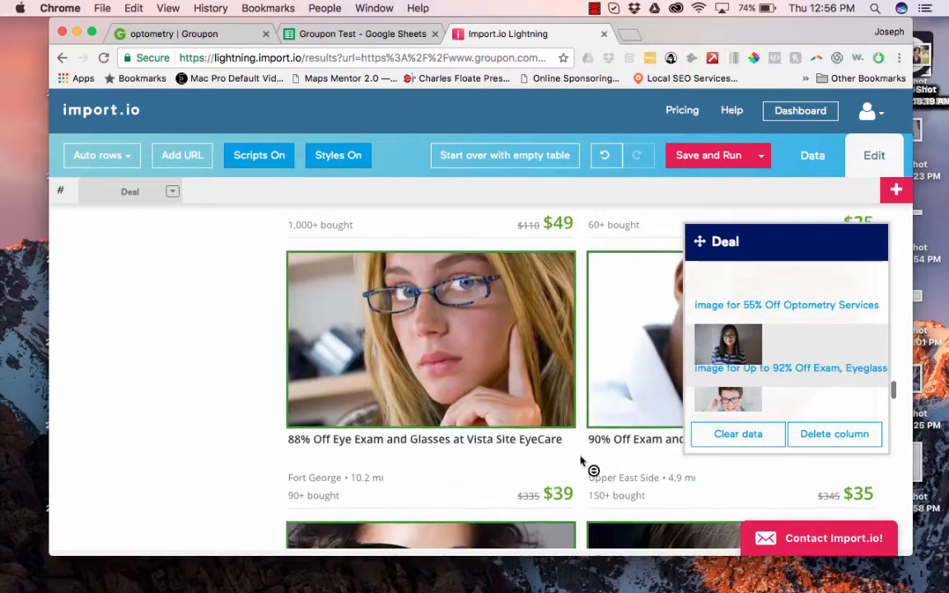
pyautogui.scroll(20, 581, 461)
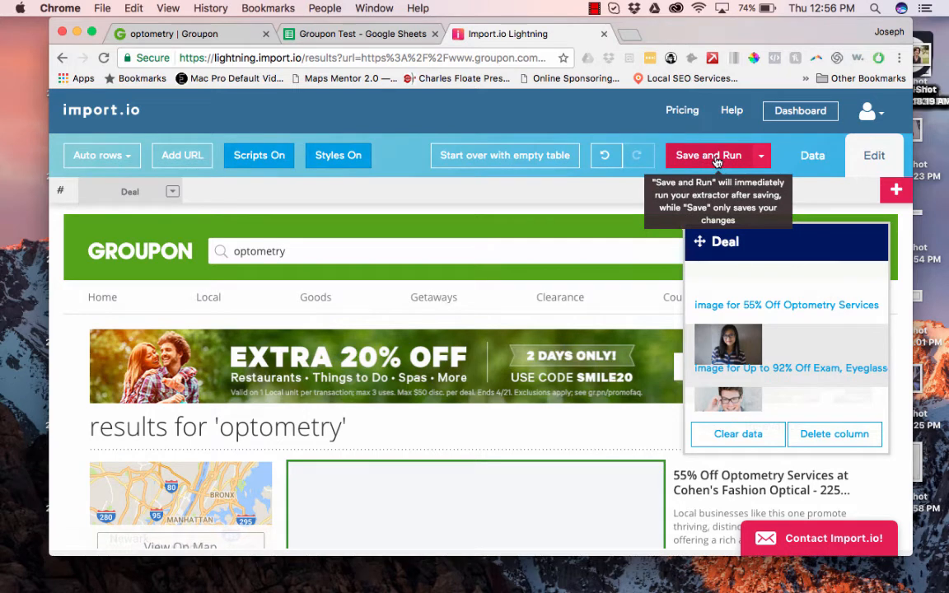
pyautogui.click(760, 155)
# Save the extractor and add the Groupon page 2 results URL to its list.
pyautogui.click(730, 182)
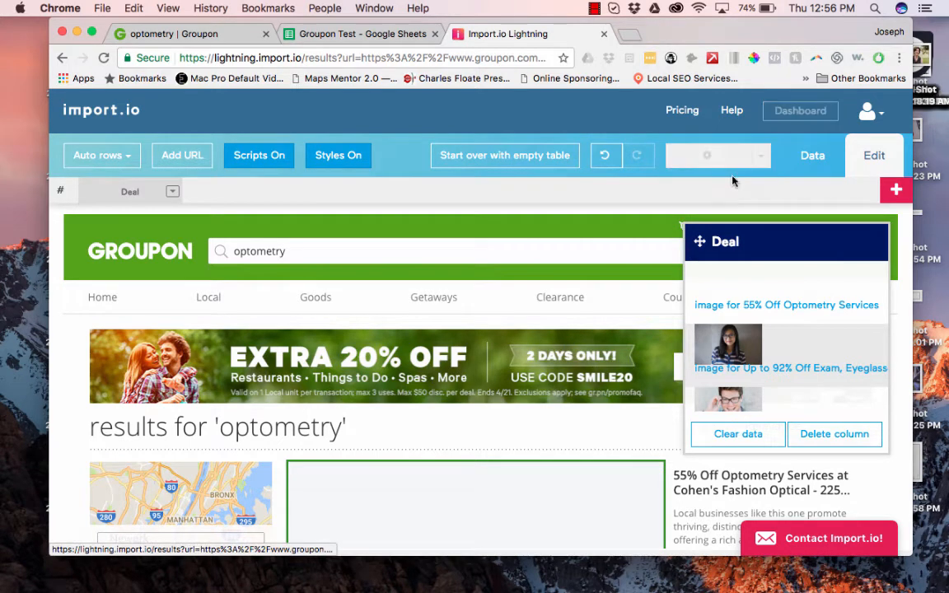
pyautogui.click(181, 37)
pyautogui.scroll(-10, 329, 247)
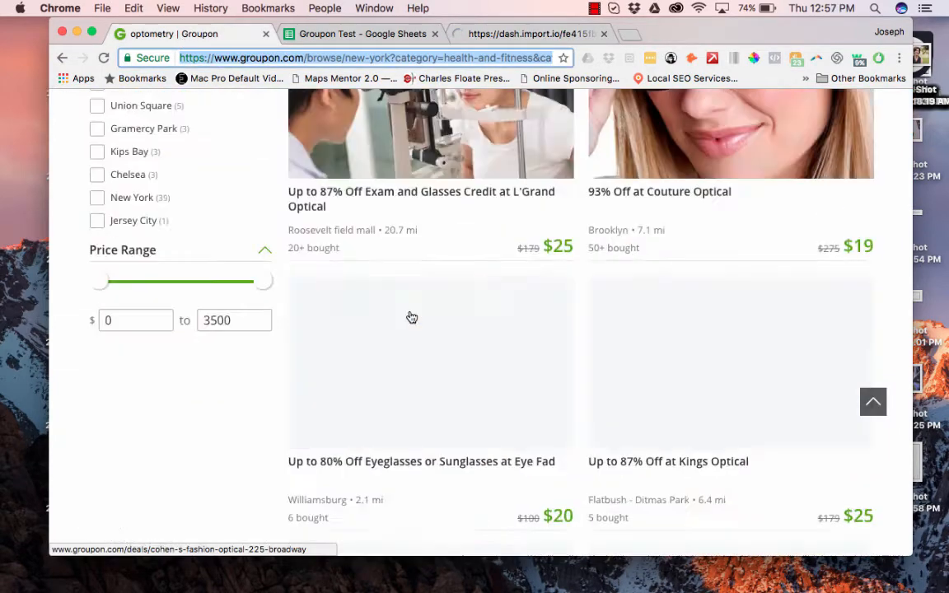
pyautogui.scroll(-15, 410, 317)
pyautogui.scroll(2, 500, 219)
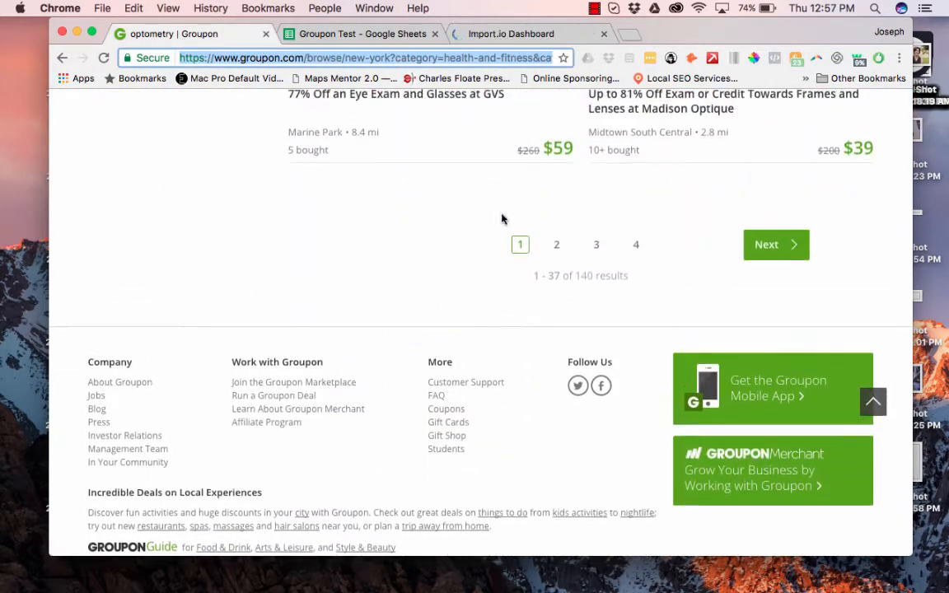
pyautogui.click(558, 247)
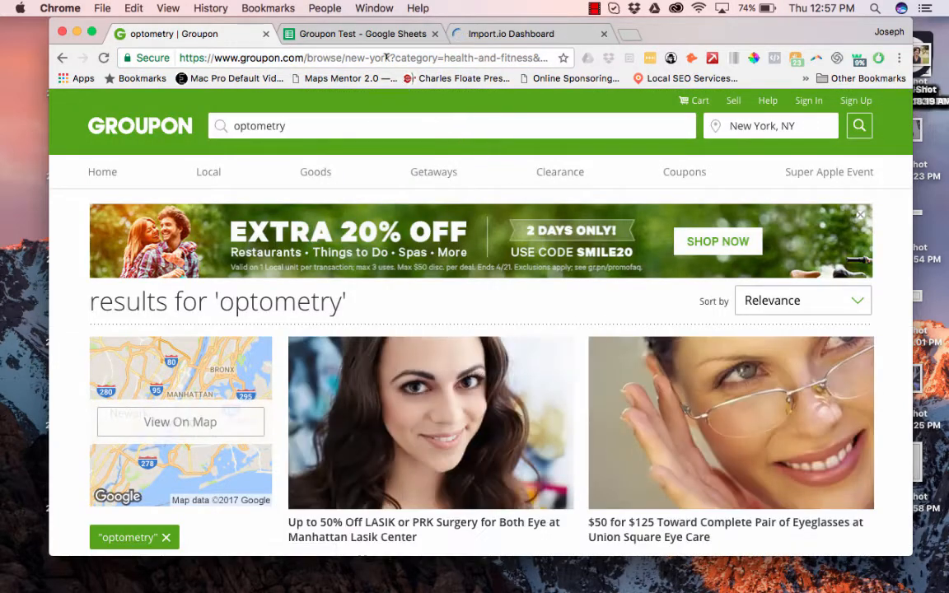
pyautogui.click(385, 57)
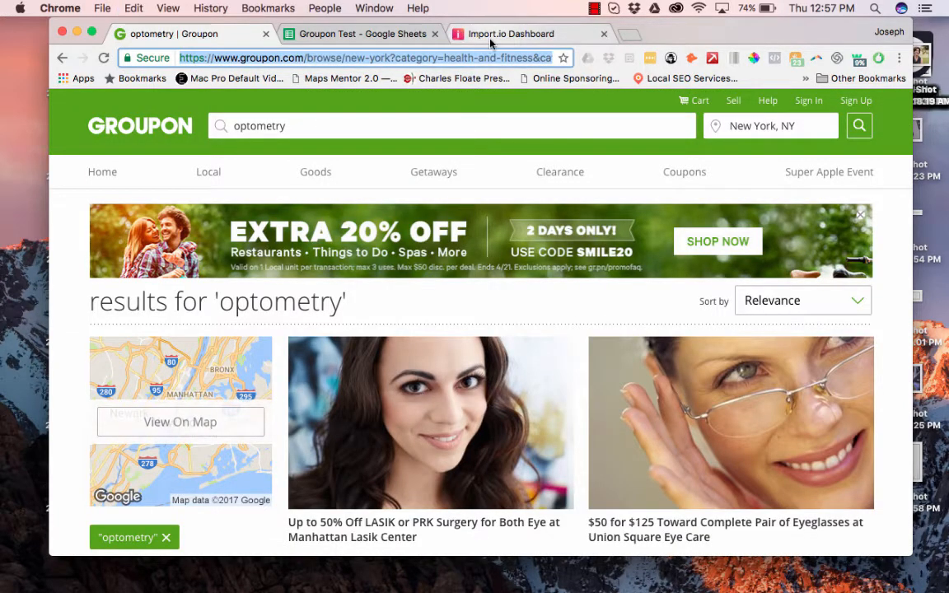
pyautogui.click(492, 36)
pyautogui.scroll(-10, 534, 322)
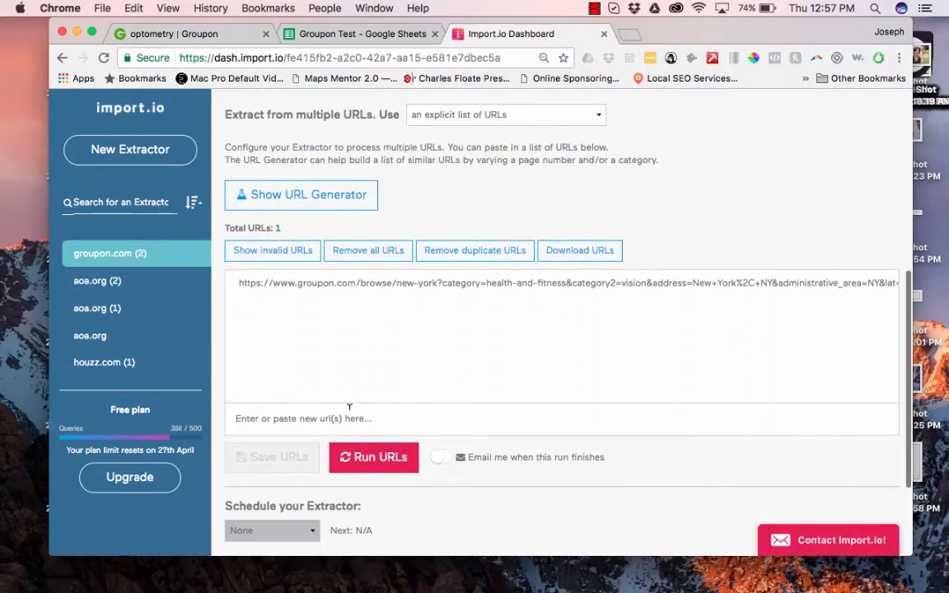
pyautogui.click(333, 419)
pyautogui.press('super+v')
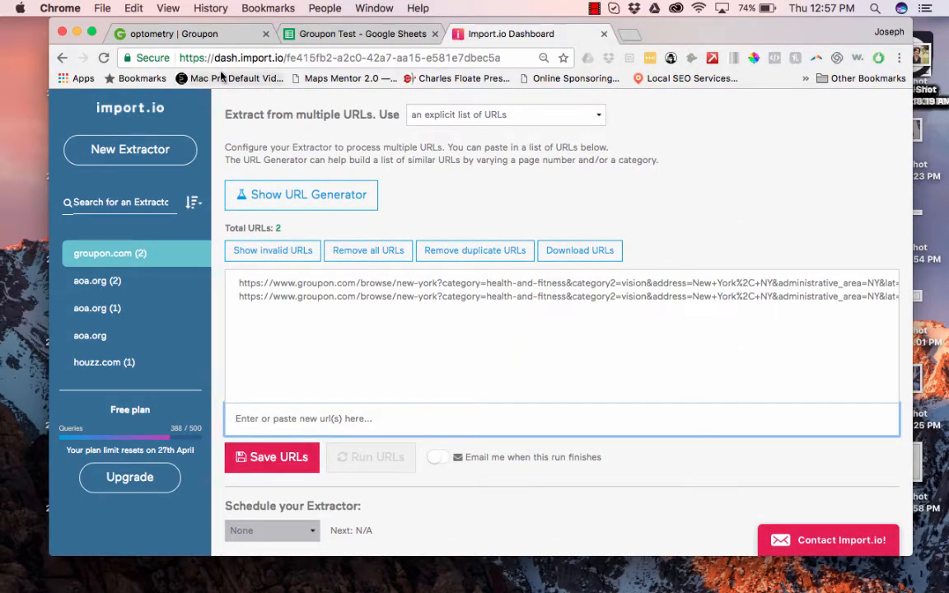
# Add the Groupon page 3 results URL, giving three URLs in the list.
pyautogui.click(165, 34)
pyautogui.scroll(-10, 553, 387)
pyautogui.scroll(-10, 554, 388)
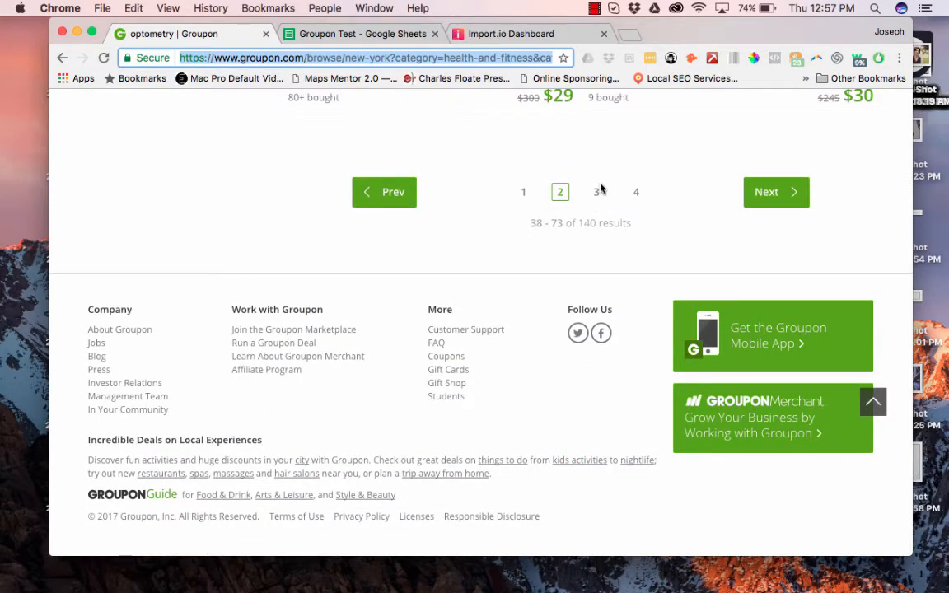
pyautogui.click(598, 192)
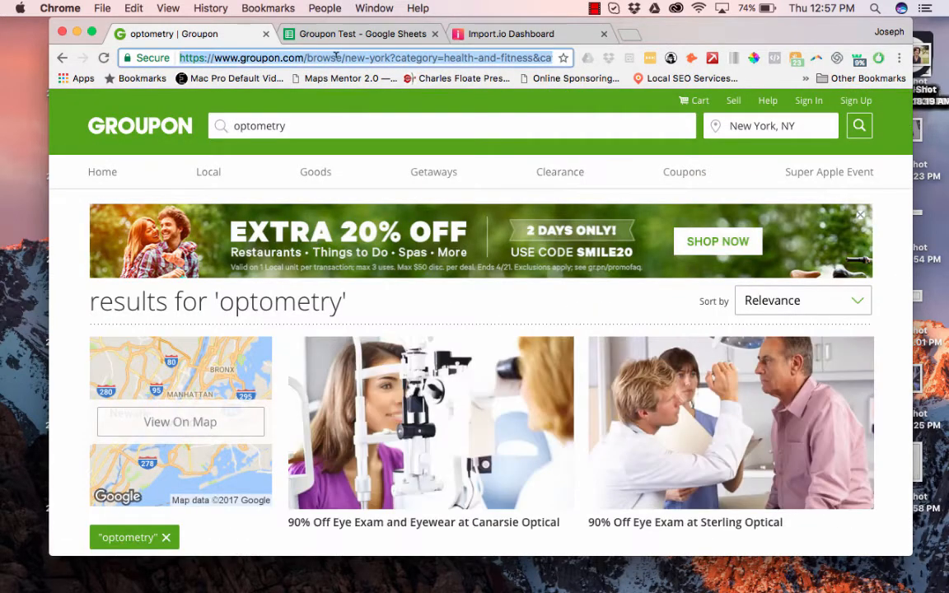
pyautogui.click(363, 36)
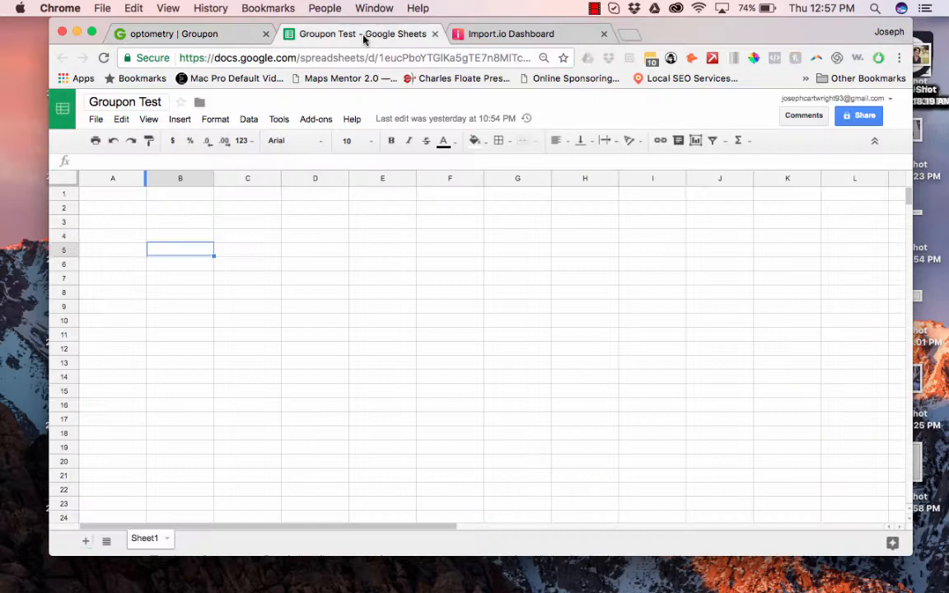
pyautogui.click(496, 38)
pyautogui.press('super+v')
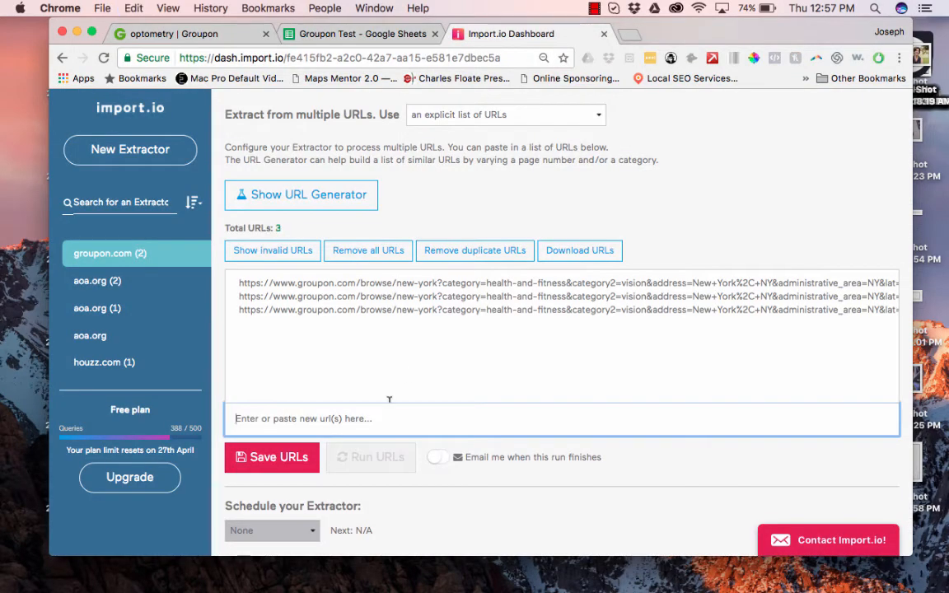
pyautogui.hscroll(5, 411, 377)
pyautogui.hscroll(3, 502, 340)
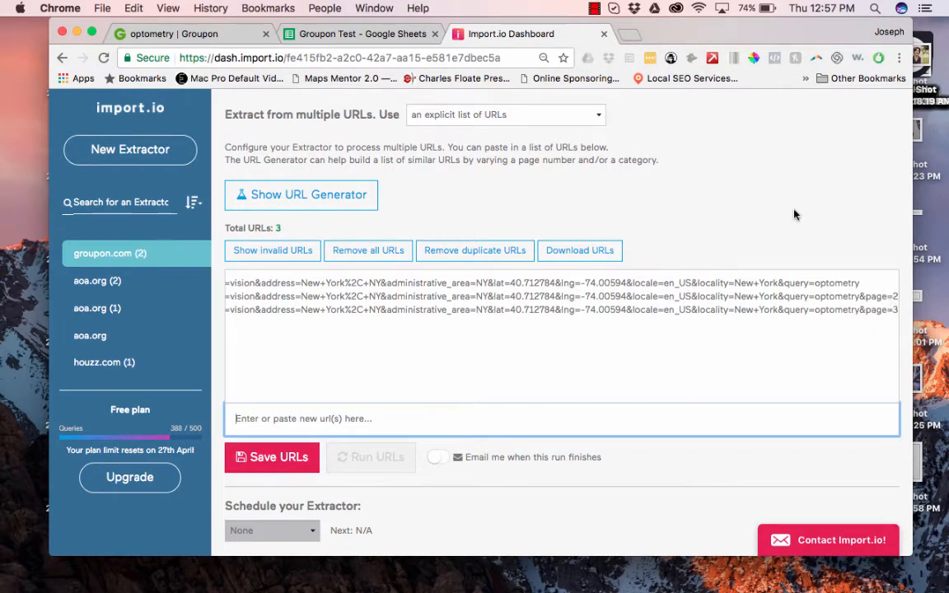
pyautogui.scroll(3, 795, 214)
pyautogui.scroll(-2, 795, 215)
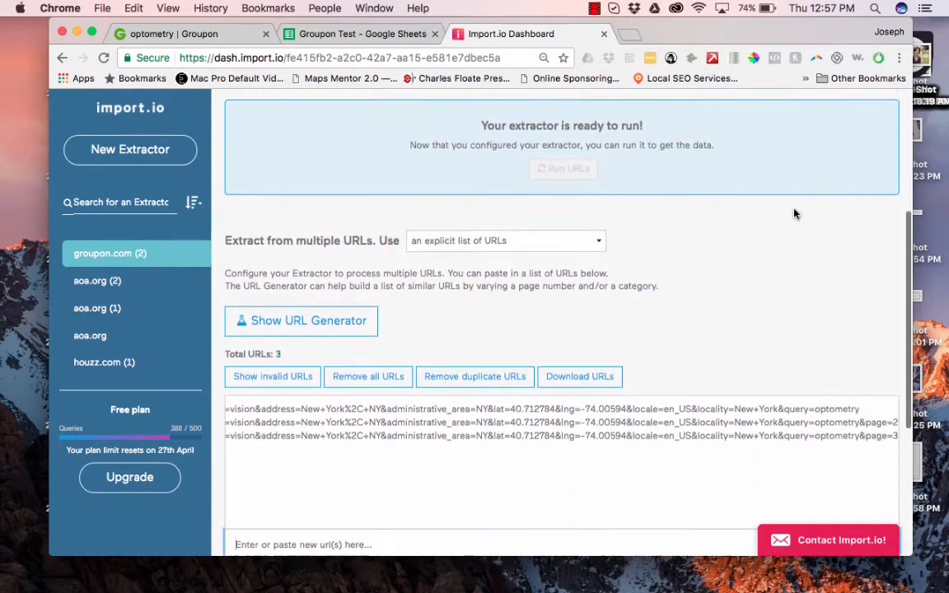
pyautogui.scroll(-1, 795, 215)
# In the URL Generator, enter the page 3 URL and make page=3 a parameter.
pyautogui.click(279, 290)
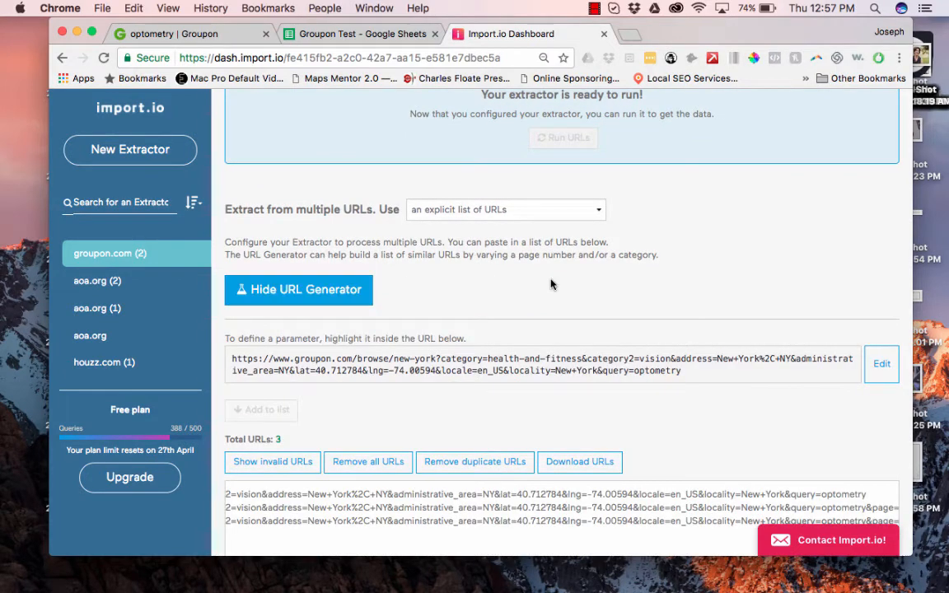
pyautogui.click(884, 369)
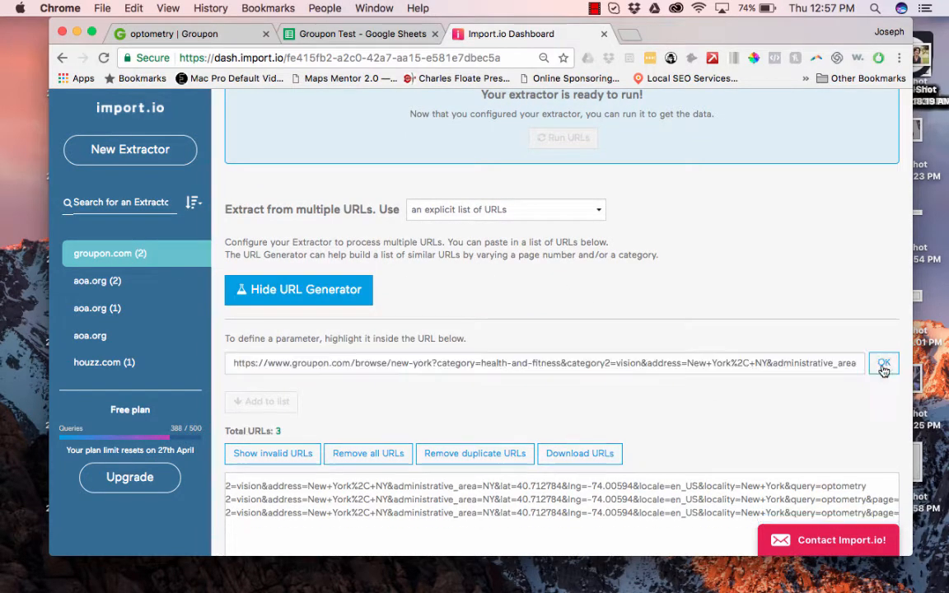
pyautogui.tripleClick(752, 363)
pyautogui.press('Right')
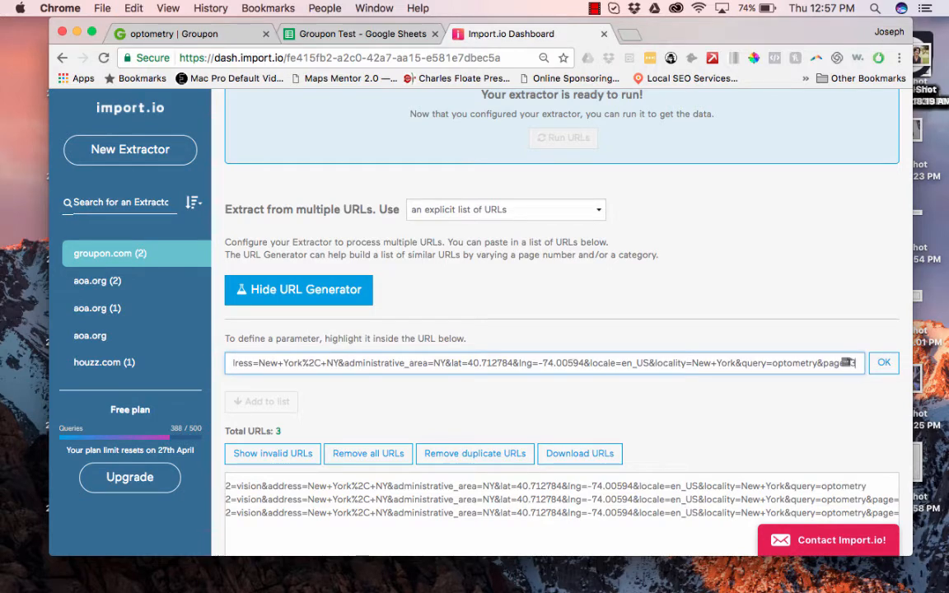
pyautogui.doubleClick(855, 365)
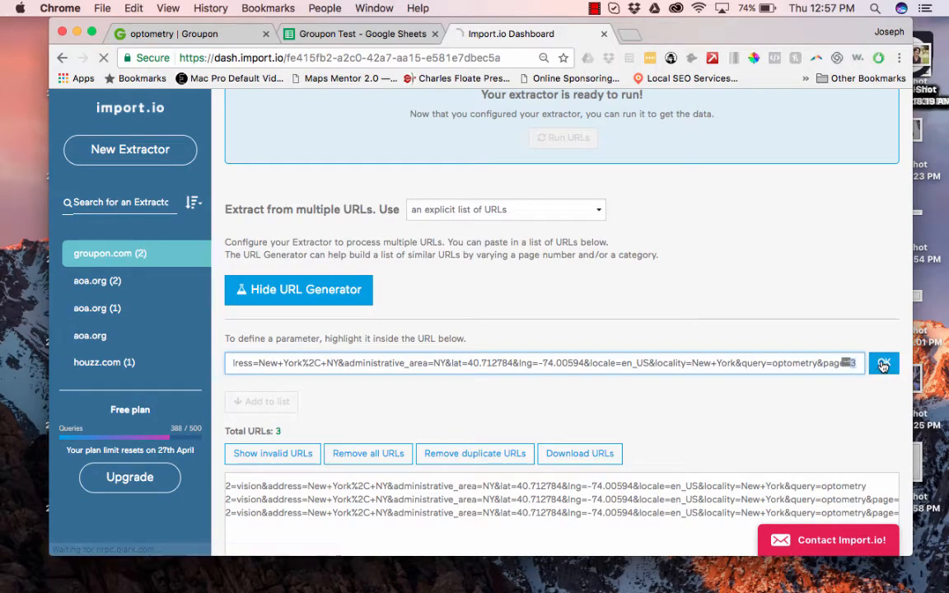
pyautogui.click(883, 364)
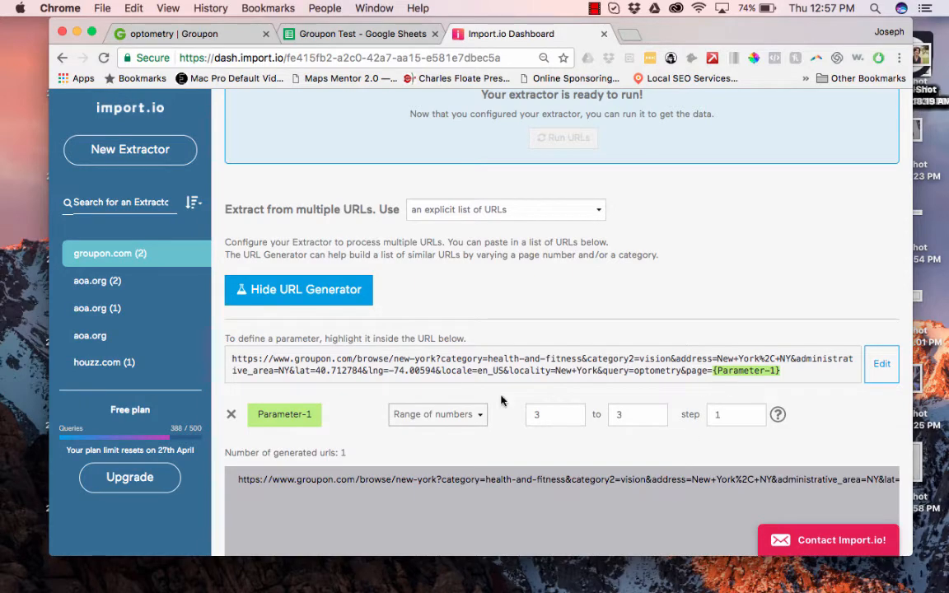
# Check Groupon's page count, then set the page range from 2 to 4.
pyautogui.scroll(-2, 618, 416)
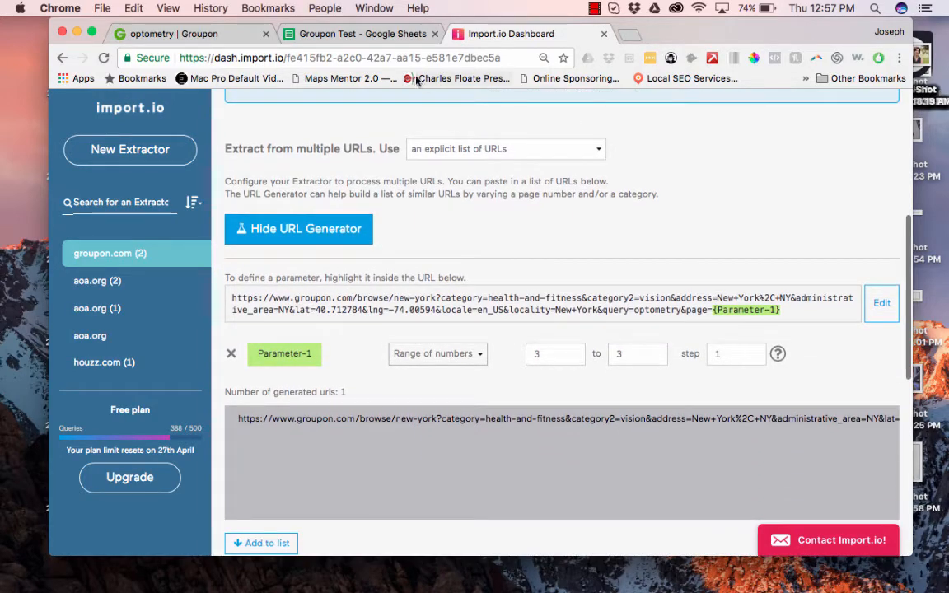
pyautogui.click(187, 34)
pyautogui.scroll(-10, 446, 358)
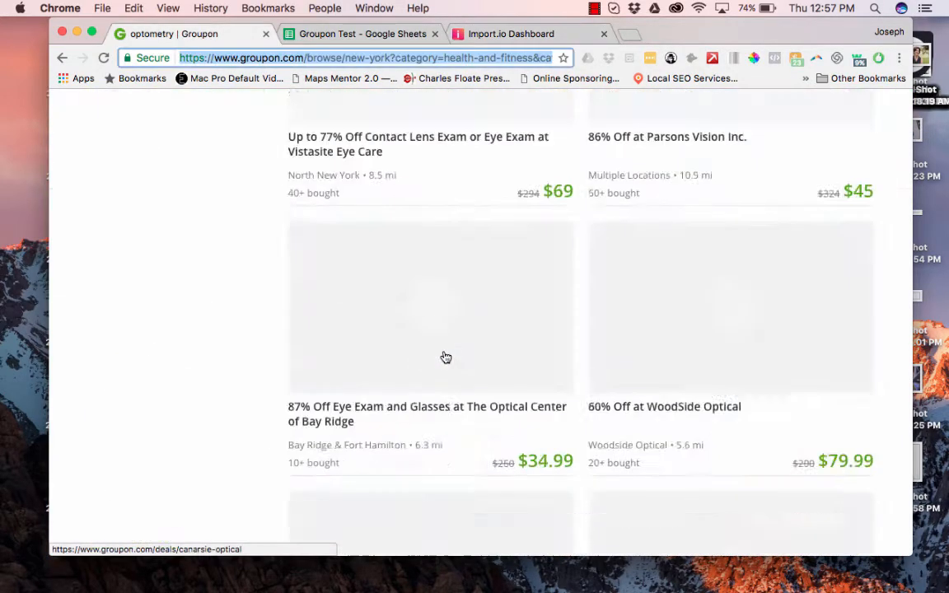
pyautogui.scroll(-10, 446, 358)
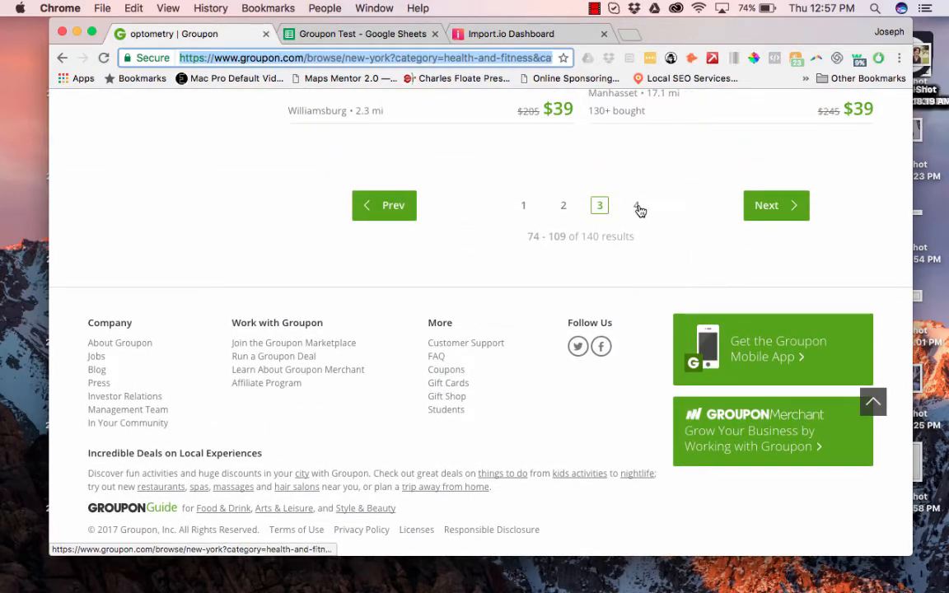
pyautogui.click(482, 36)
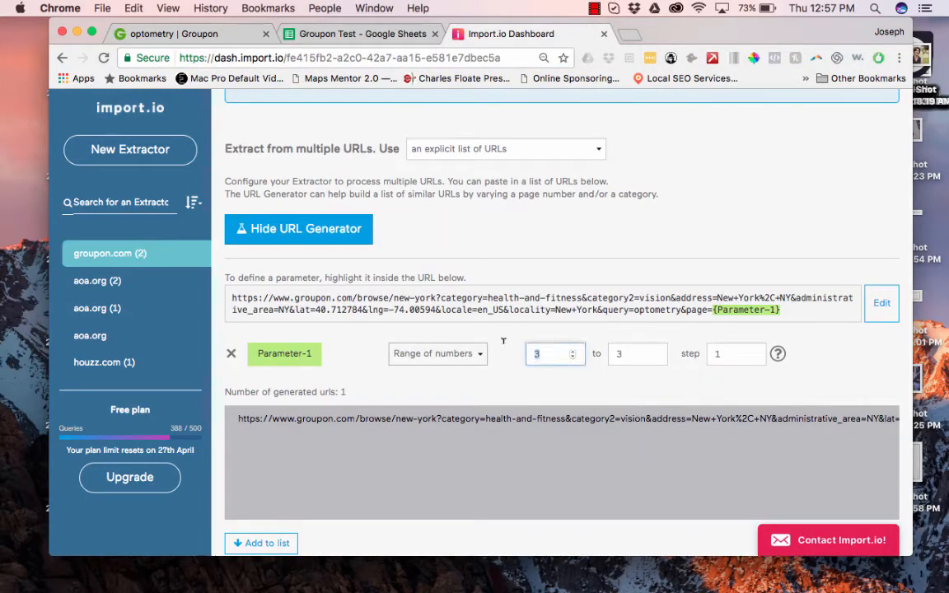
pyautogui.press('BackSpace')
pyautogui.write('1')
pyautogui.click(612, 353)
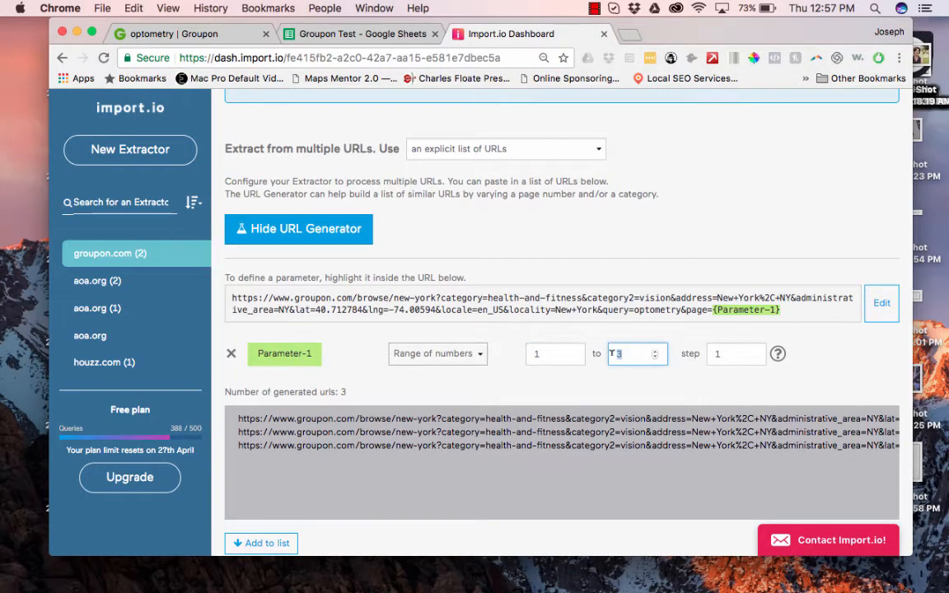
pyautogui.write('4')
pyautogui.click(535, 354)
pyautogui.press('BackSpace')
pyautogui.write('2')
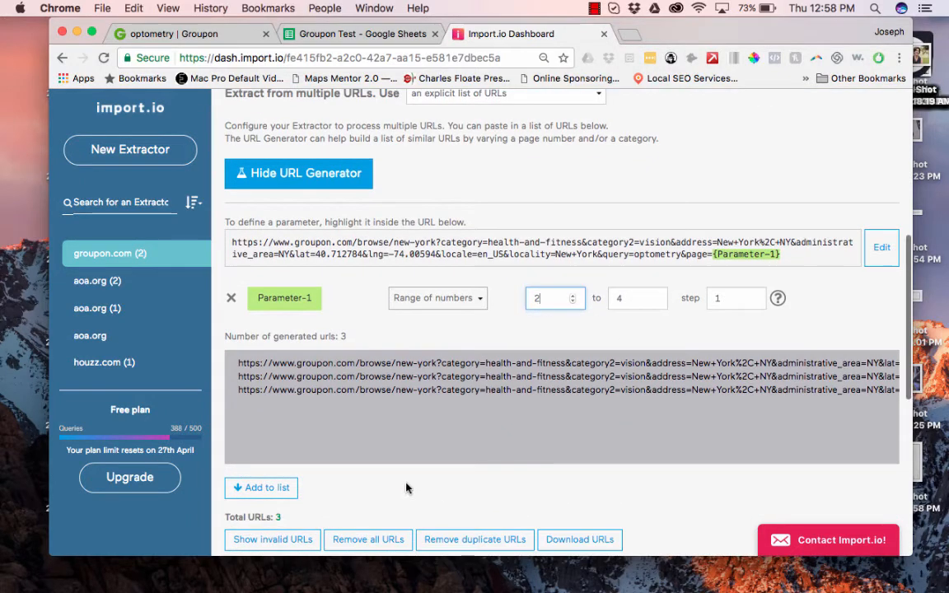
# Add the generated URLs, remove duplicates, and save the four-URL list.
pyautogui.click(247, 486)
pyautogui.scroll(3, 392, 264)
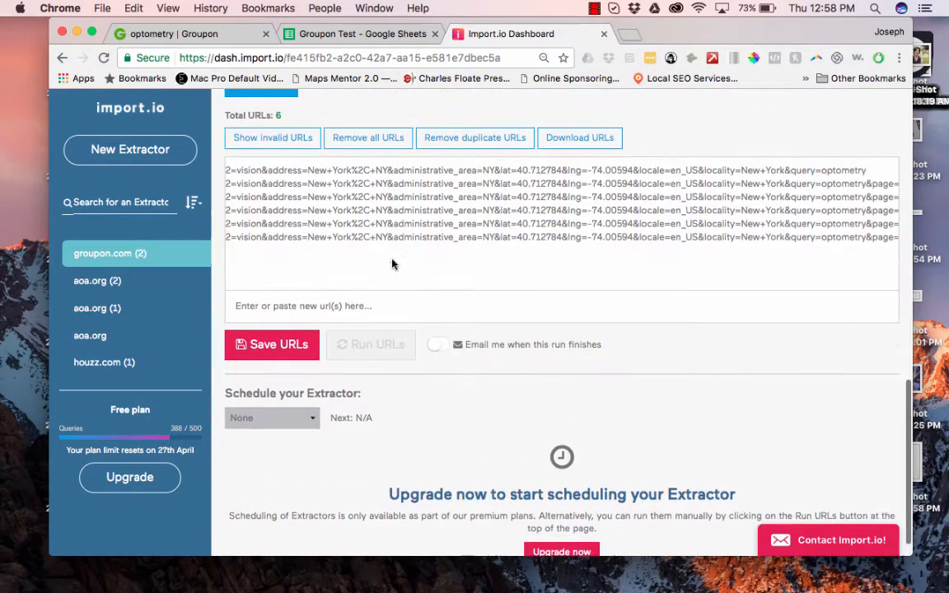
pyautogui.click(448, 192)
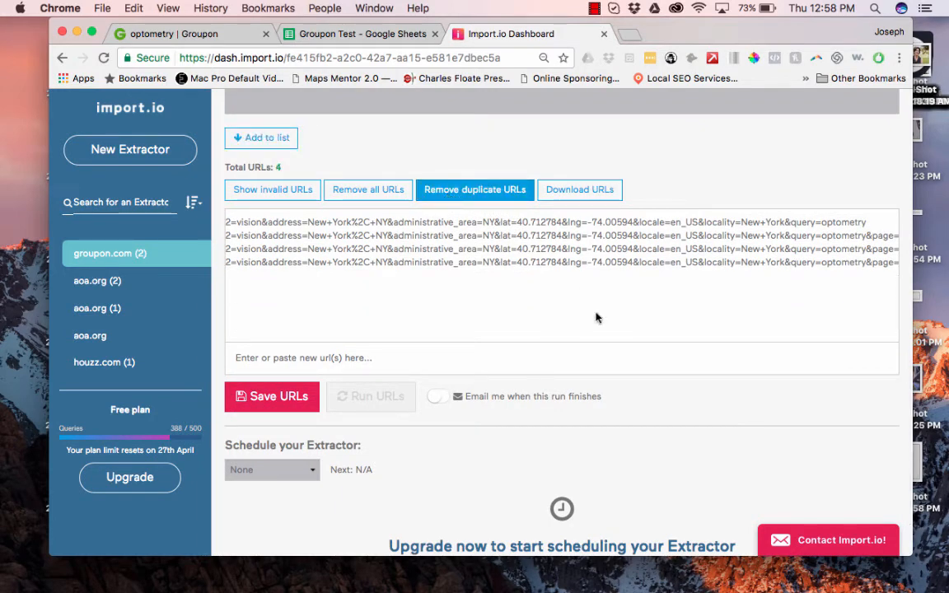
pyautogui.click(261, 397)
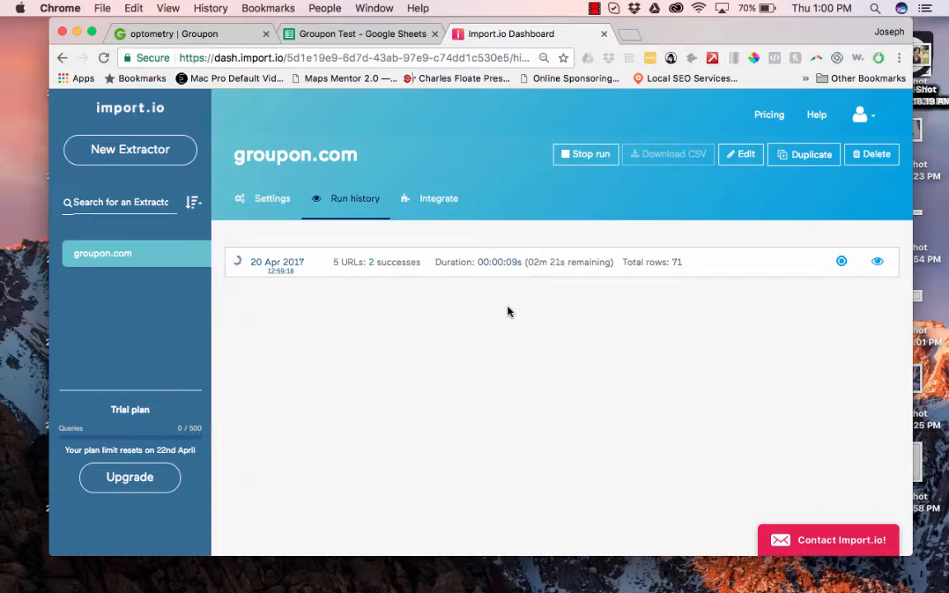
# Open the Advanced Eyecare eye exam deal on Groupon and select its web address.
pyautogui.click(211, 33)
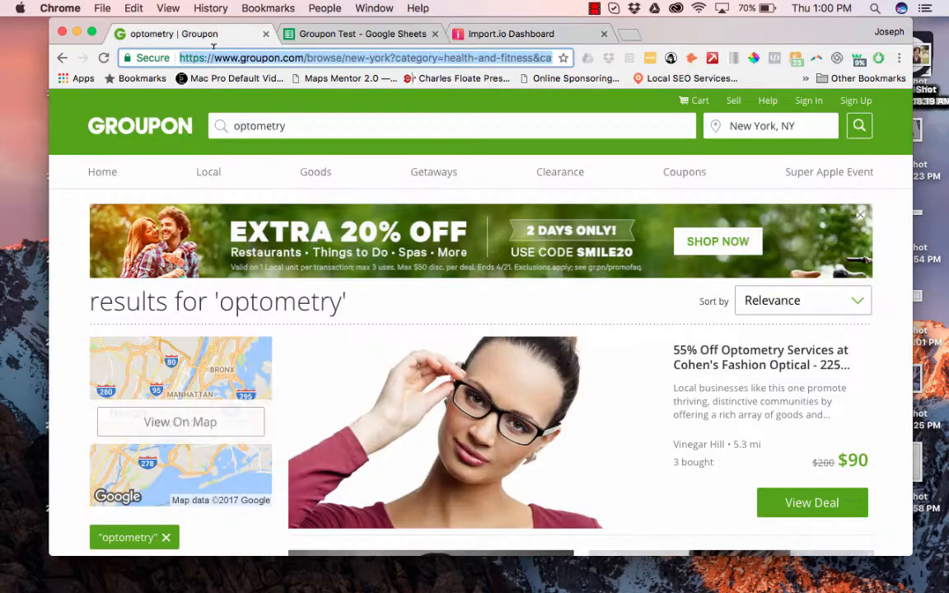
pyautogui.scroll(-5, 420, 463)
pyautogui.click(420, 463)
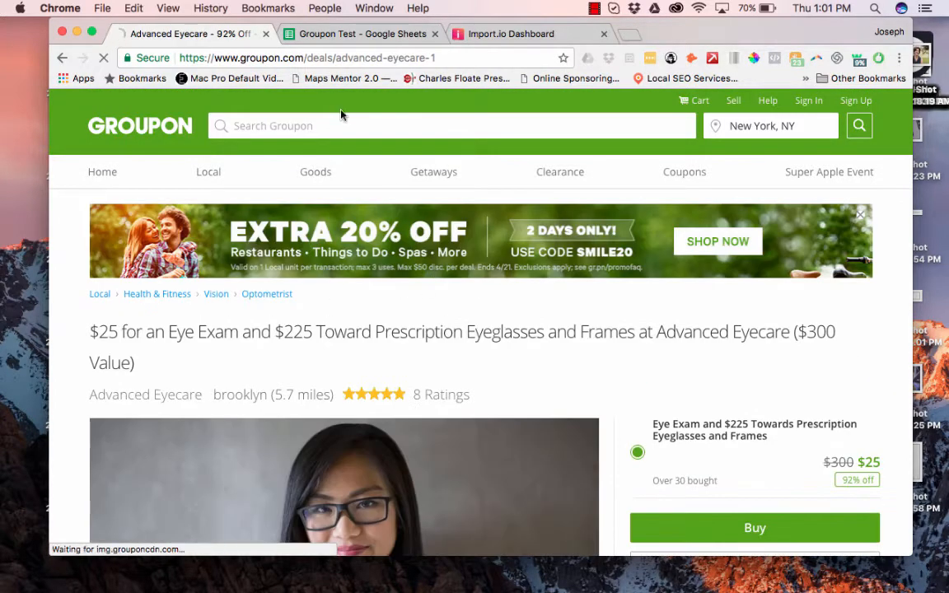
pyautogui.click(264, 58)
pyautogui.press('cmd+c')
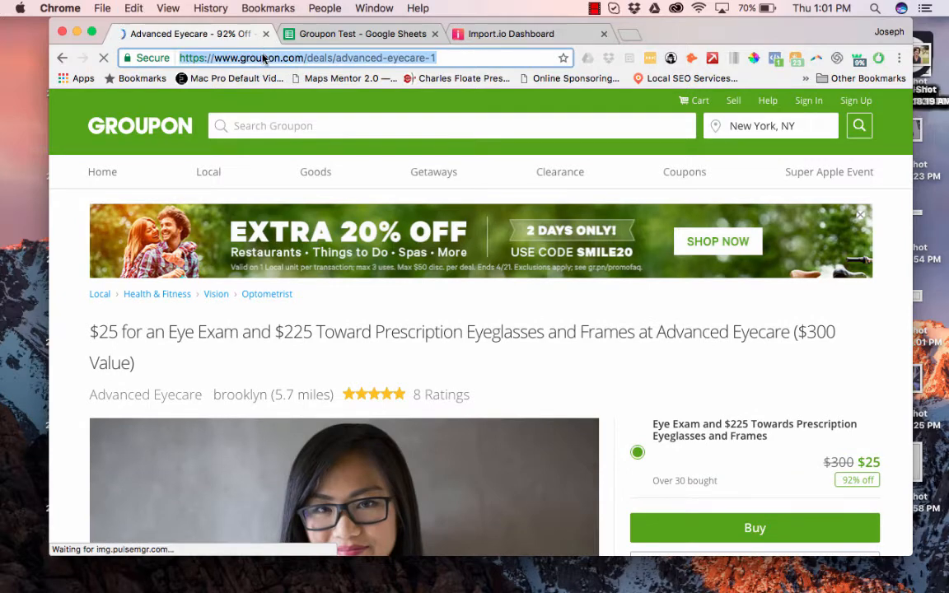
pyautogui.click(332, 35)
pyautogui.click(462, 38)
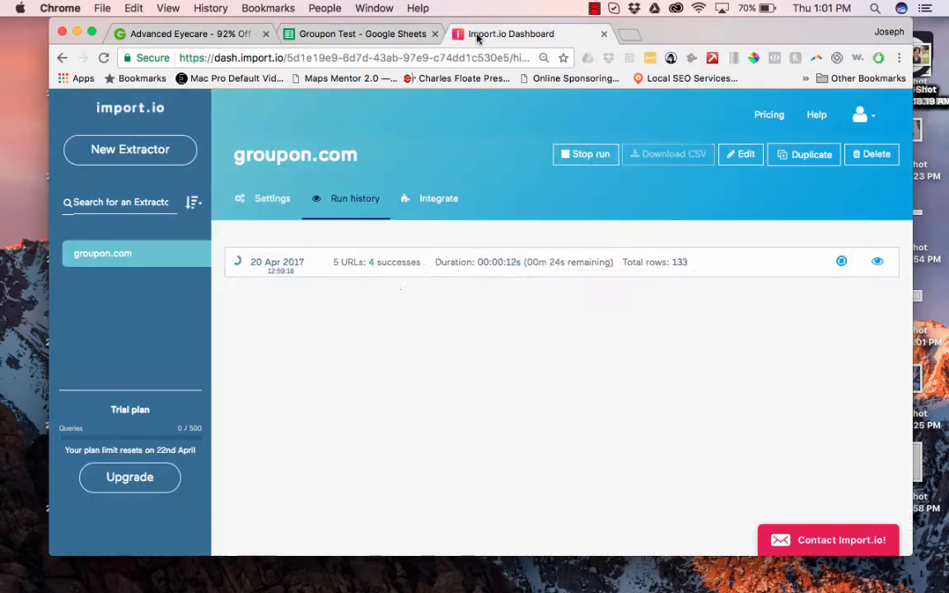
# Build a new extractor from the Advanced Eyecare deal URL, yielding a 12-row table.
pyautogui.click(130, 144)
pyautogui.press('cmd+v')
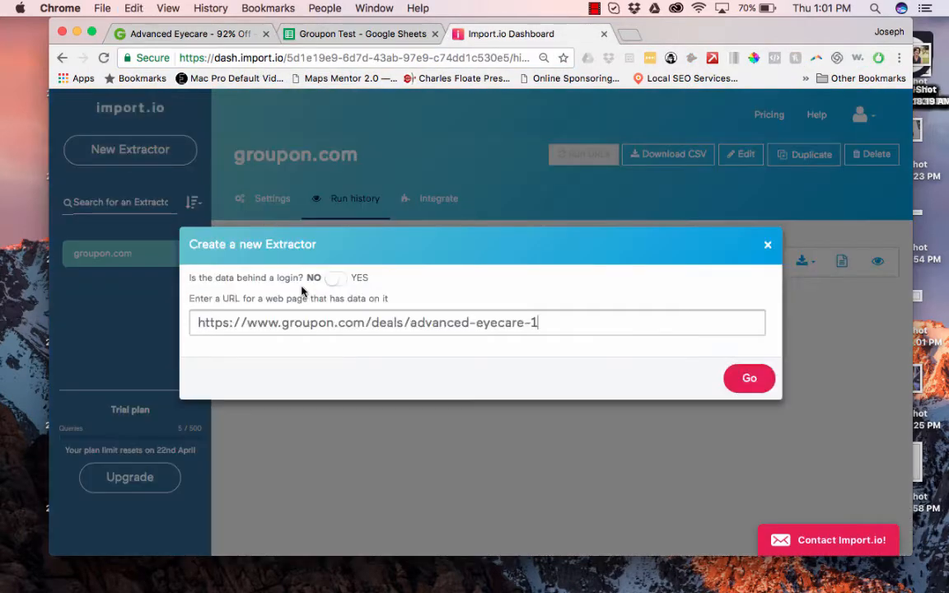
pyautogui.click(749, 379)
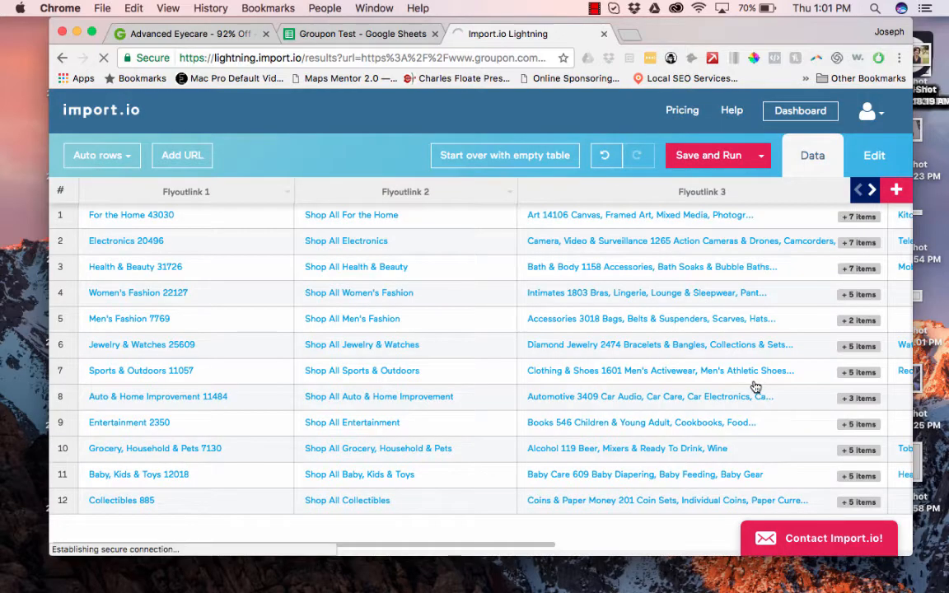
pyautogui.hscroll(10, 756, 387)
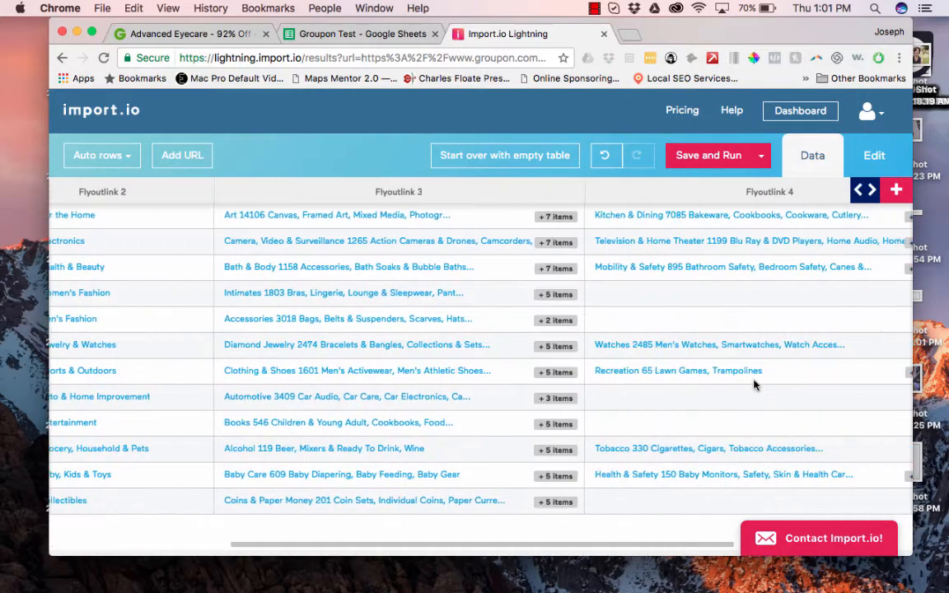
pyautogui.hscroll(-10, 756, 387)
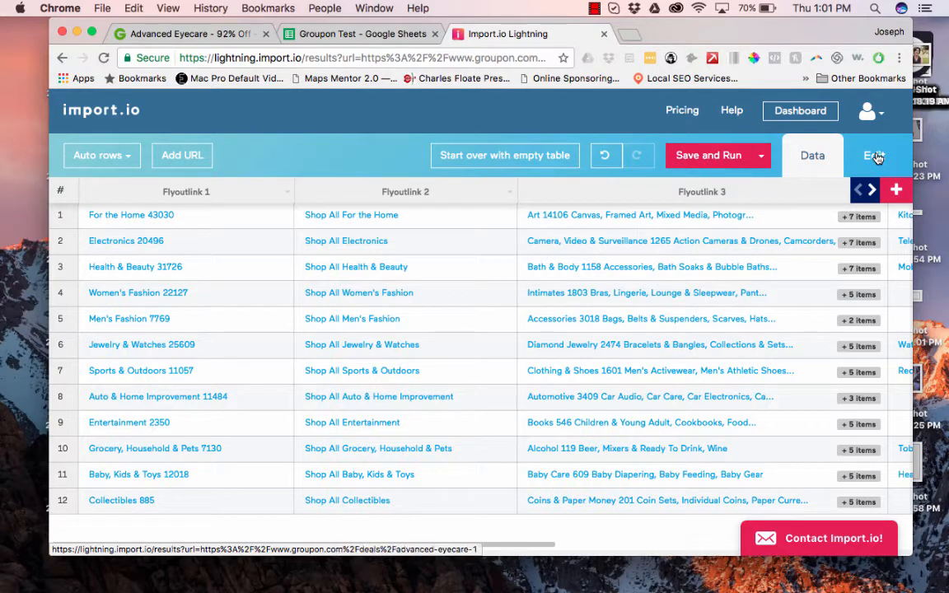
# Switch to Edit, clear the category table, and name the first column Deal.
pyautogui.click(875, 156)
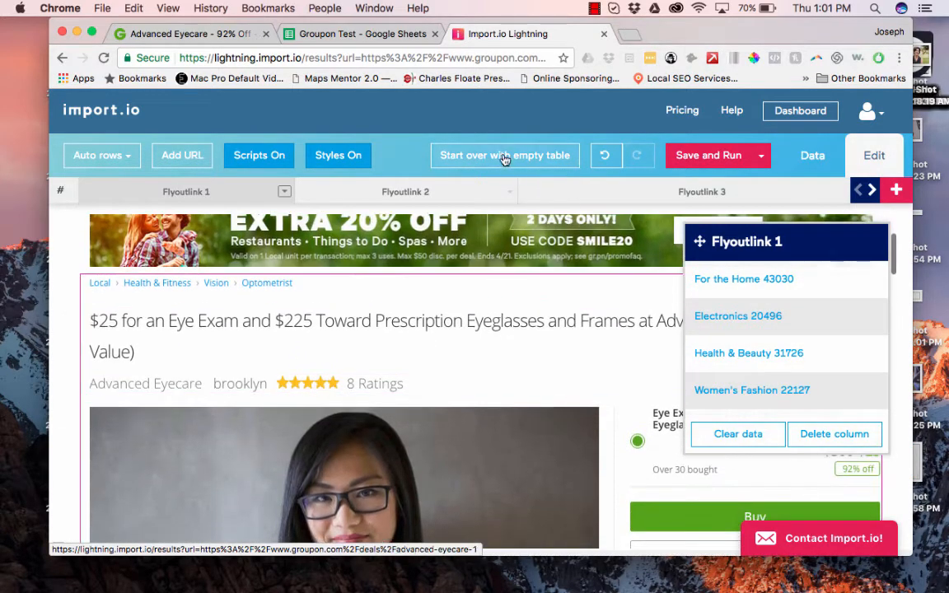
pyautogui.click(505, 156)
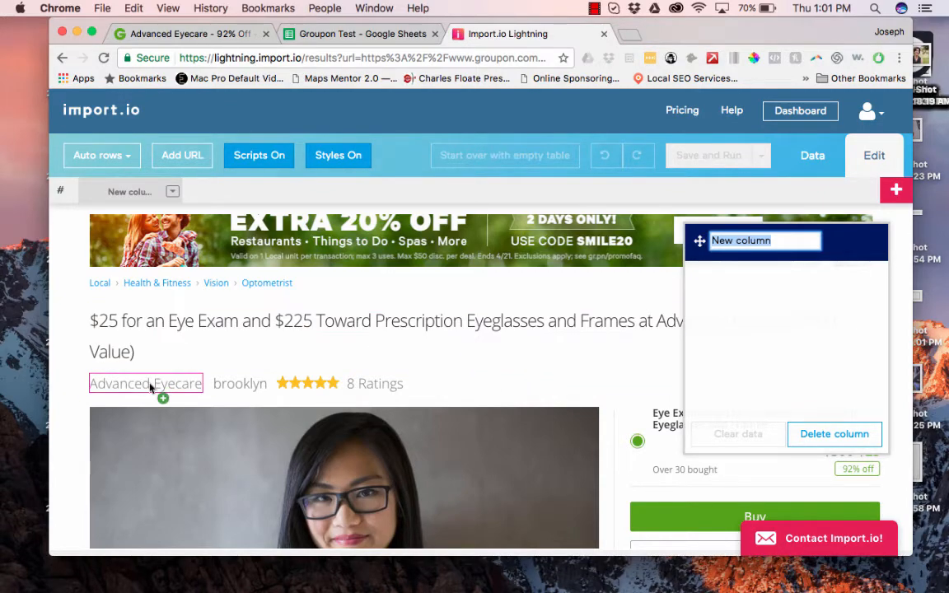
pyautogui.scroll(-10, 458, 364)
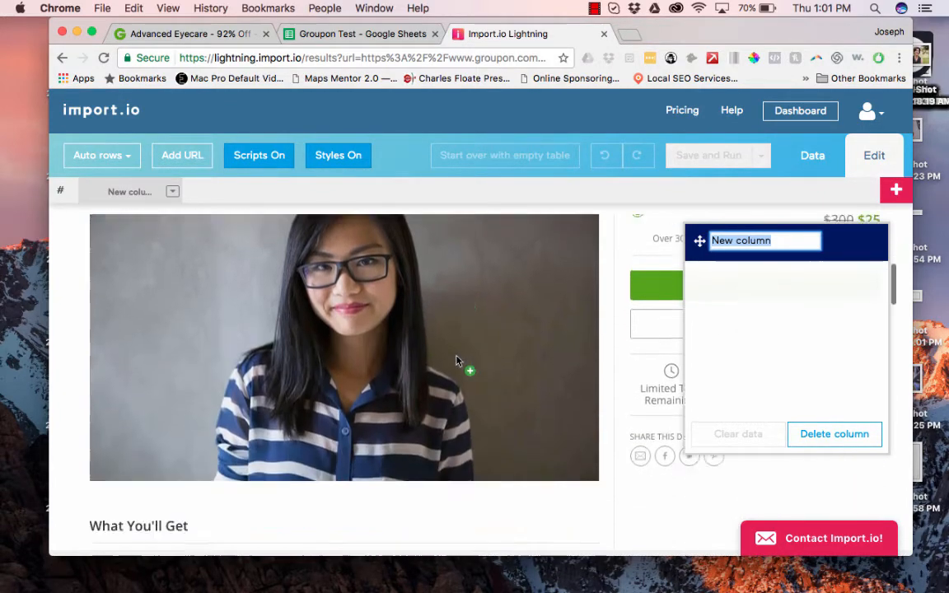
pyautogui.scroll(-5, 457, 360)
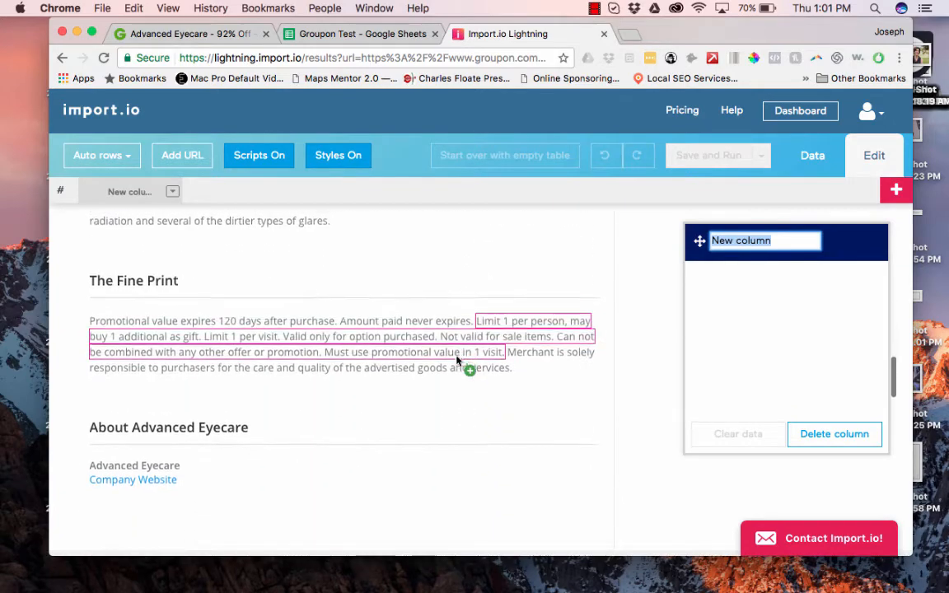
pyautogui.scroll(-5, 457, 360)
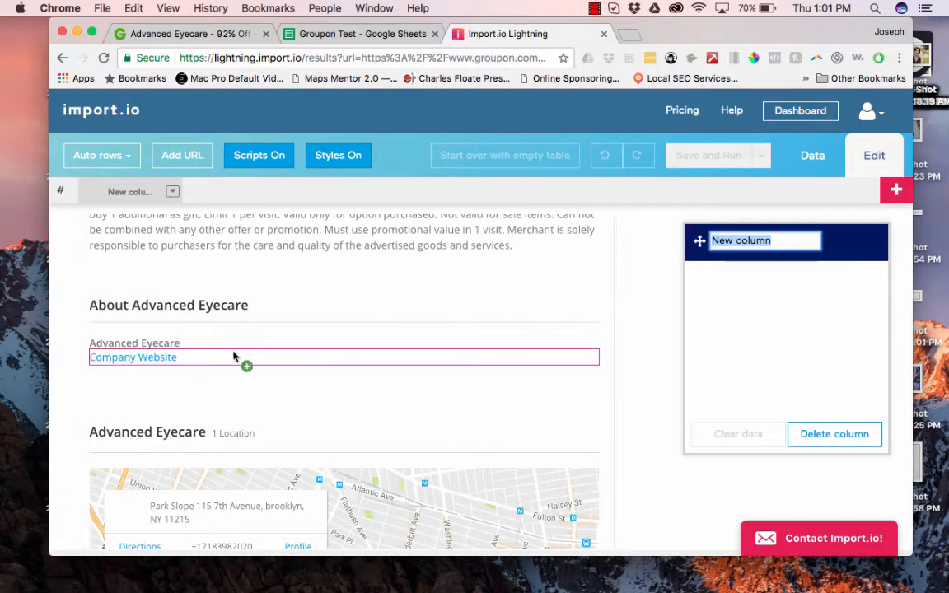
pyautogui.scroll(-3, 318, 387)
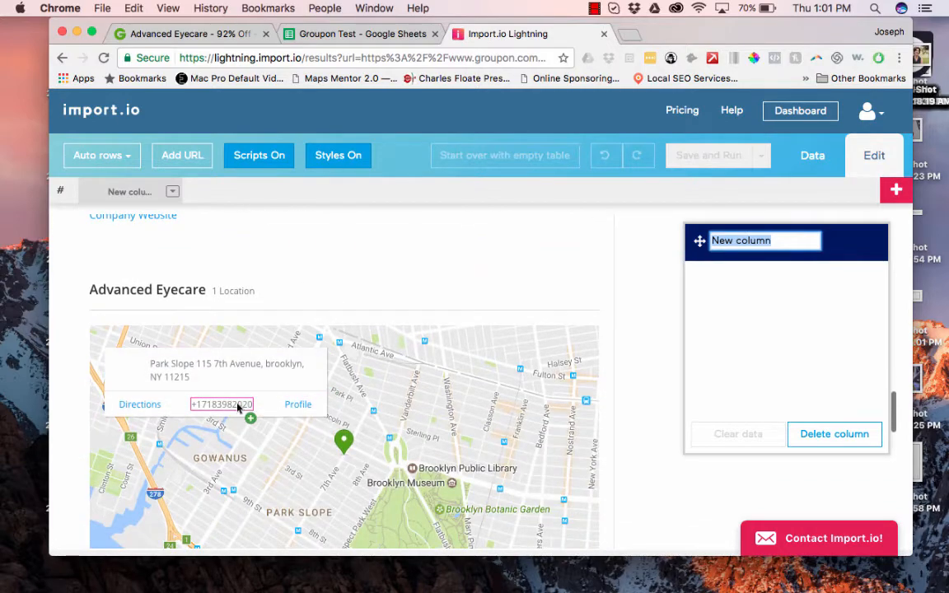
pyautogui.scroll(15, 392, 316)
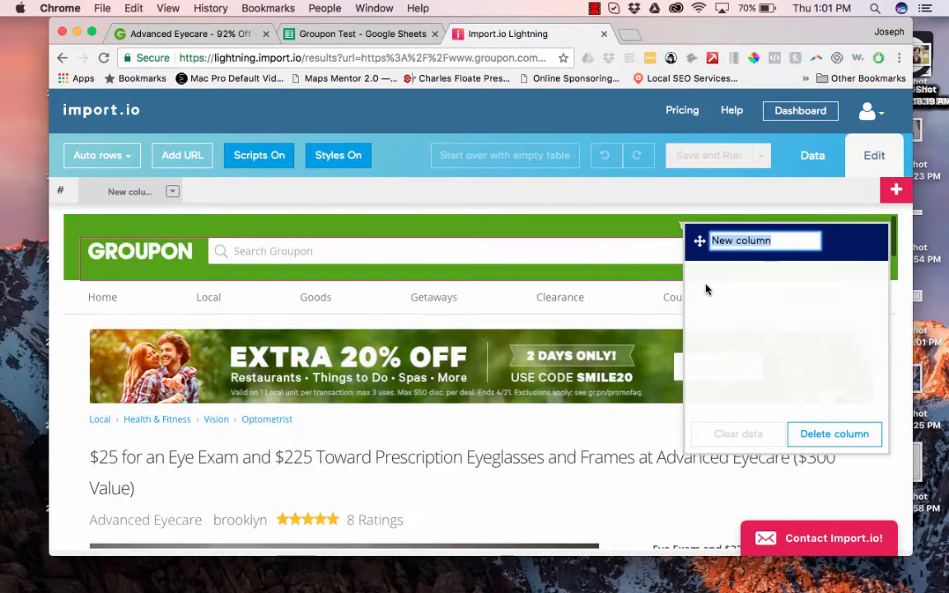
pyautogui.write('Deal')
pyautogui.scroll(-3, 576, 453)
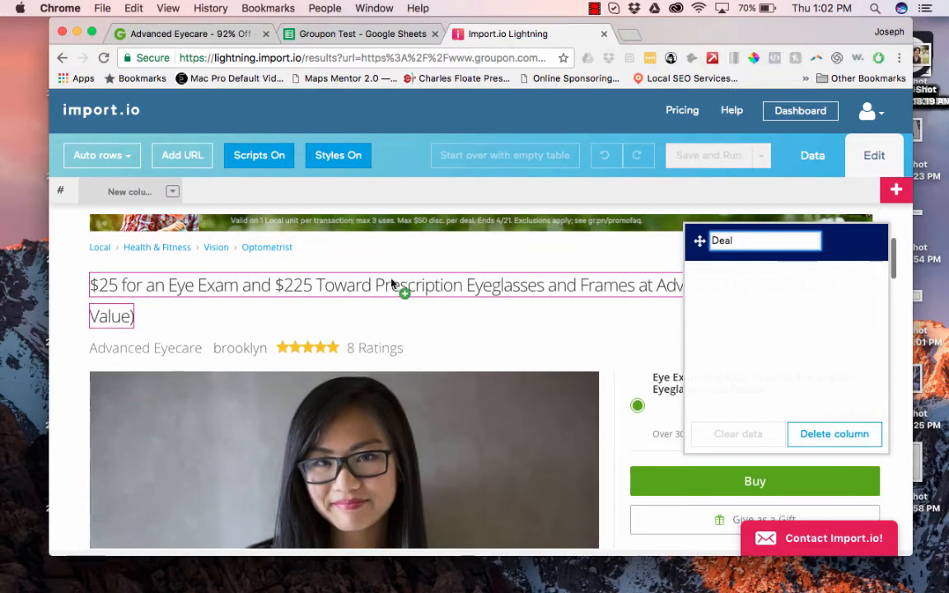
# Capture the deal title as Deal, Advanced Eyecare as Company, and the website link as Website.
pyautogui.click(391, 283)
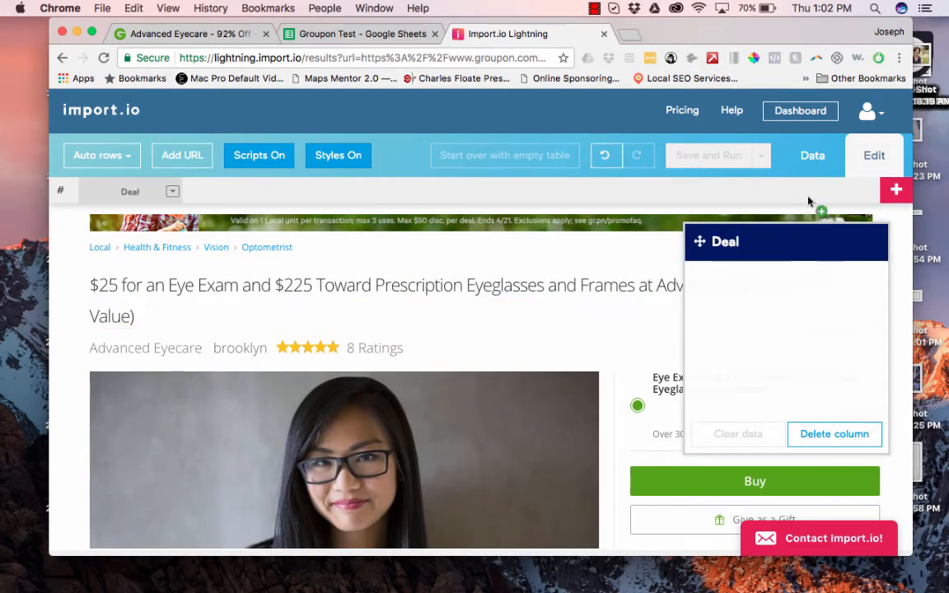
pyautogui.click(896, 189)
pyautogui.write('Company')
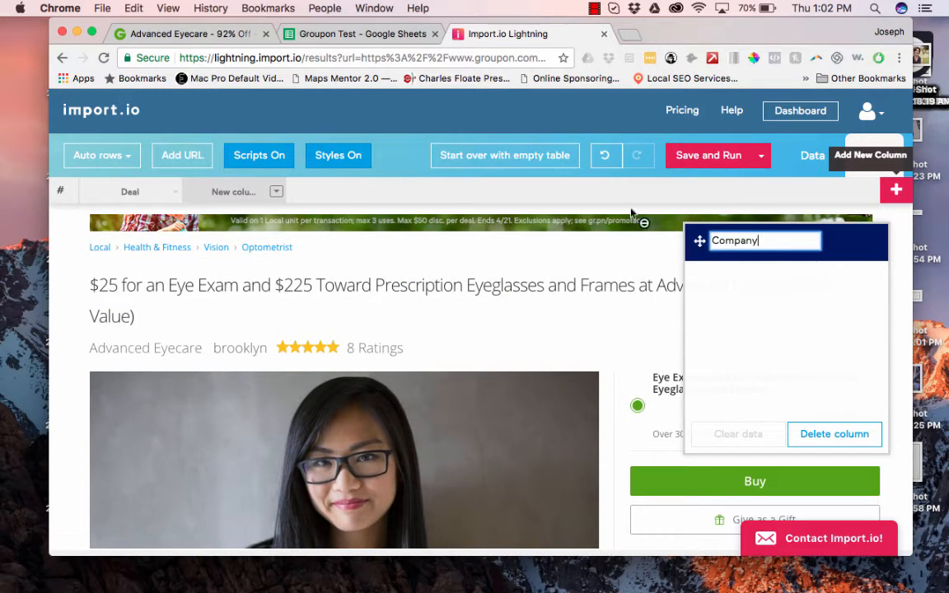
pyautogui.click(156, 350)
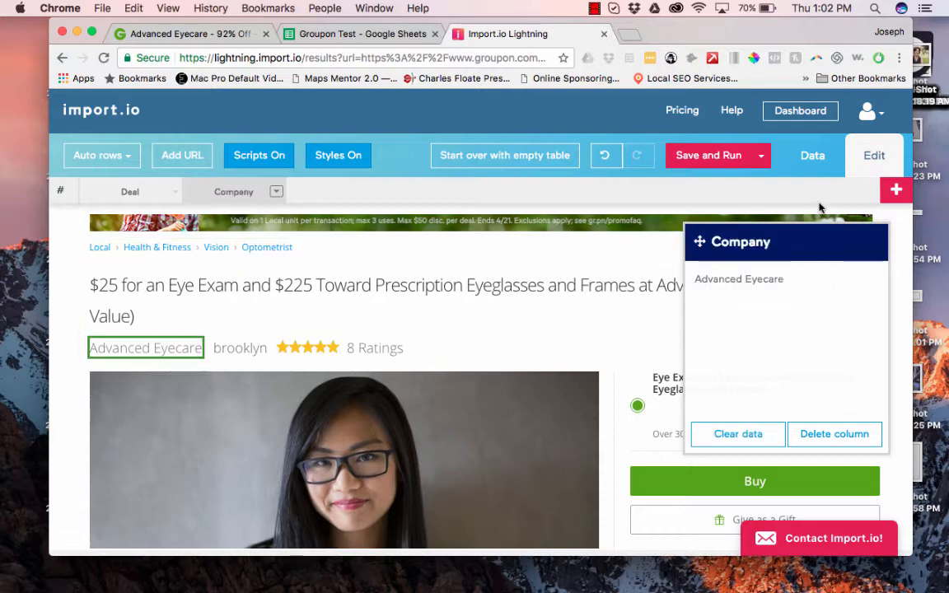
pyautogui.click(897, 194)
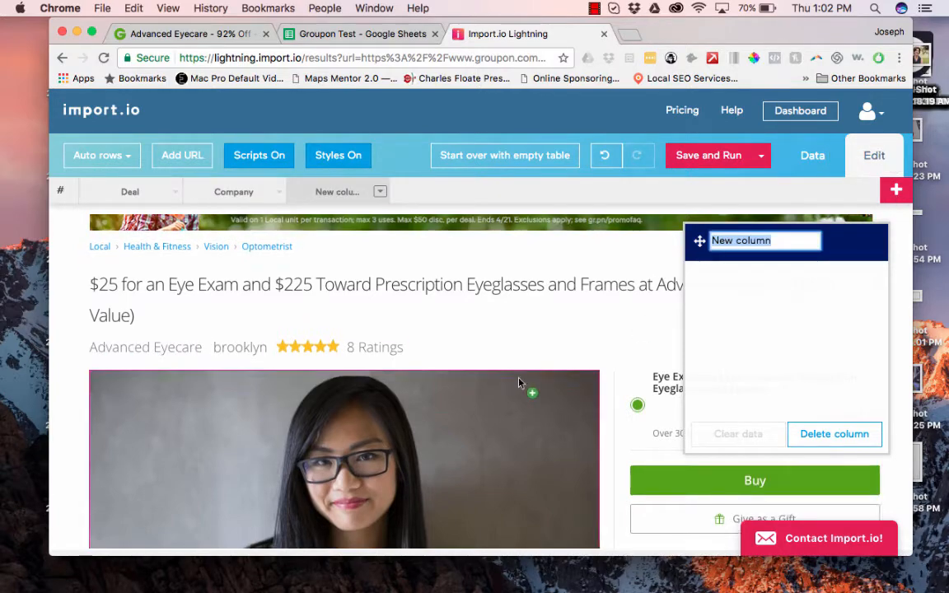
pyautogui.scroll(-10, 521, 384)
pyautogui.scroll(-5, 519, 383)
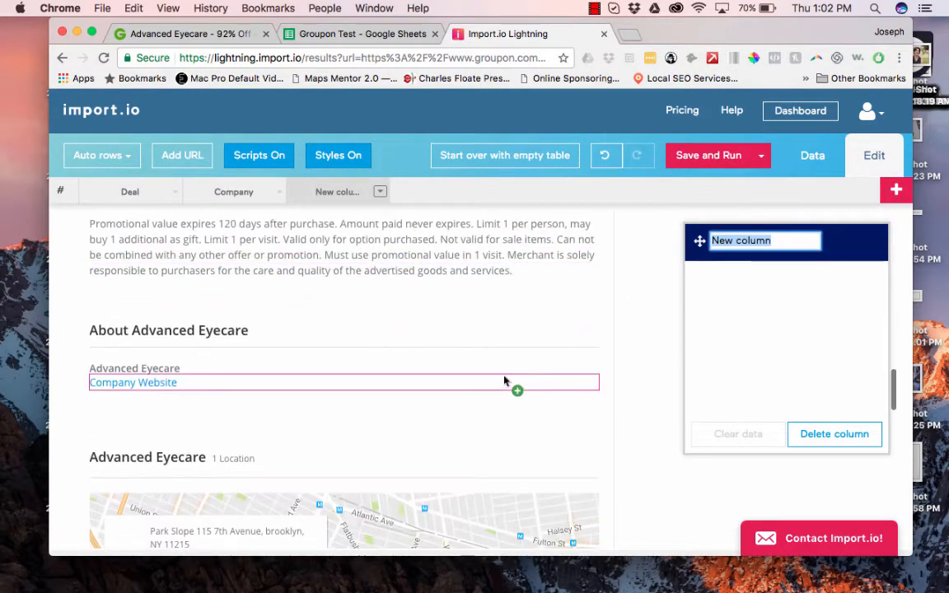
pyautogui.write('Website')
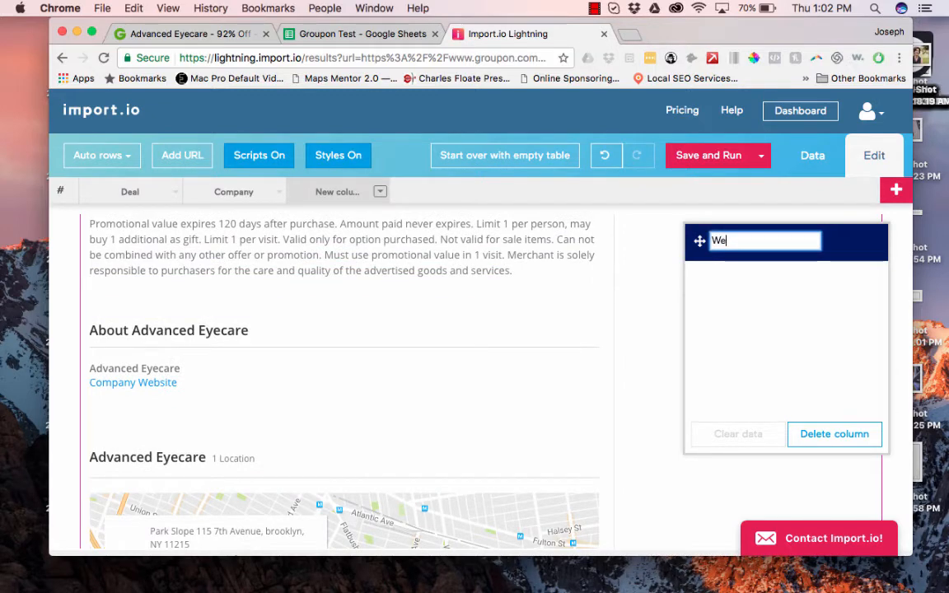
pyautogui.click(146, 381)
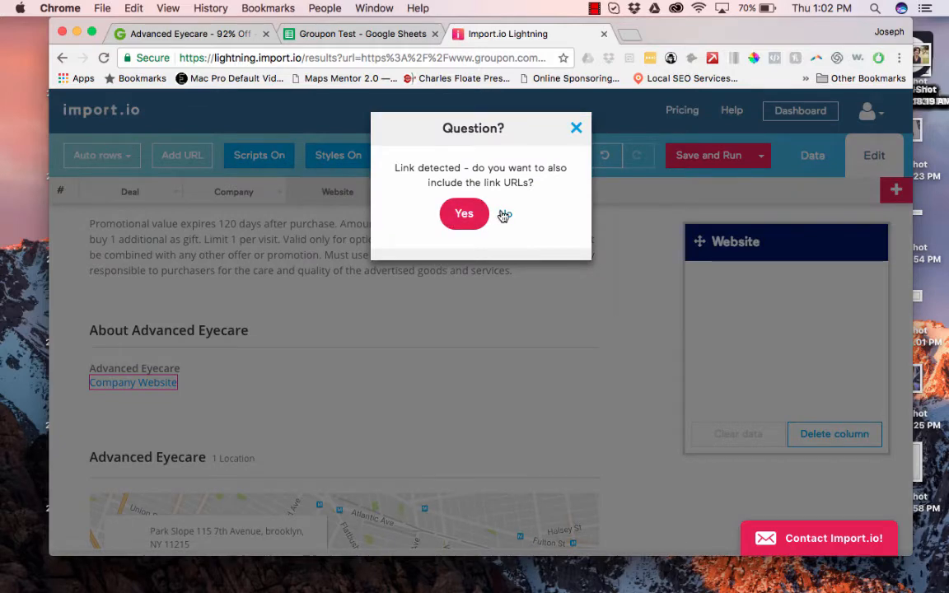
pyautogui.click(462, 216)
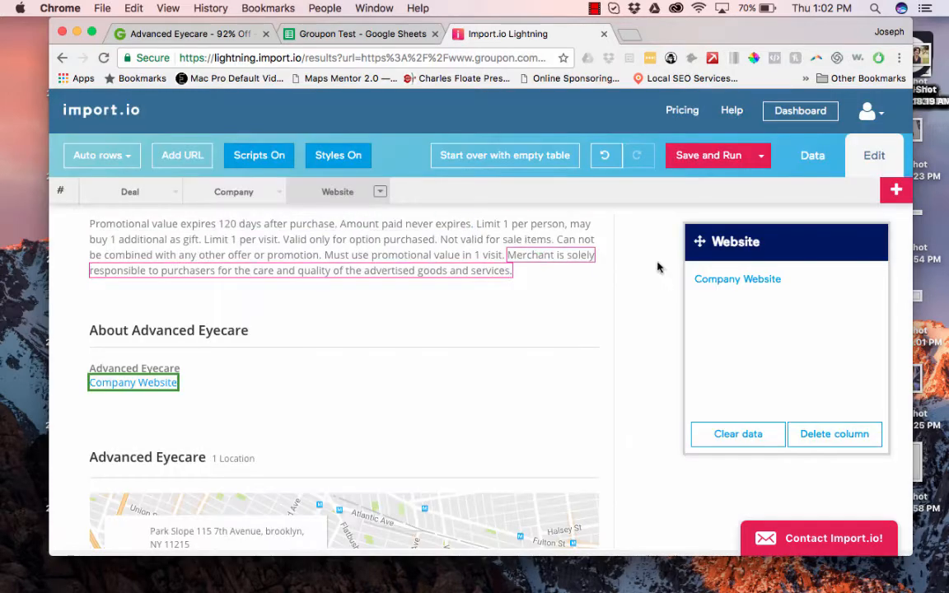
# Add About and Phone columns from the About section and the business phone number.
pyautogui.click(895, 191)
pyautogui.write('About')
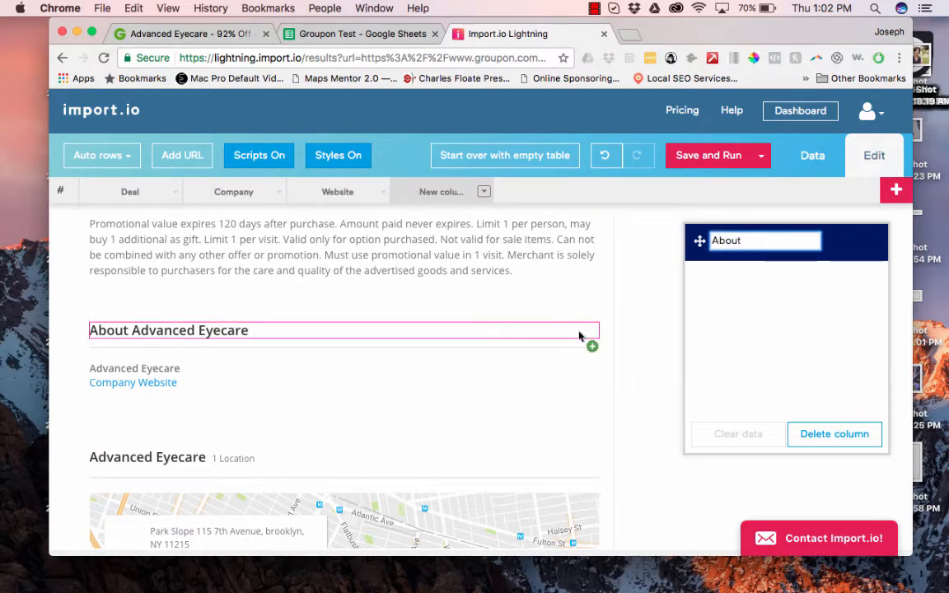
pyautogui.click(592, 356)
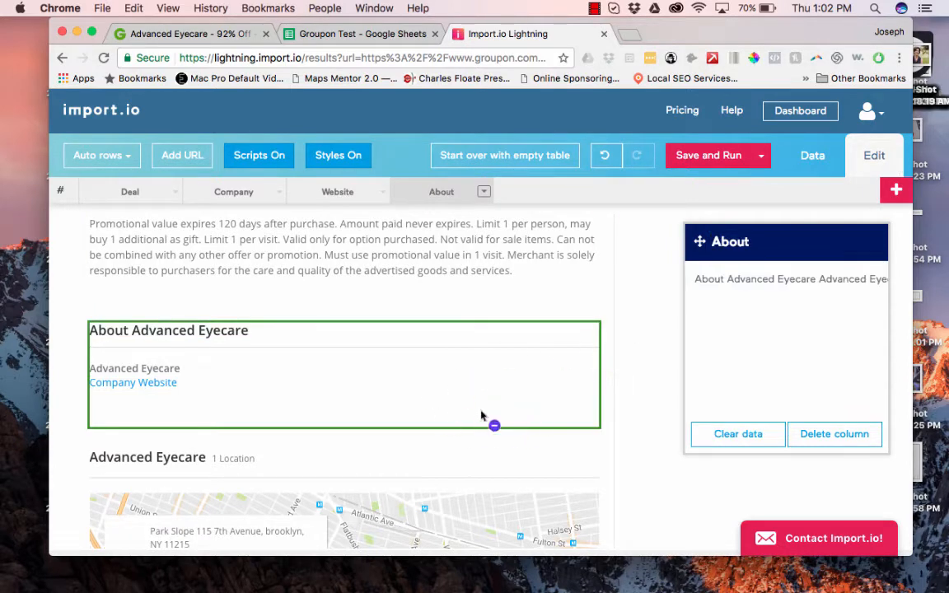
pyautogui.scroll(-4, 486, 449)
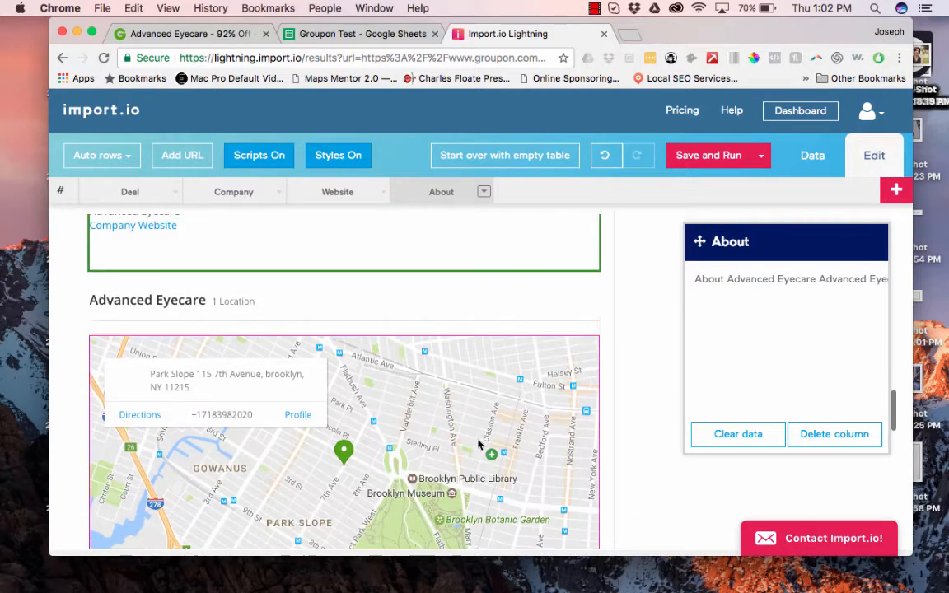
pyautogui.click(896, 190)
pyautogui.write('Ph')
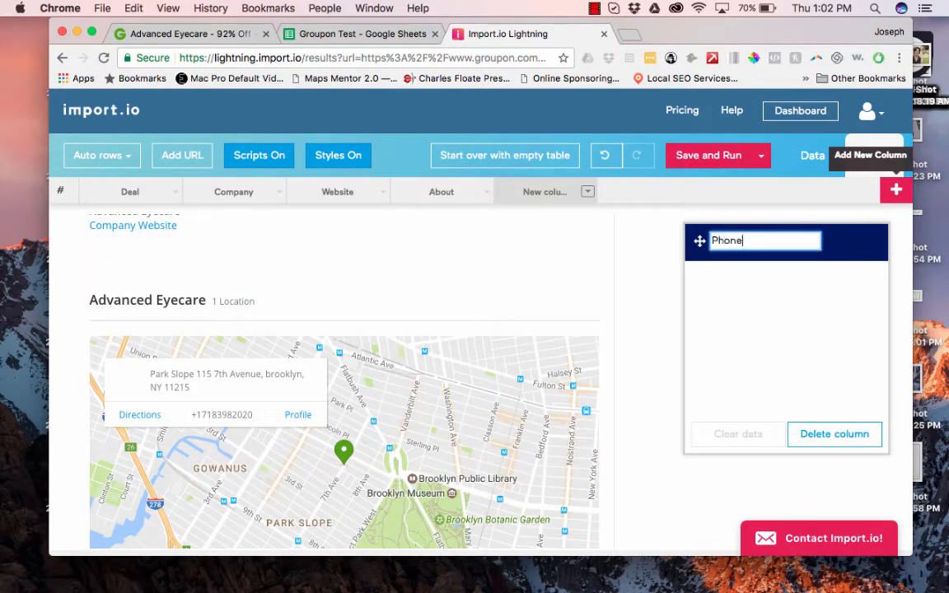
pyautogui.write('one')
pyautogui.click(207, 420)
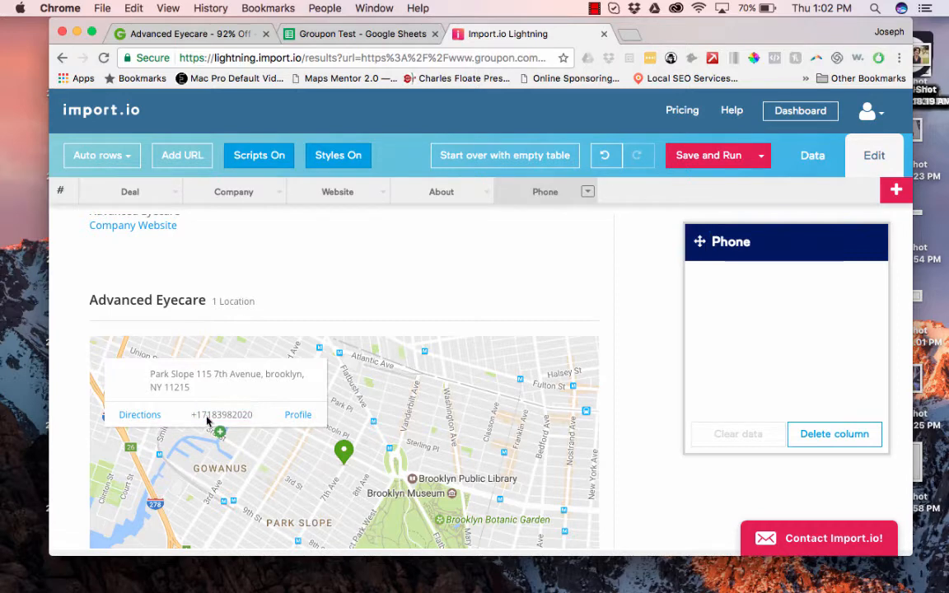
pyautogui.click(209, 417)
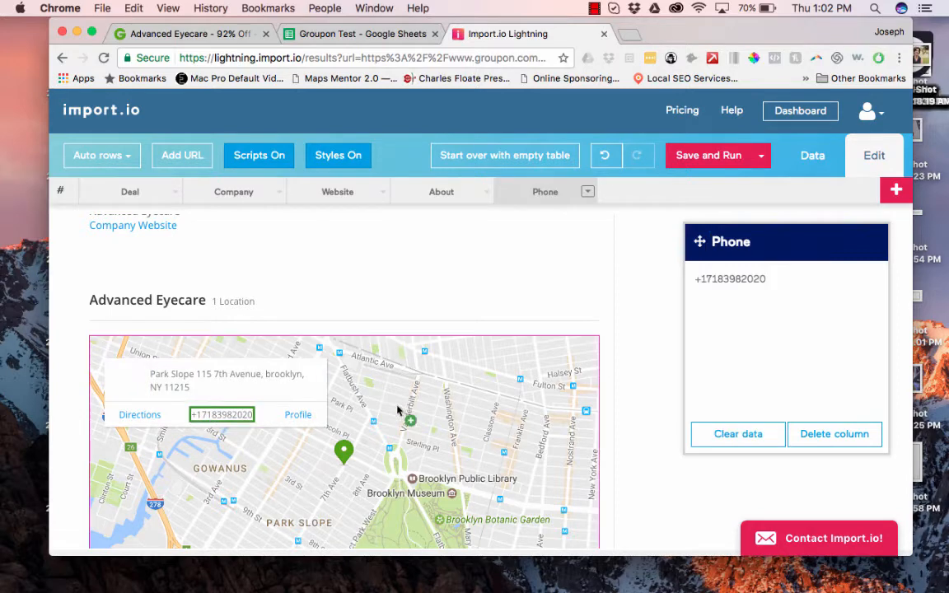
pyautogui.click(759, 156)
# Save the extractor, then export the groupon.com run's 163 results from Run history as CSV.
pyautogui.click(718, 184)
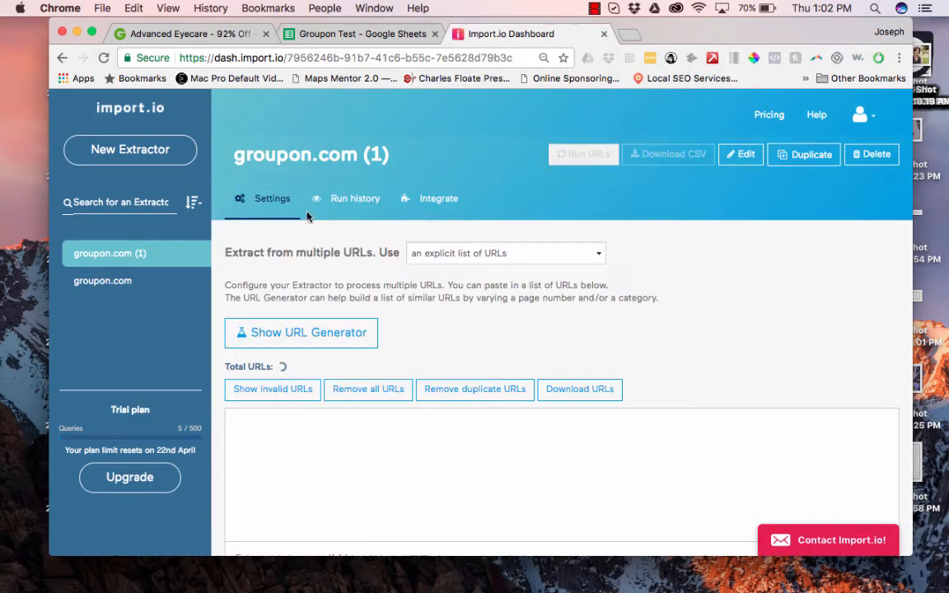
pyautogui.click(93, 280)
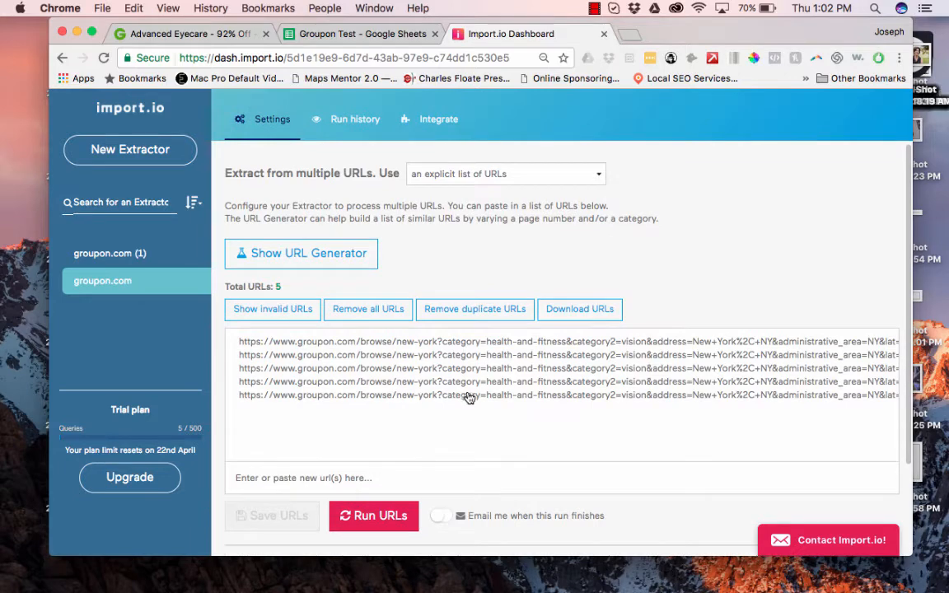
pyautogui.click(338, 200)
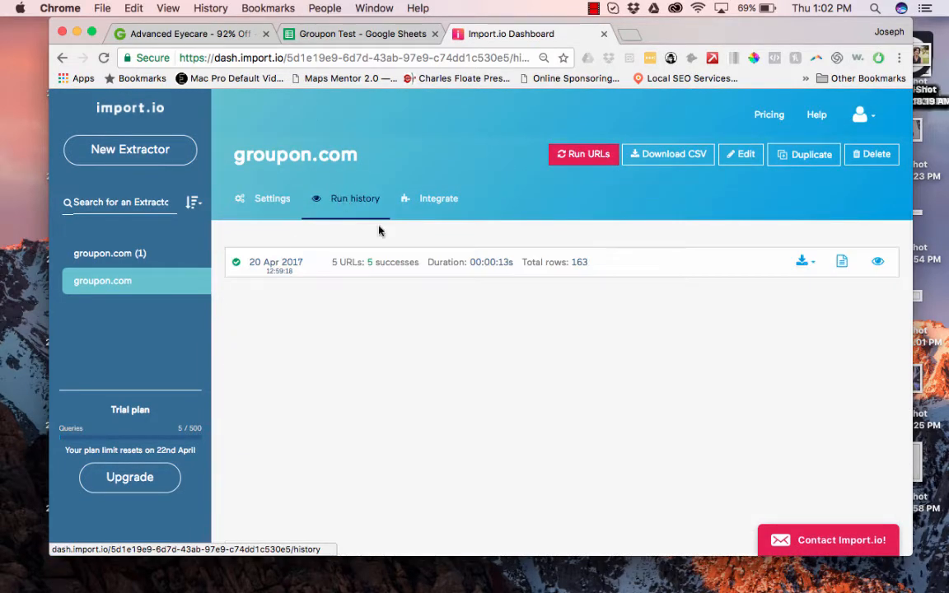
pyautogui.click(803, 262)
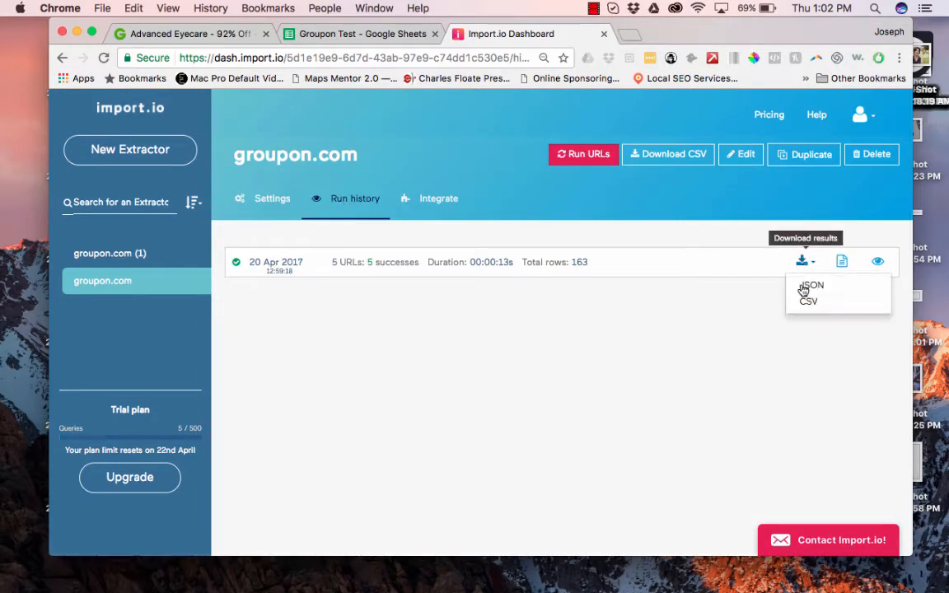
pyautogui.click(806, 301)
pyautogui.click(362, 33)
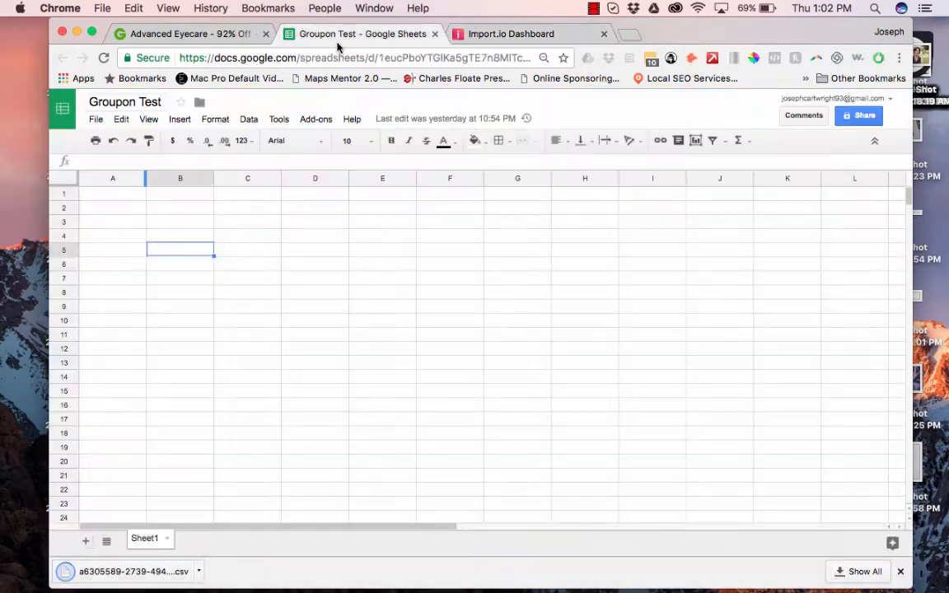
# Upload the downloaded groupon.com CSV into Groupon Test's Sheet1 through File > Import.
pyautogui.click(100, 194)
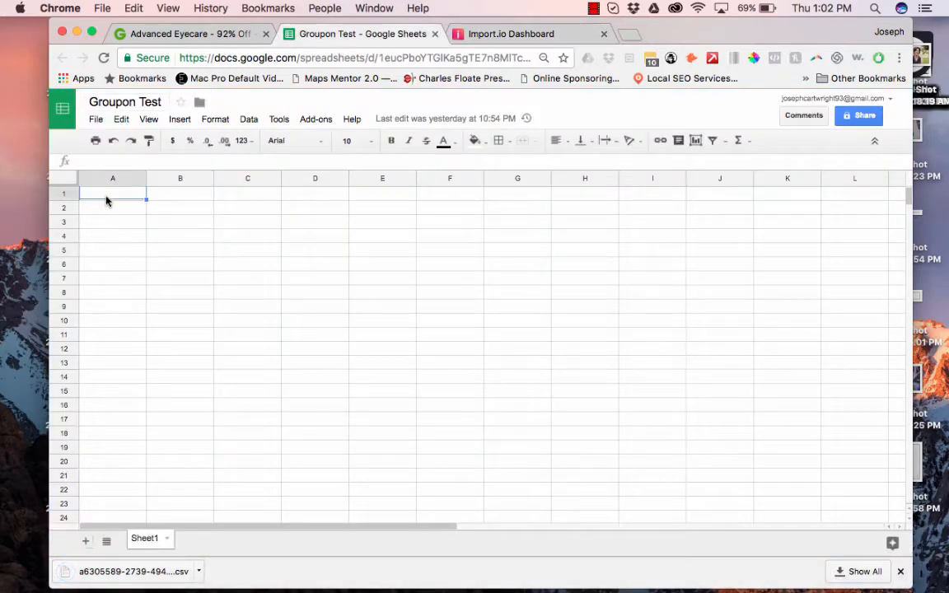
pyautogui.click(94, 119)
pyautogui.click(119, 273)
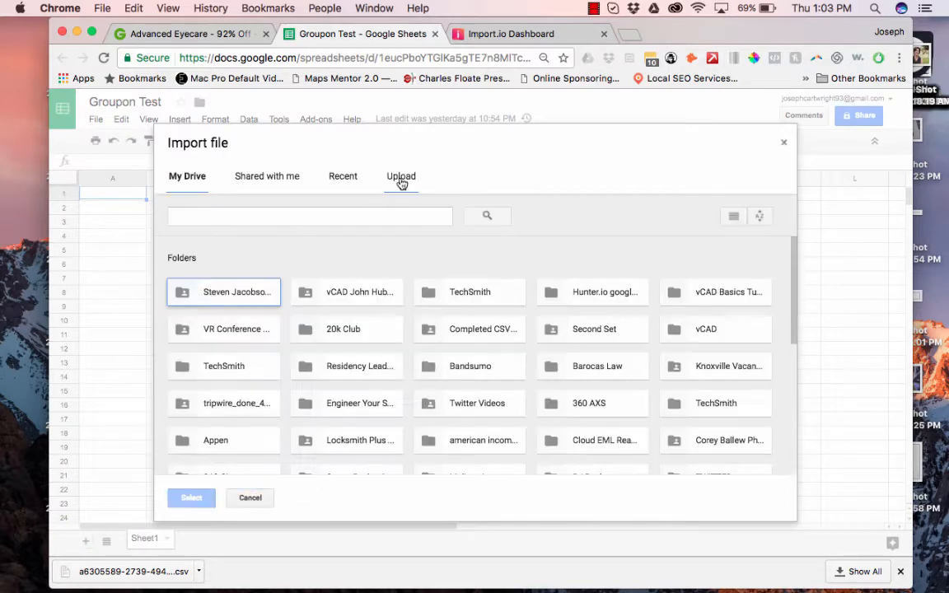
pyautogui.click(400, 177)
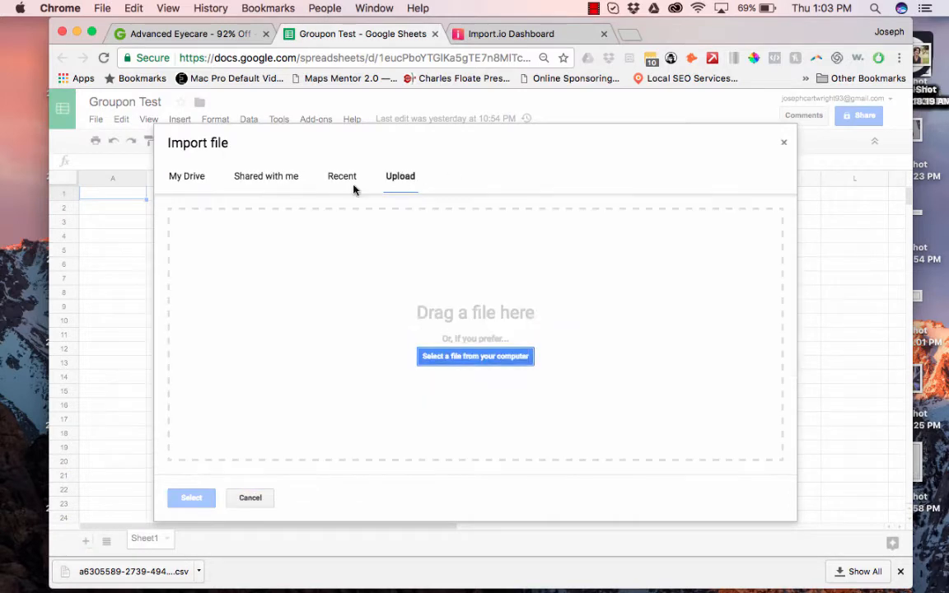
pyautogui.moveTo(238, 544); pyautogui.dragTo(387, 413)
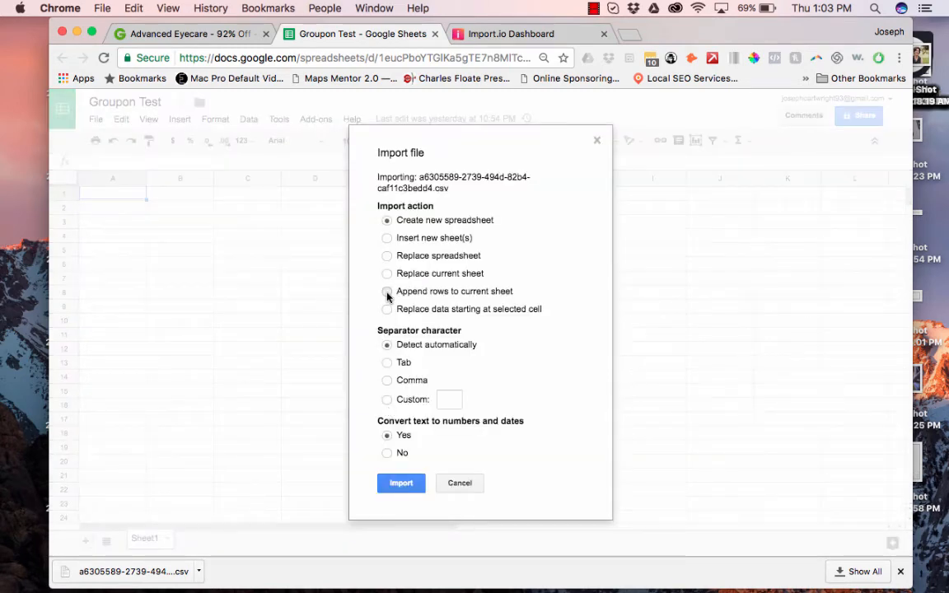
pyautogui.click(387, 491)
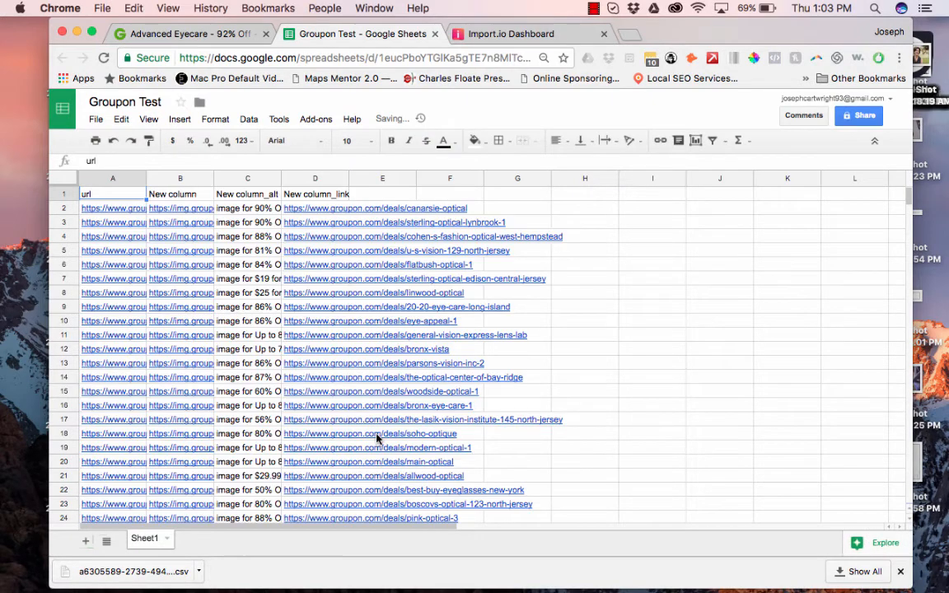
# Clear columns A–C (url, image, alt text) and the New column_link header in D1.
pyautogui.click(240, 178)
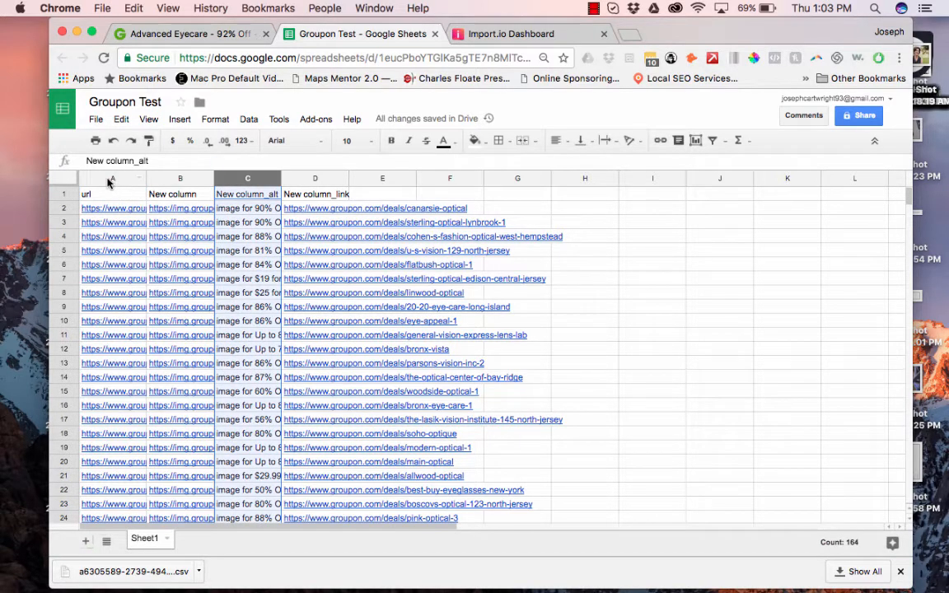
pyautogui.keyDown('shift'); pyautogui.click(107, 178); pyautogui.keyUp('shift')
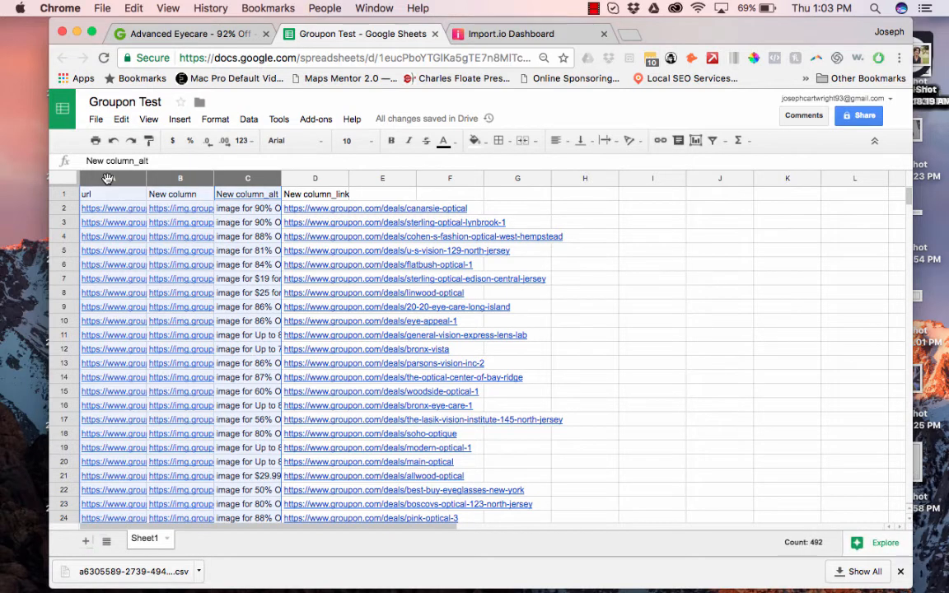
pyautogui.press('Delete')
pyautogui.click(300, 196)
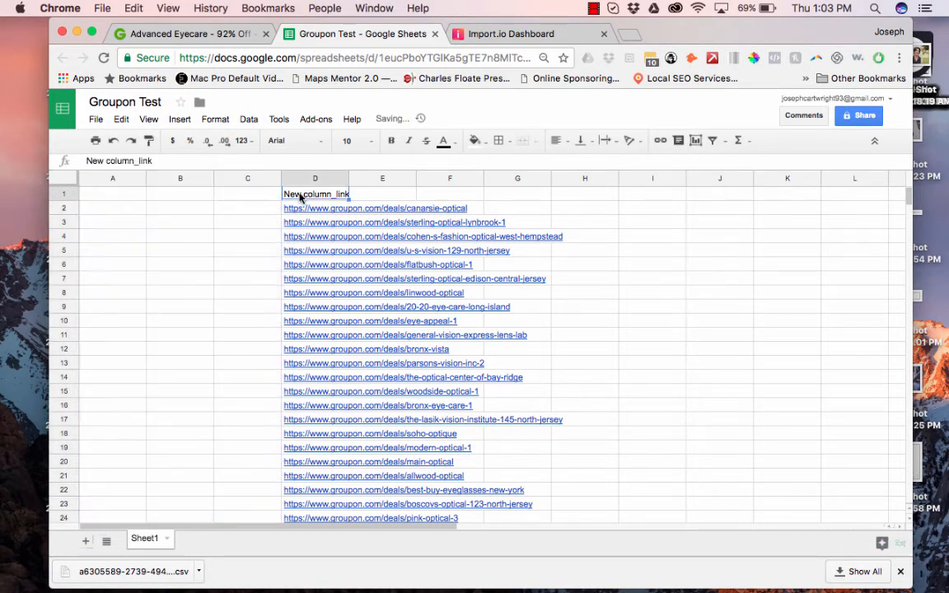
pyautogui.press('Delete')
# Select and copy the 163 deal URLs in D2:D164.
pyautogui.click(310, 212)
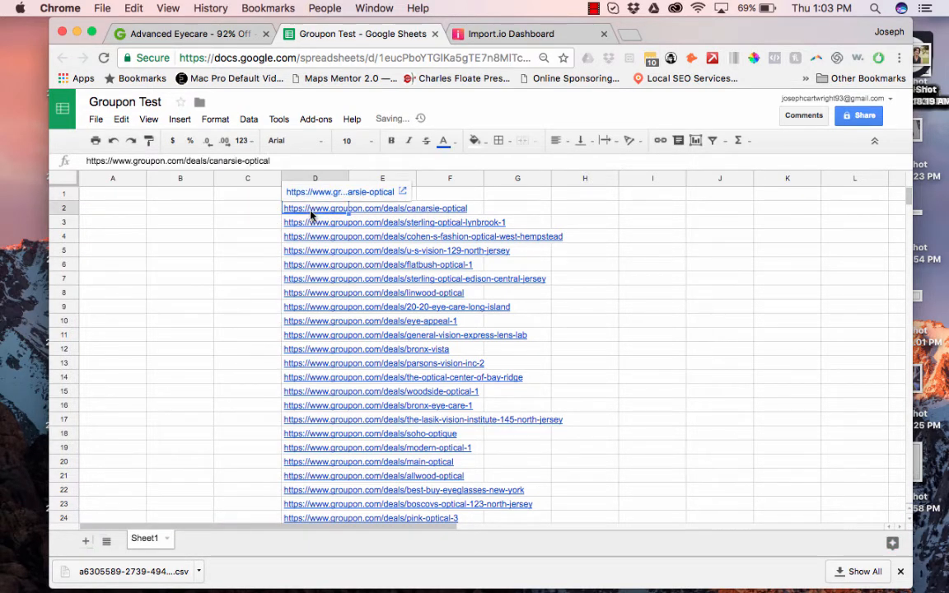
pyautogui.scroll(-5, 311, 216)
pyautogui.scroll(-15, 313, 212)
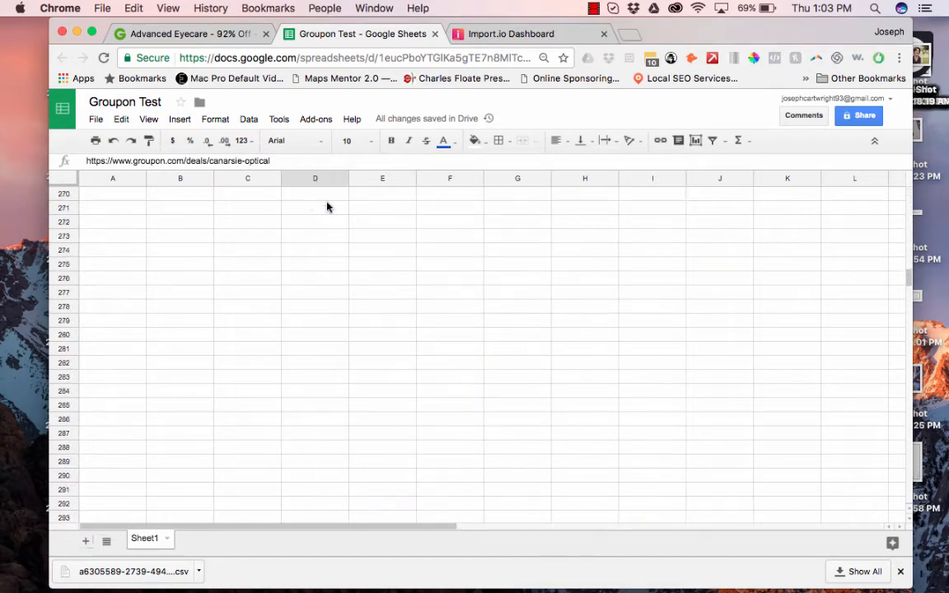
pyautogui.scroll(5, 376, 367)
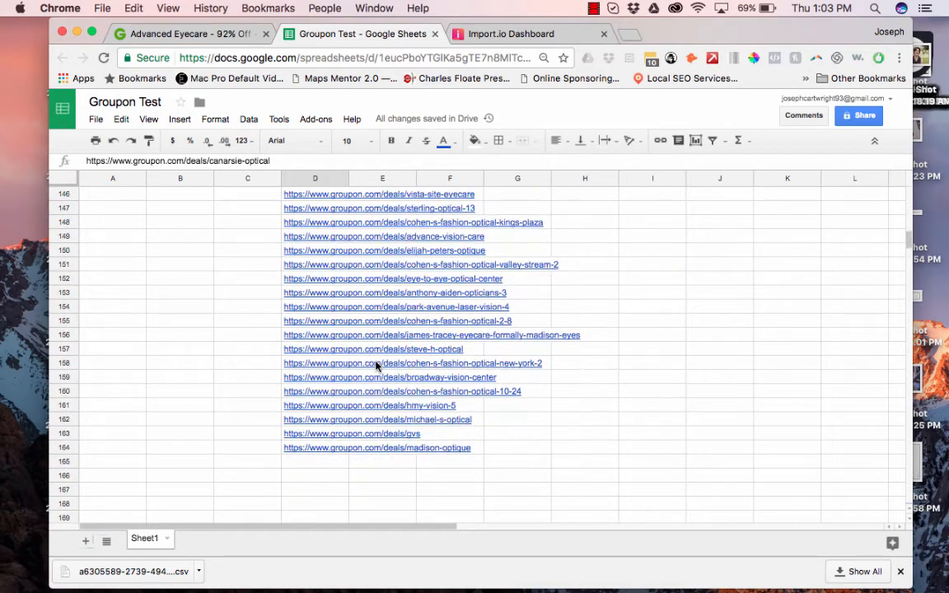
pyautogui.click(458, 34)
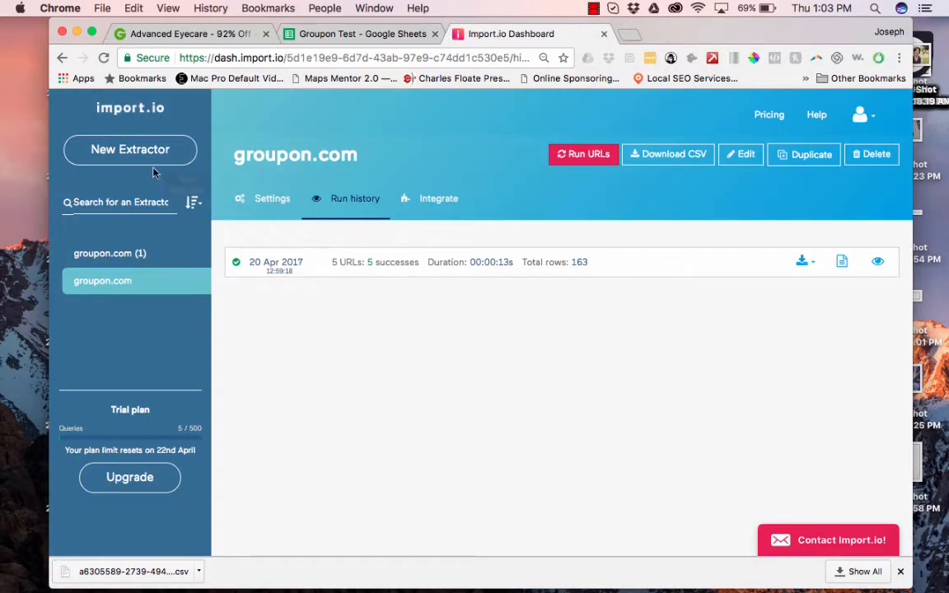
# Paste the deal URLs into groupon.com (1) settings, remove duplicates, and save the 137 URLs.
pyautogui.click(125, 255)
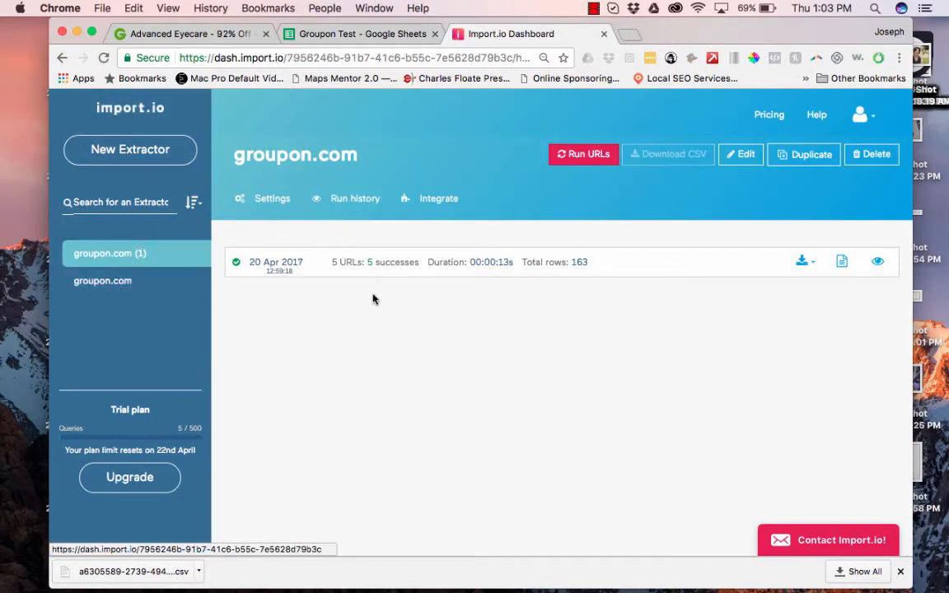
pyautogui.click(270, 201)
pyautogui.scroll(-5, 360, 409)
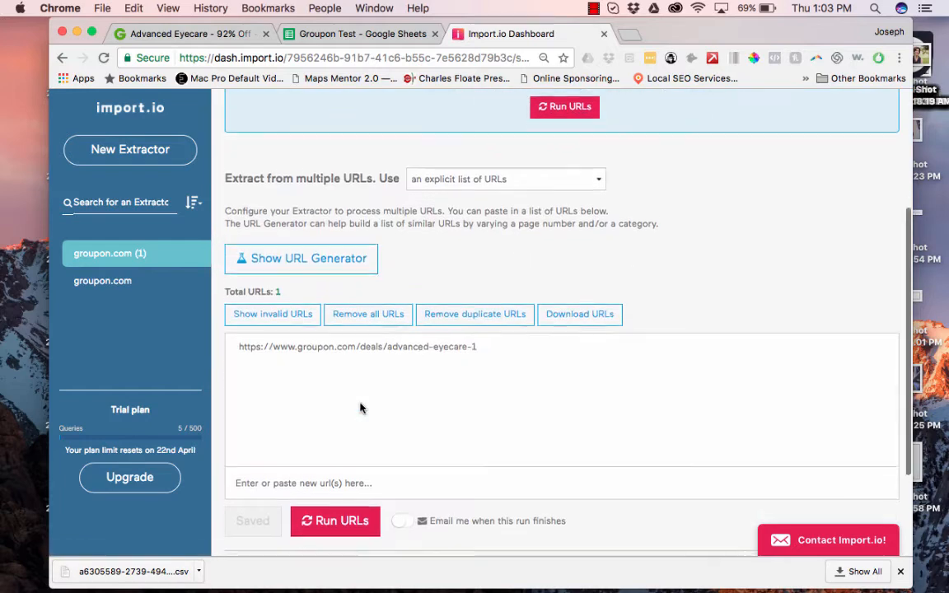
pyautogui.click(337, 403)
pyautogui.press('super+v')
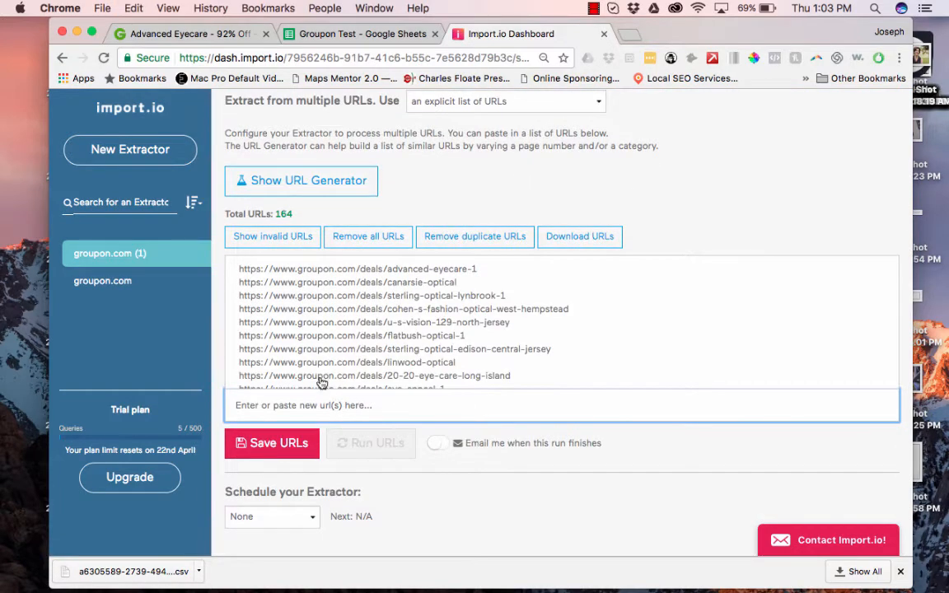
pyautogui.click(425, 238)
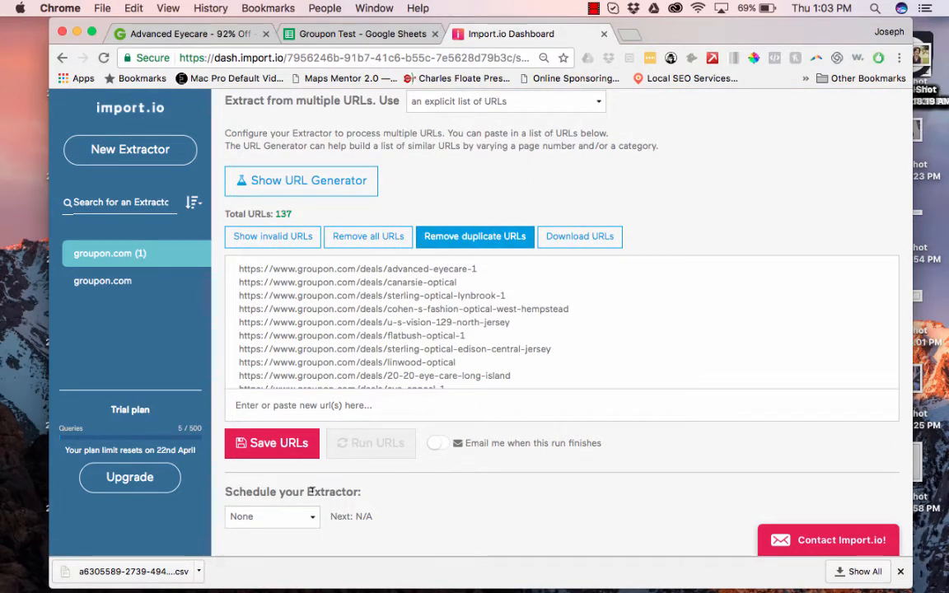
pyautogui.click(264, 451)
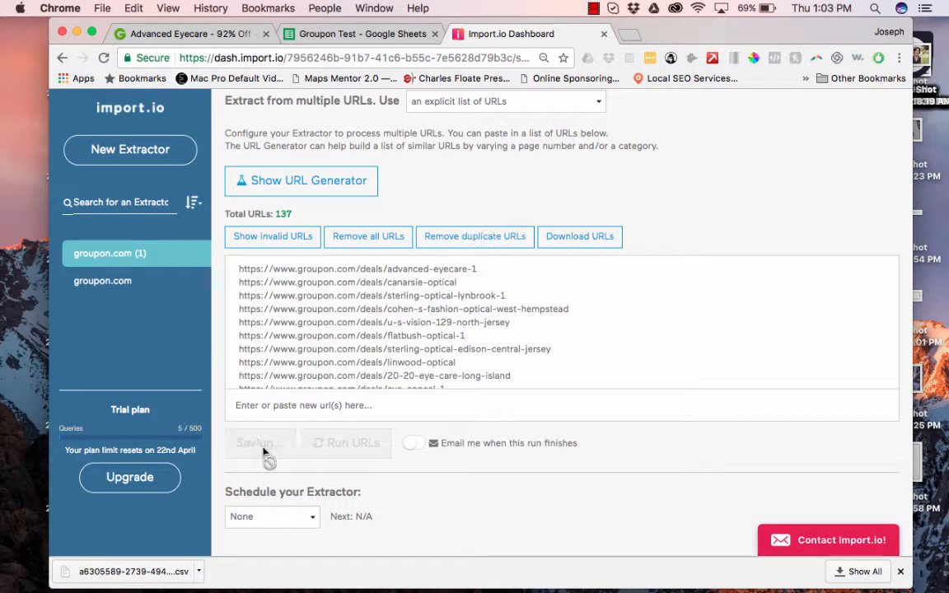
# Run groupon.com (1) on the 137 URLs and download its results as CSV.
pyautogui.click(357, 444)
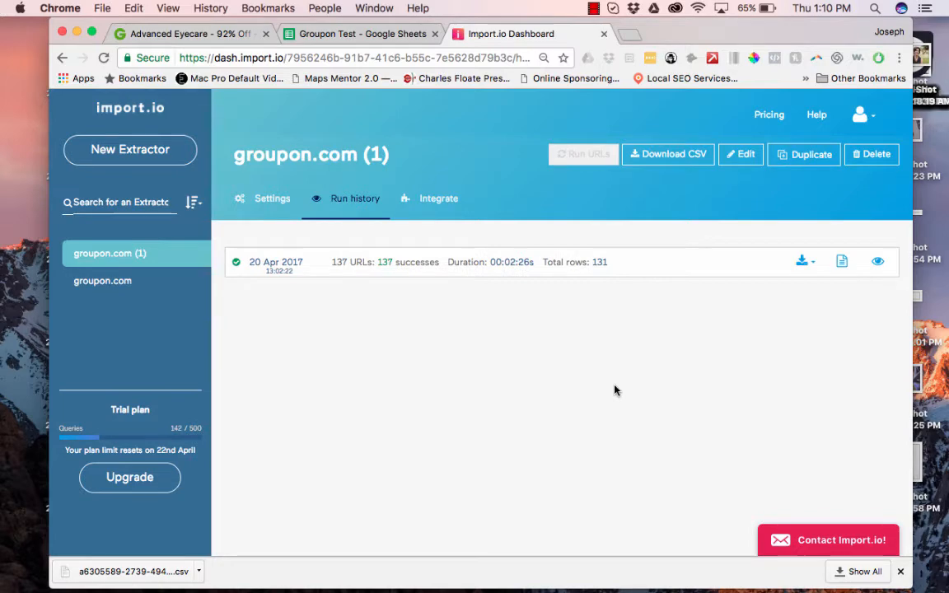
pyautogui.click(805, 261)
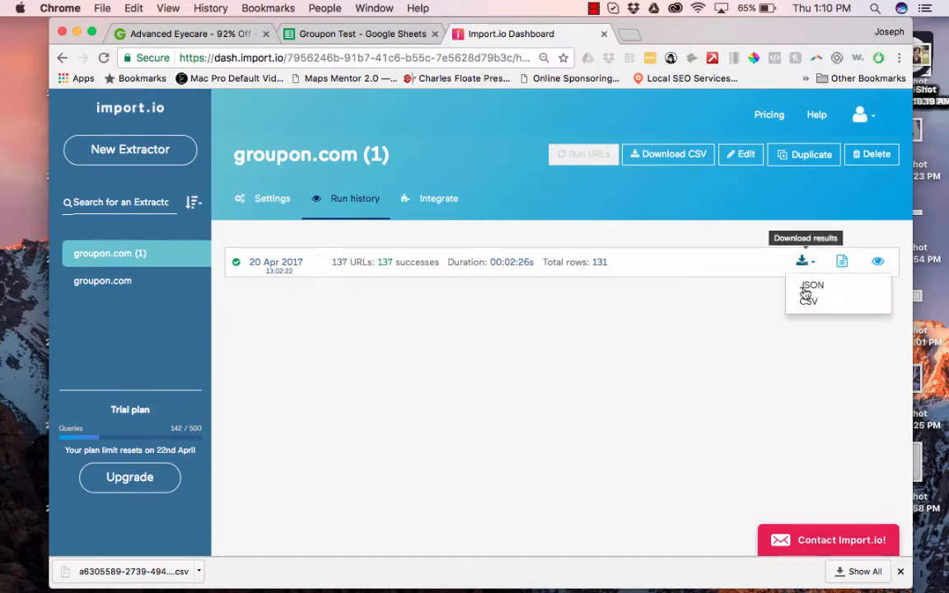
pyautogui.click(807, 303)
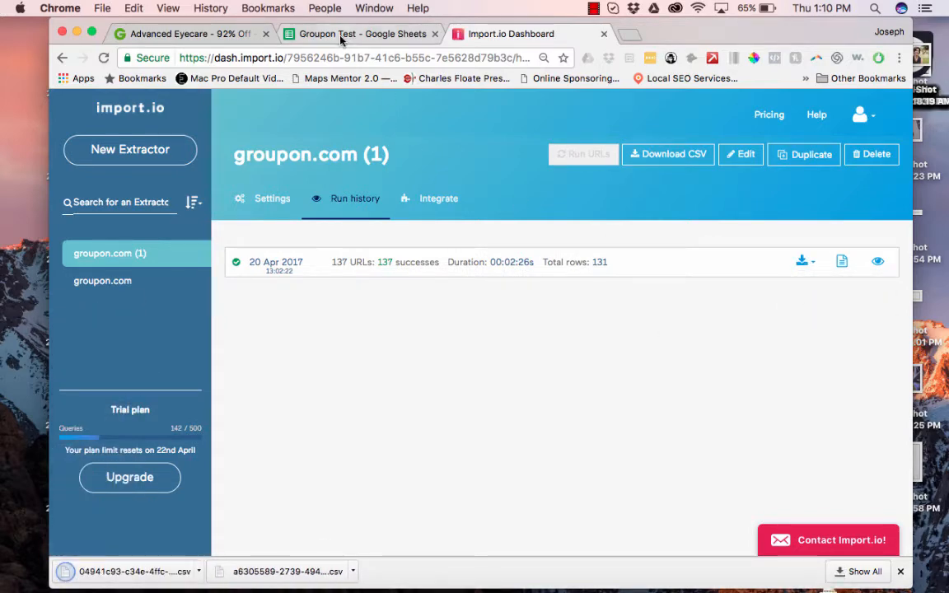
pyautogui.click(345, 33)
# Upload the groupon.com (1) results CSV and import it with Insert new sheet(s).
pyautogui.click(96, 118)
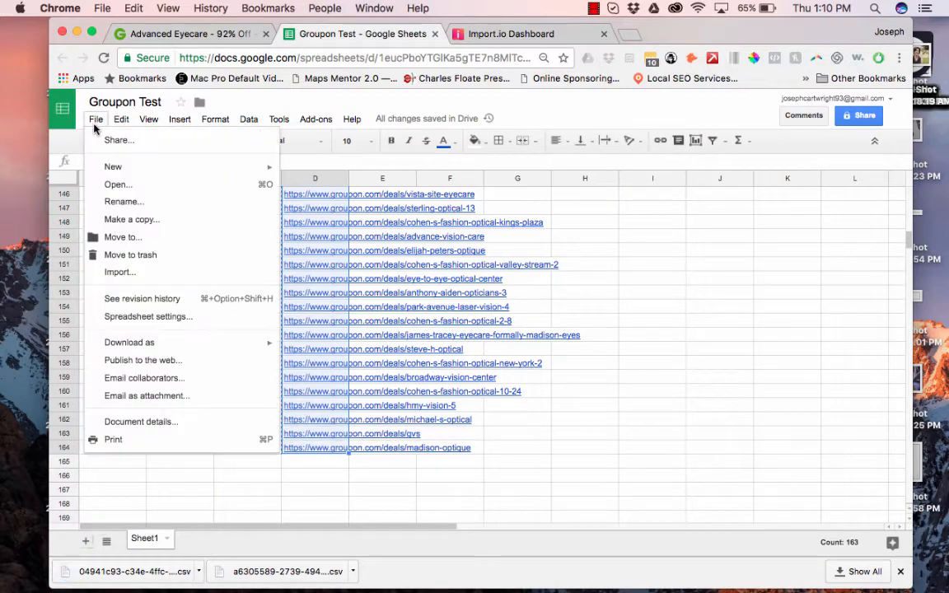
pyautogui.click(103, 262)
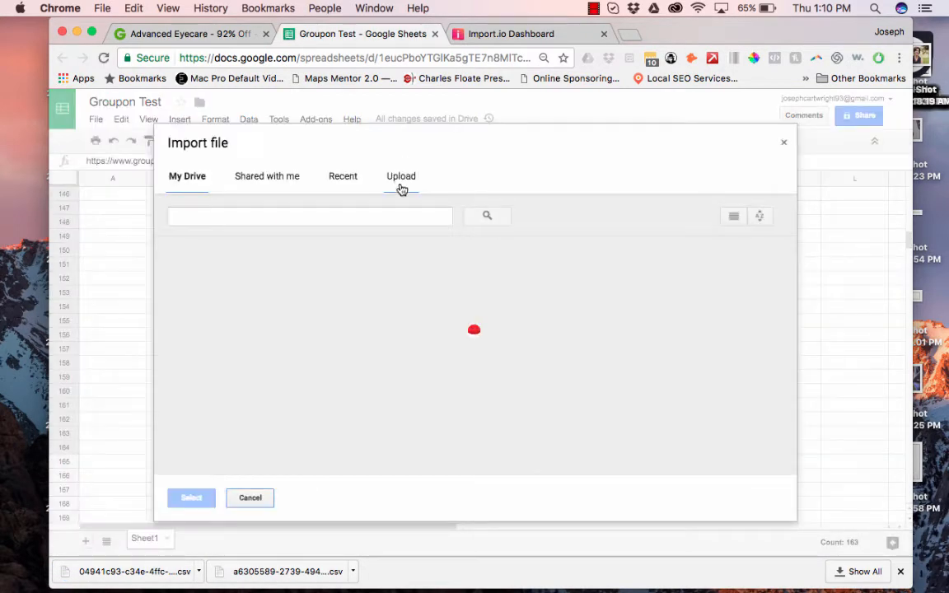
pyautogui.click(406, 177)
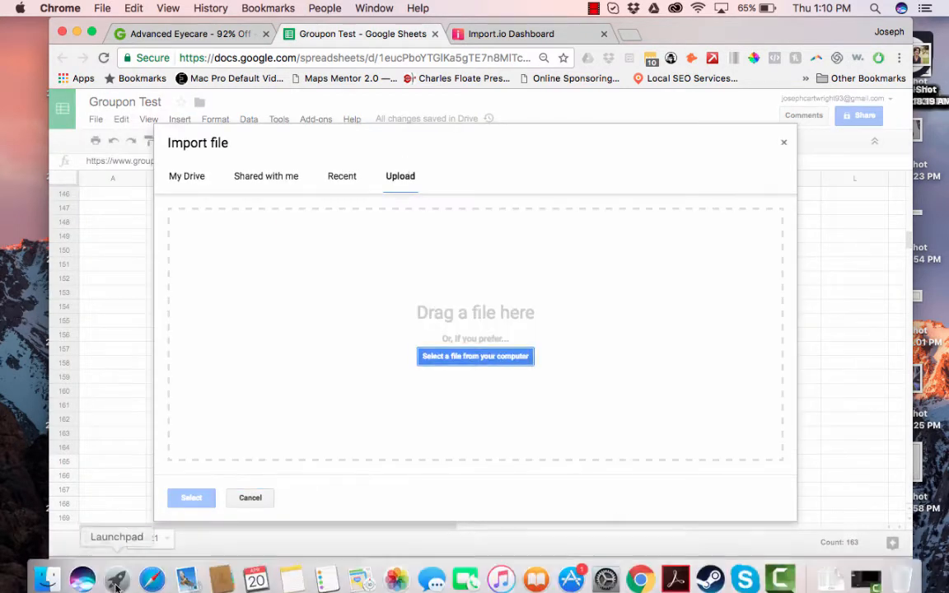
pyautogui.moveTo(130, 571); pyautogui.dragTo(325, 391)
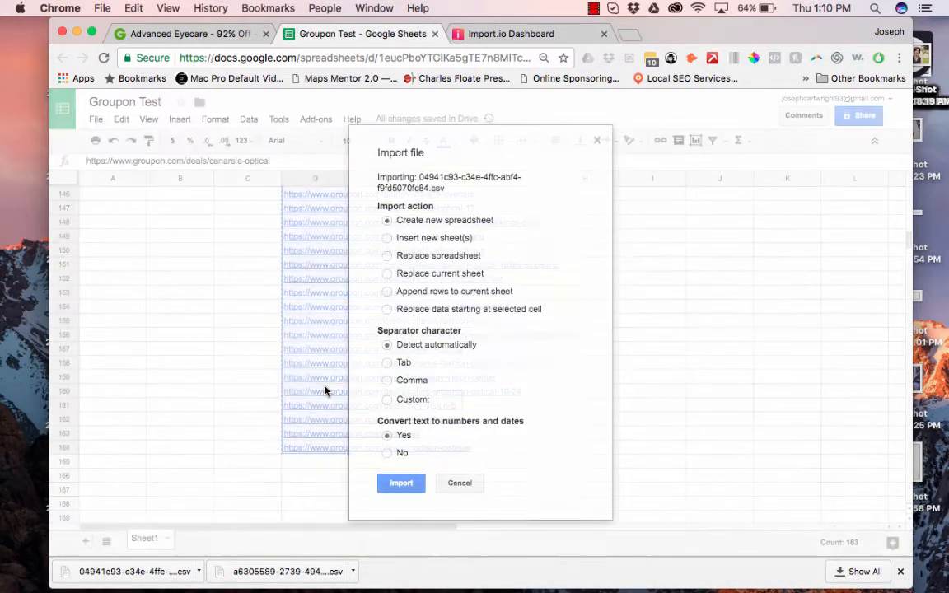
pyautogui.click(401, 239)
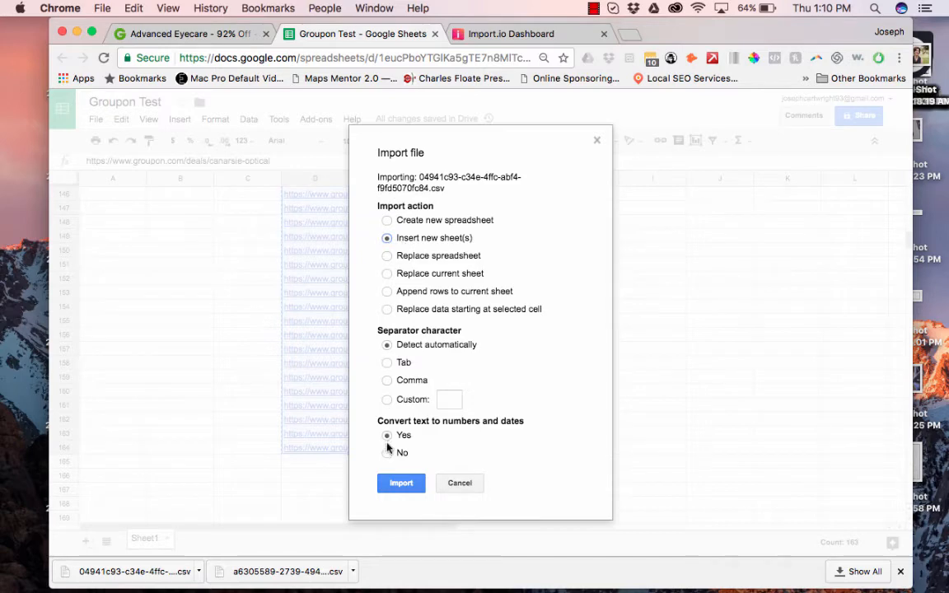
pyautogui.click(389, 481)
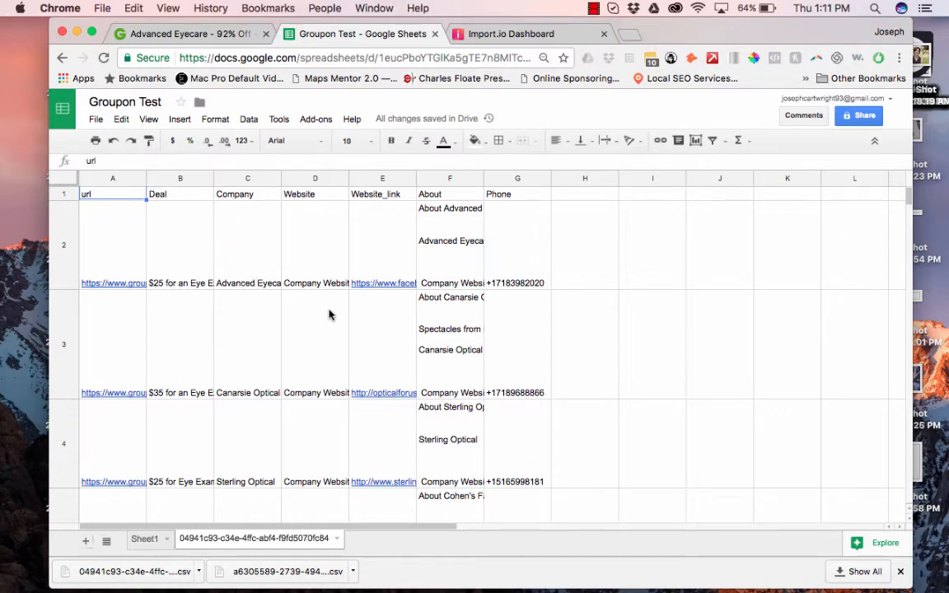
# Freeze row 1 of the results sheet so the url through Phone headers stay visible.
pyautogui.scroll(-5, 451, 266)
pyautogui.scroll(5, 426, 311)
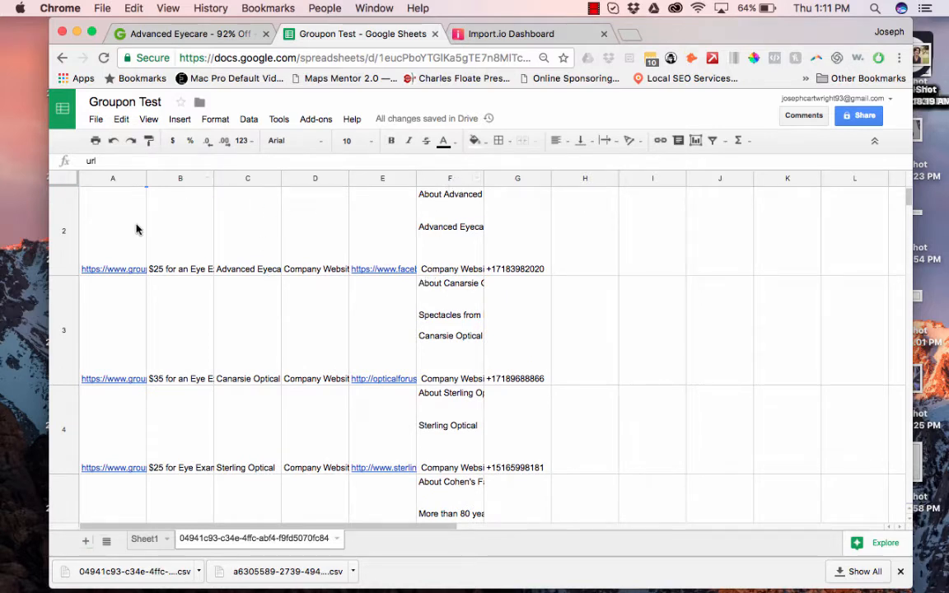
pyautogui.click(446, 179)
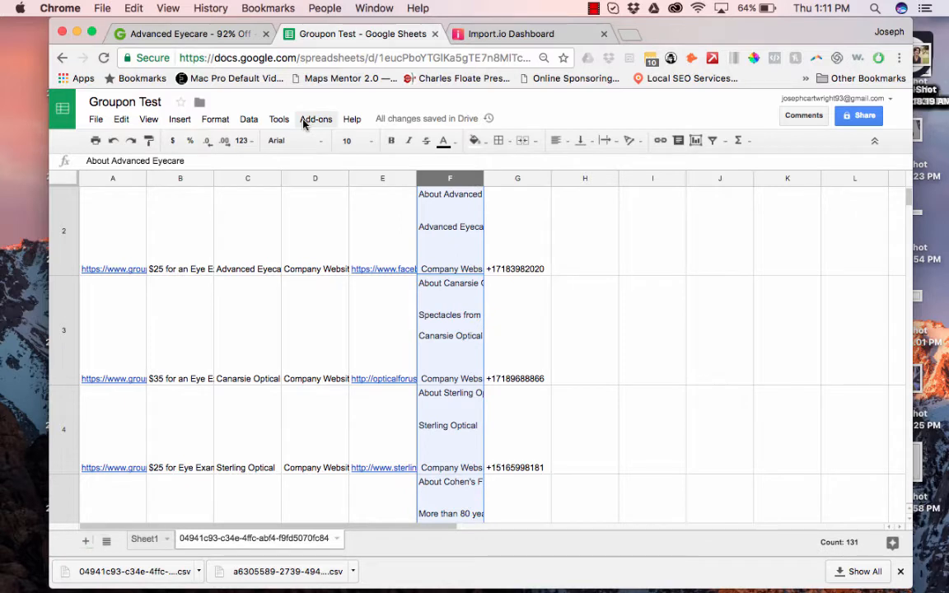
pyautogui.scroll(1, 403, 269)
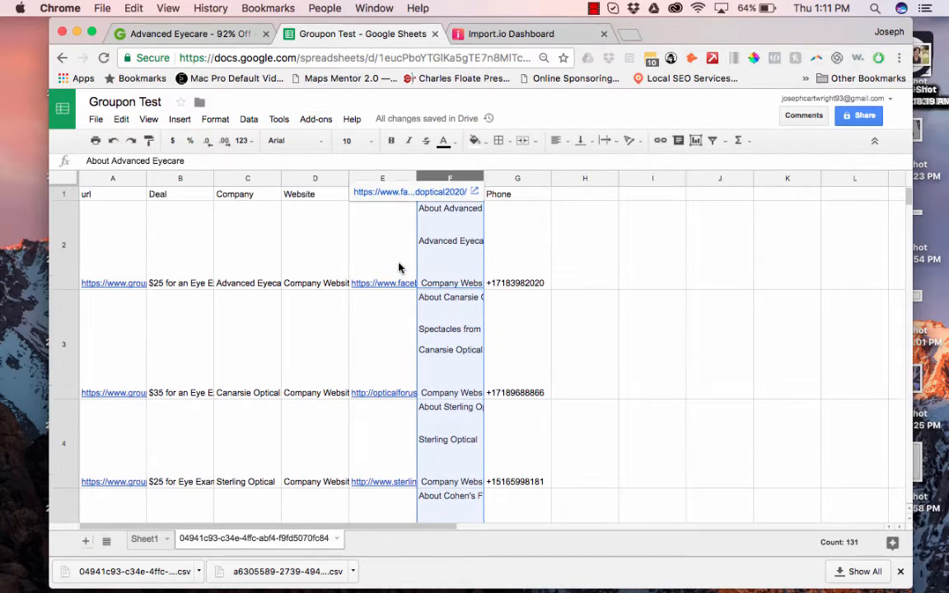
pyautogui.click(61, 194)
pyautogui.click(147, 119)
pyautogui.moveTo(165, 142)
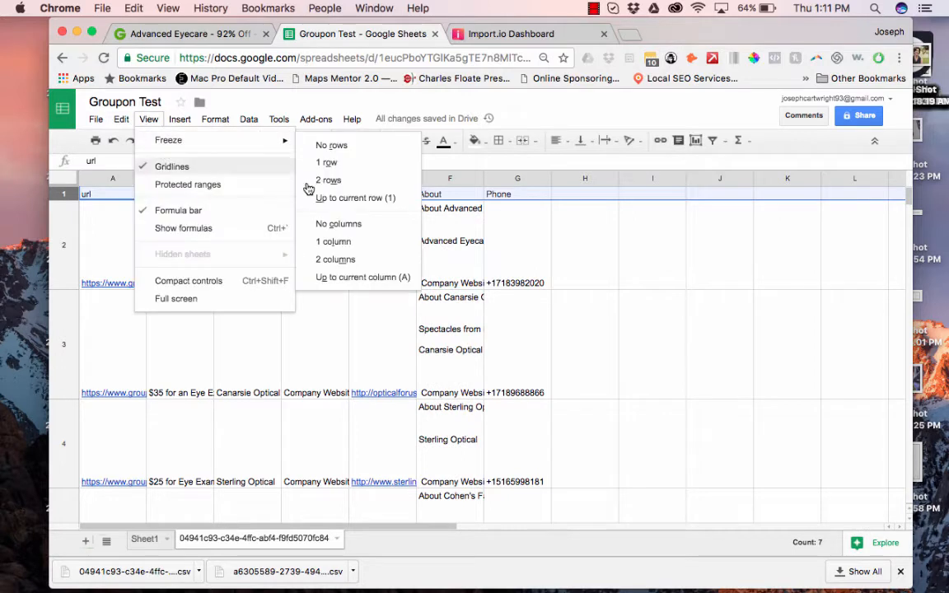
pyautogui.click(358, 162)
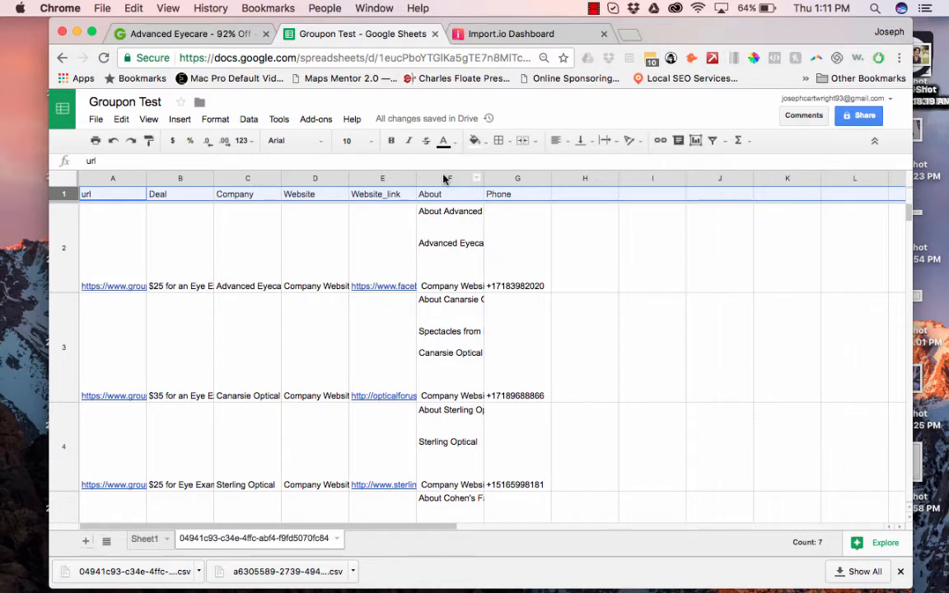
pyautogui.click(444, 178)
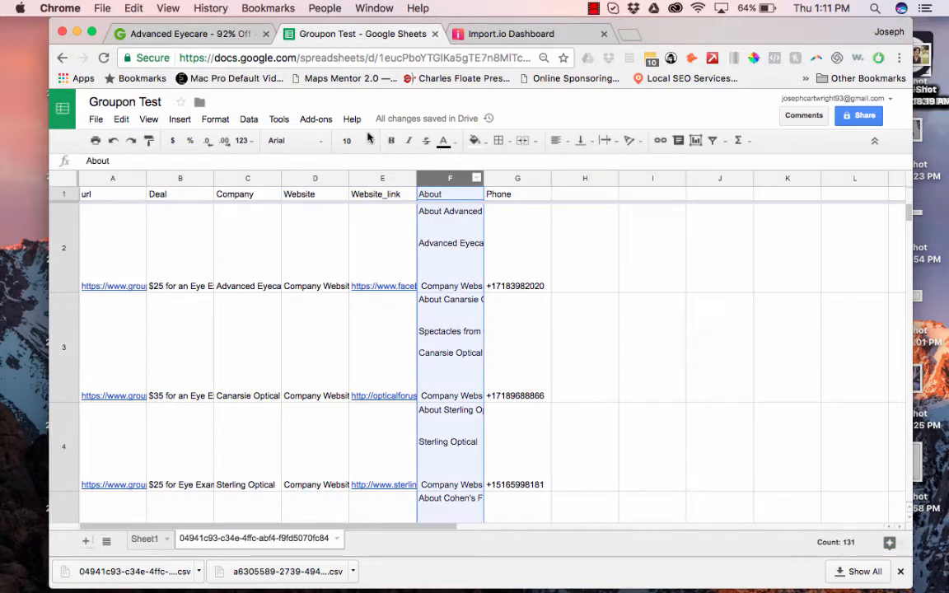
# Run Power Tools Remove with 'Remove spaces between words to one' on the About column.
pyautogui.click(315, 119)
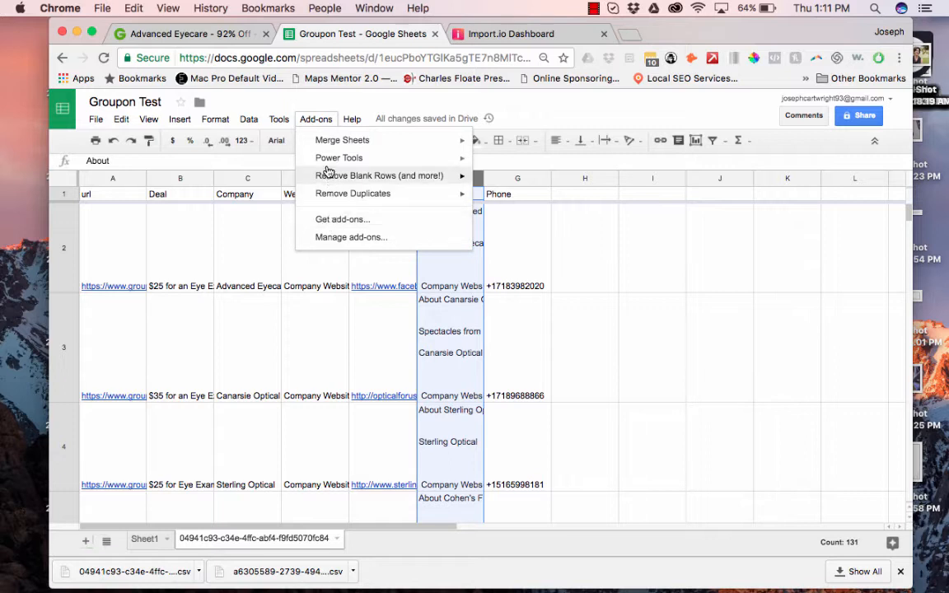
pyautogui.moveTo(337, 161)
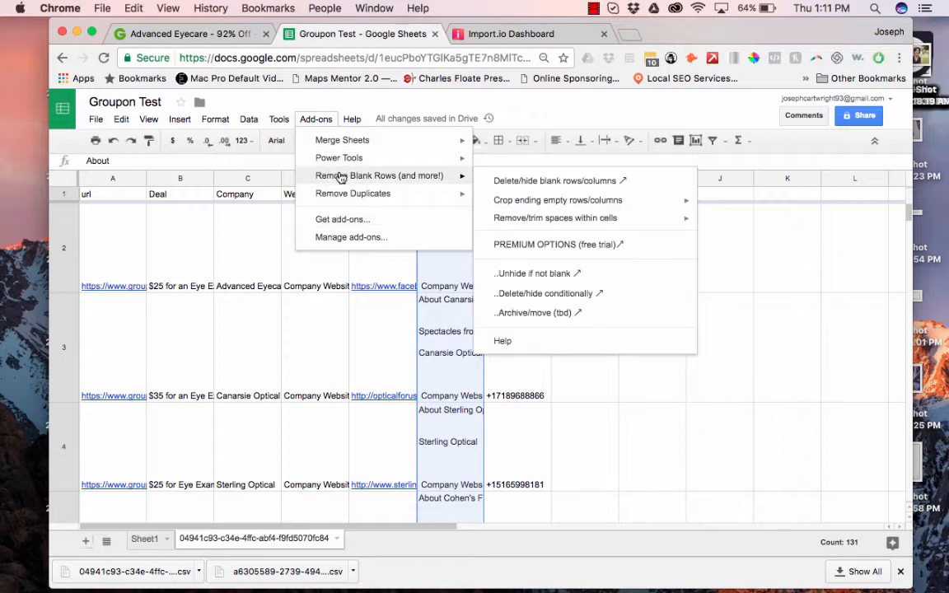
pyautogui.moveTo(343, 192)
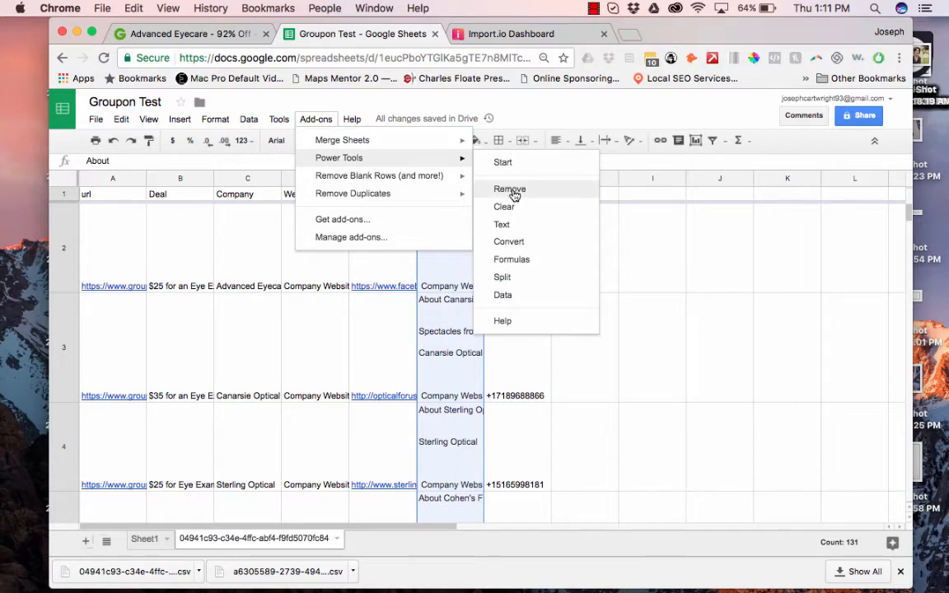
pyautogui.click(510, 190)
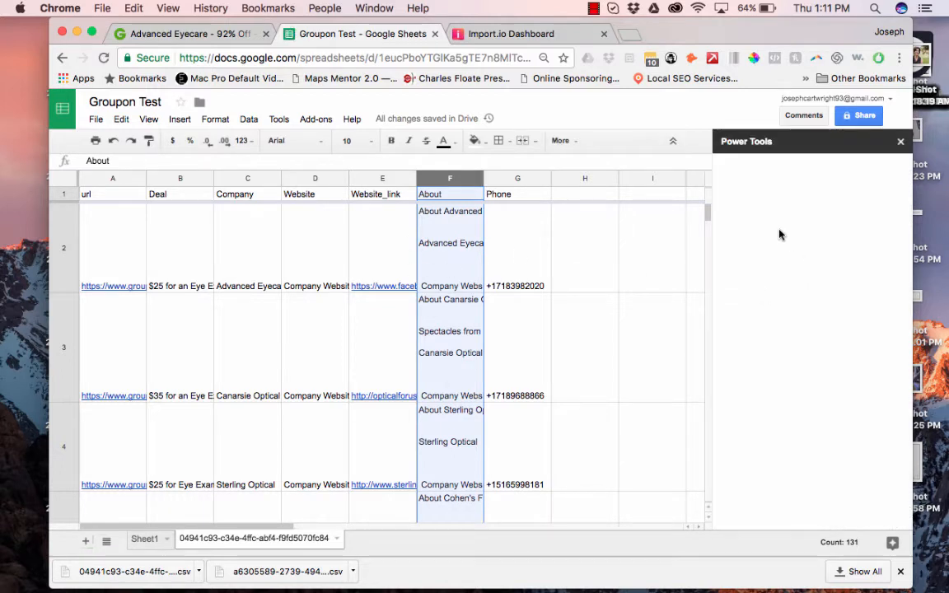
pyautogui.click(740, 221)
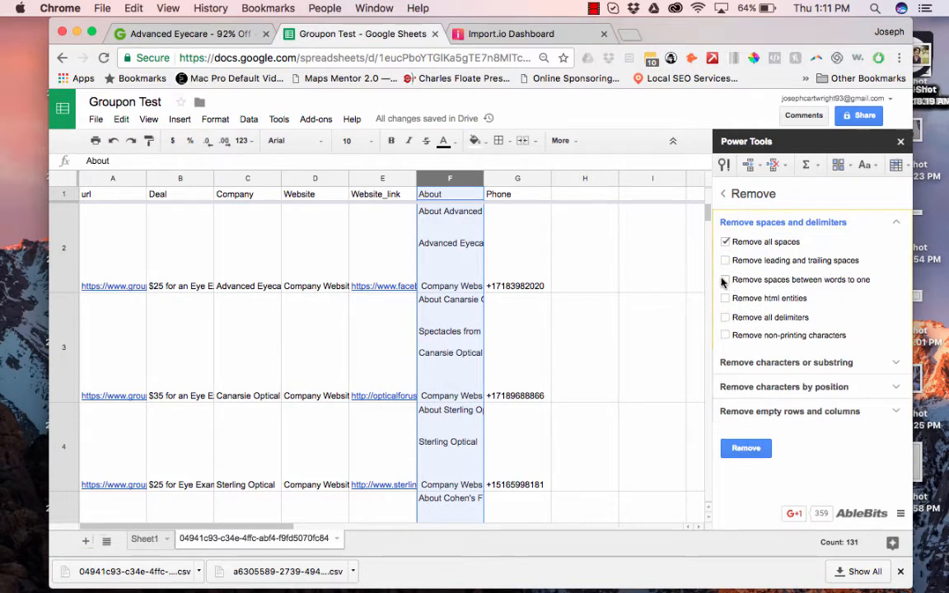
pyautogui.click(726, 280)
pyautogui.click(729, 447)
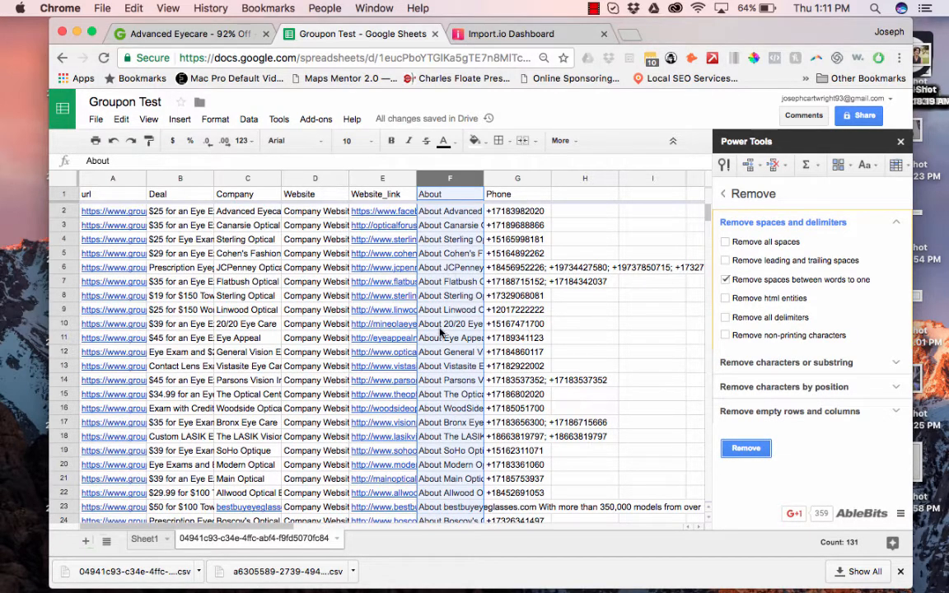
# Check the cleaned About descriptions in cells F2 through F9.
pyautogui.click(445, 214)
pyautogui.press('Down')
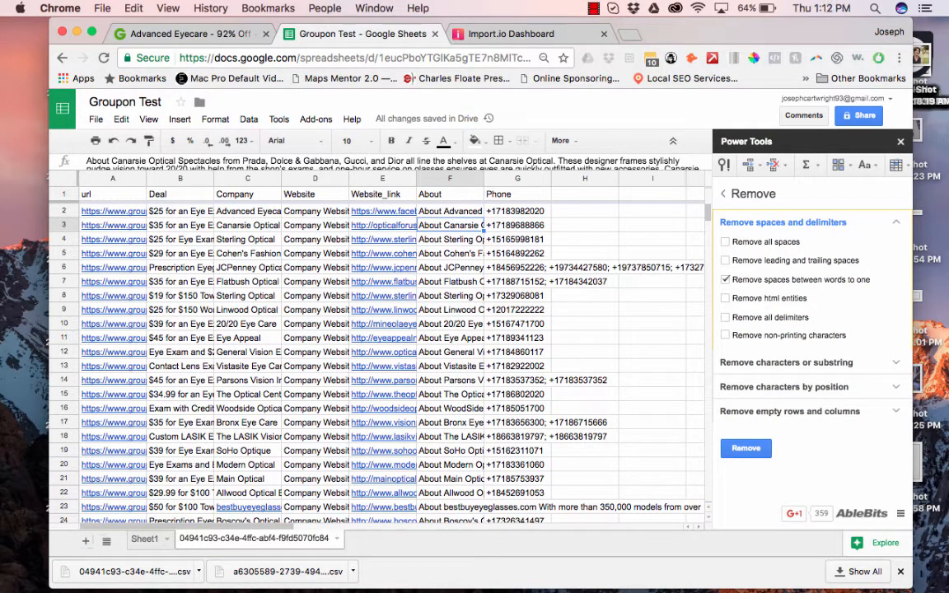
pyautogui.press('Down')
pyautogui.press('Down')
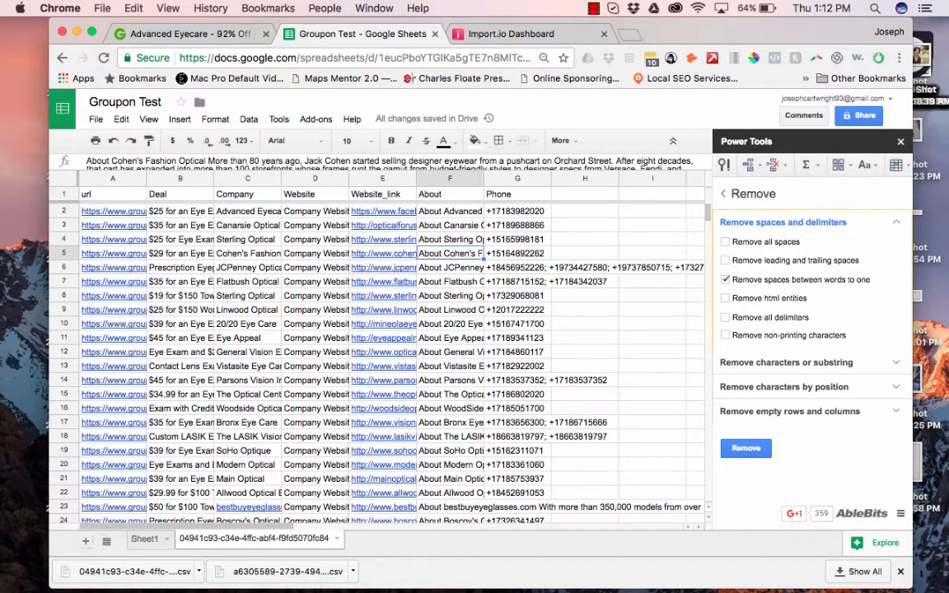
pyautogui.press('Down')
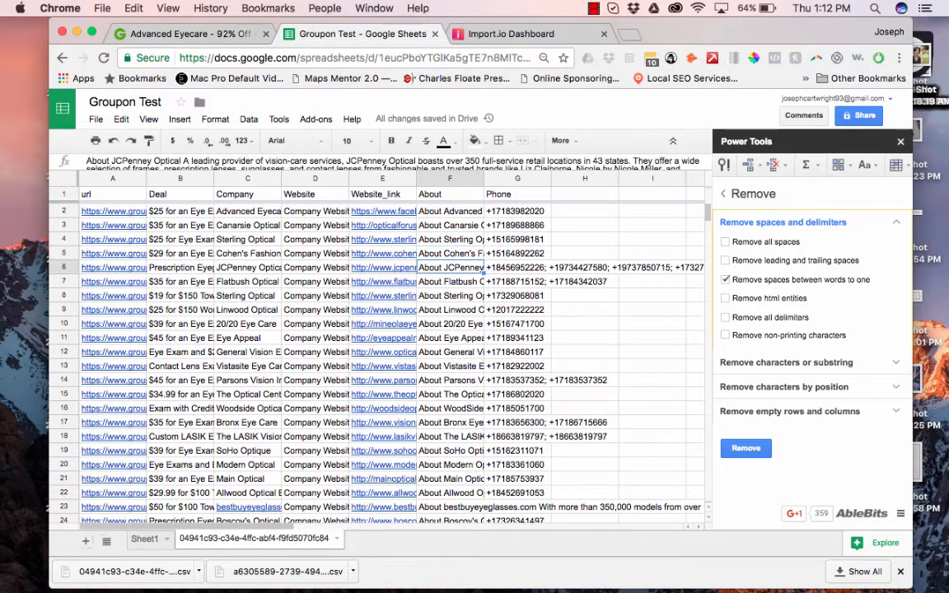
pyautogui.press('Down')
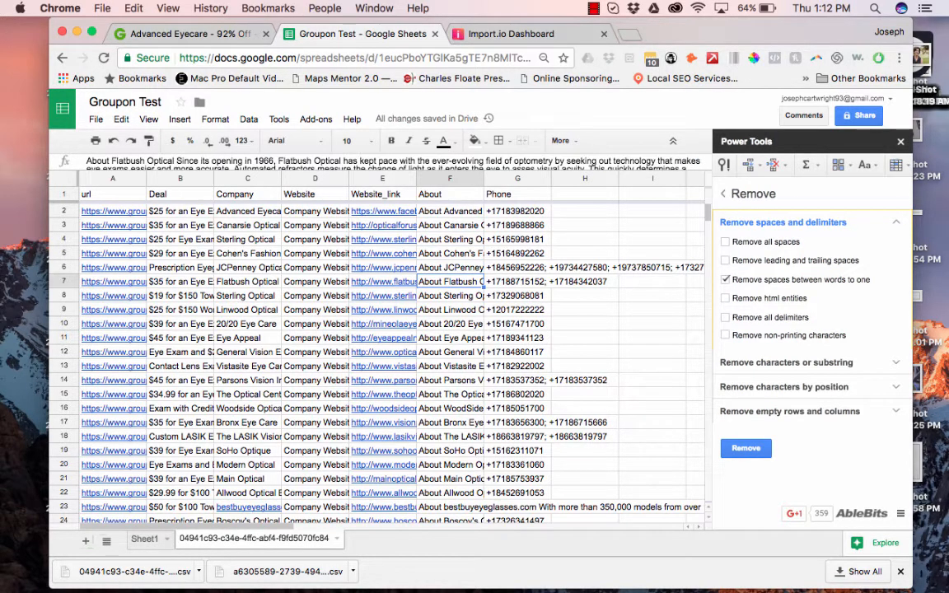
pyautogui.press('Down')
pyautogui.press('Down')
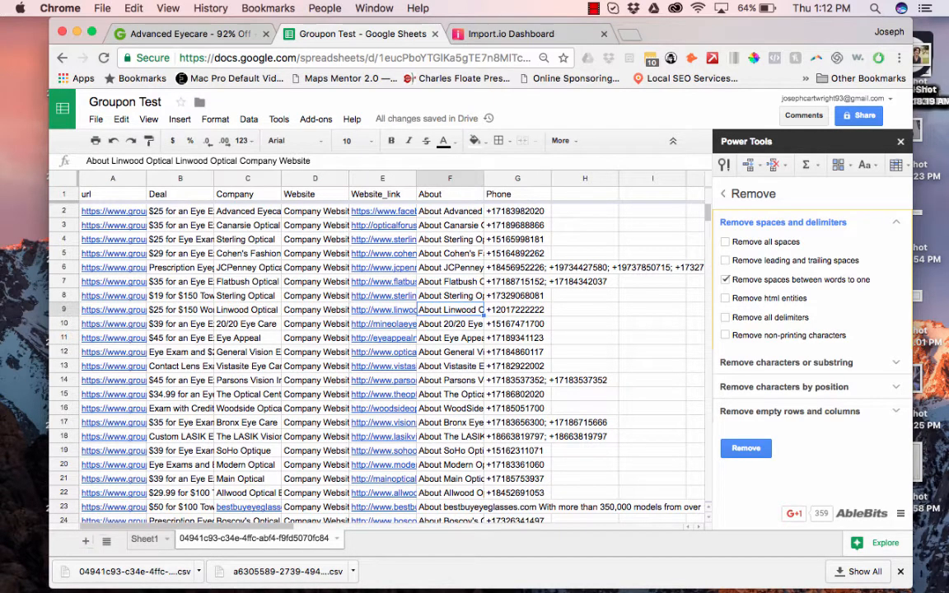
pyautogui.press('Down')
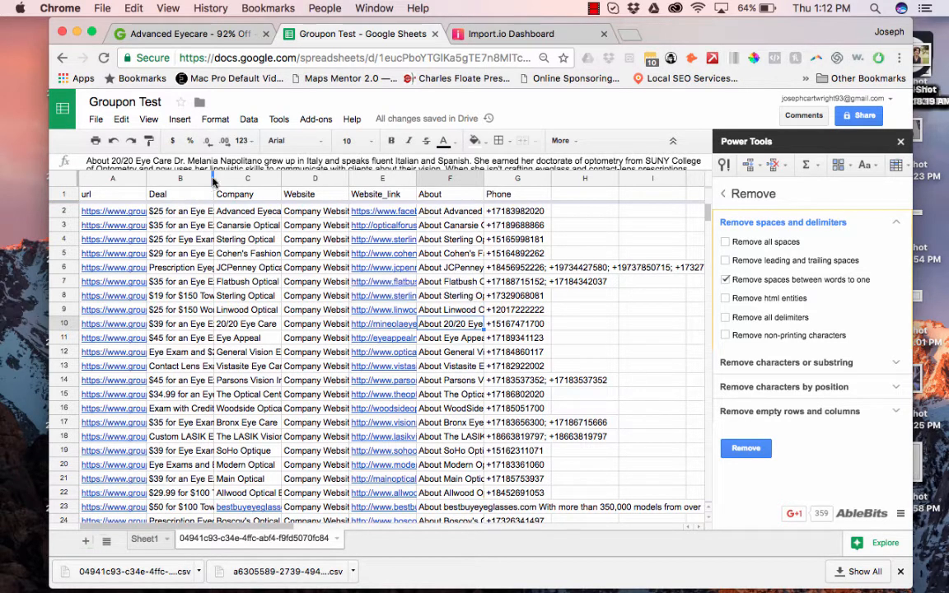
# Widen column B, then use Power Tools Remove by position to delete everything after 'at' in Deal.
pyautogui.moveTo(213, 178); pyautogui.dragTo(298, 178)
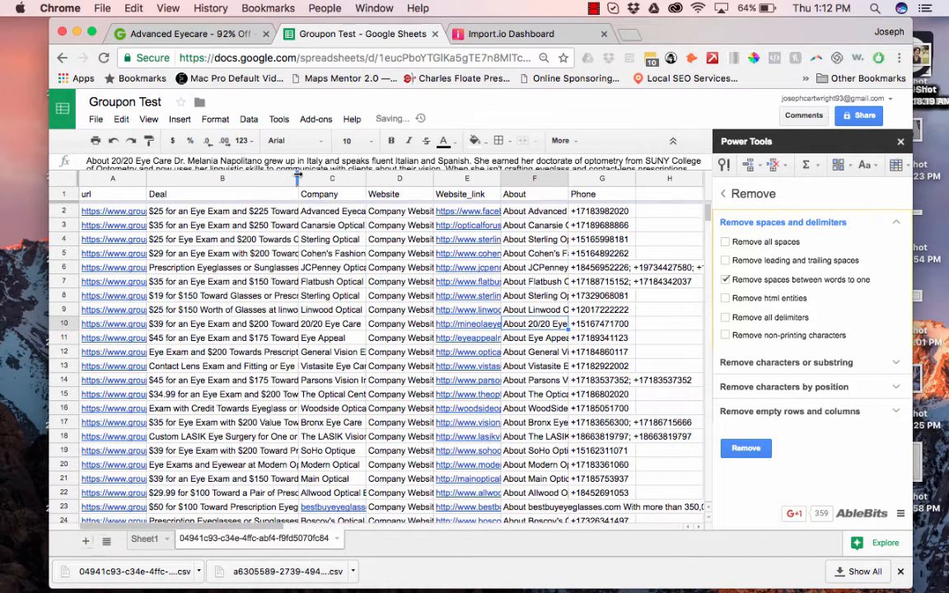
pyautogui.click(216, 211)
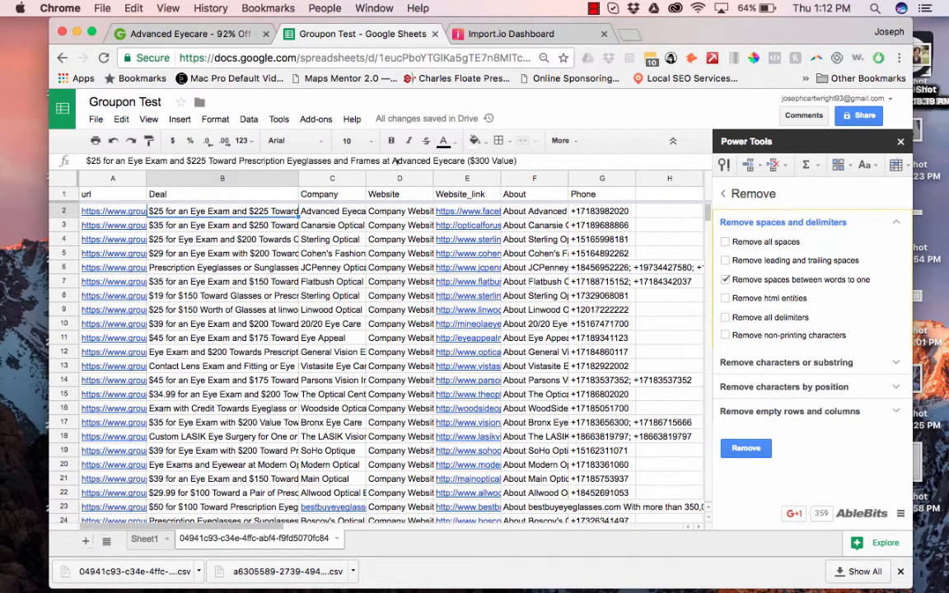
pyautogui.click(203, 178)
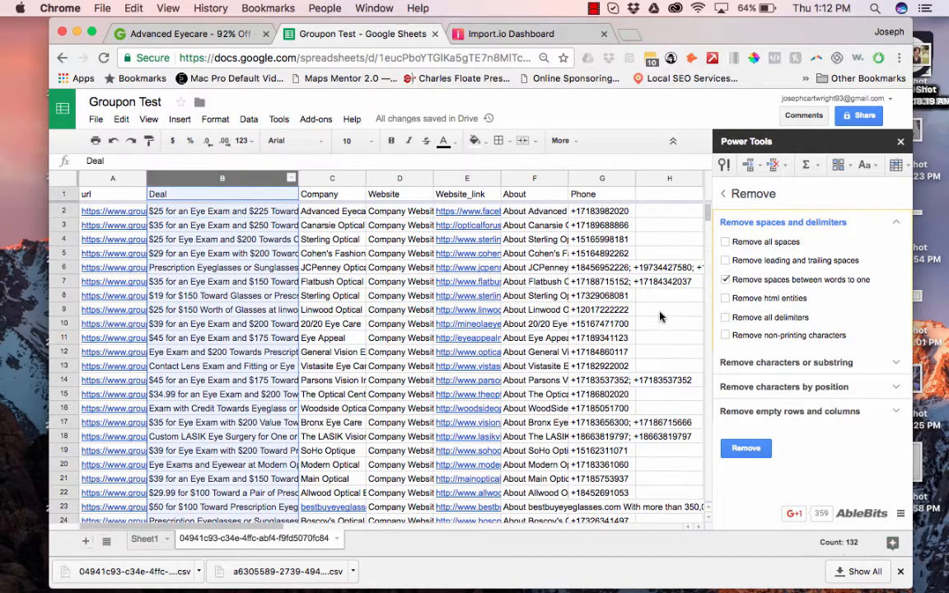
pyautogui.click(786, 388)
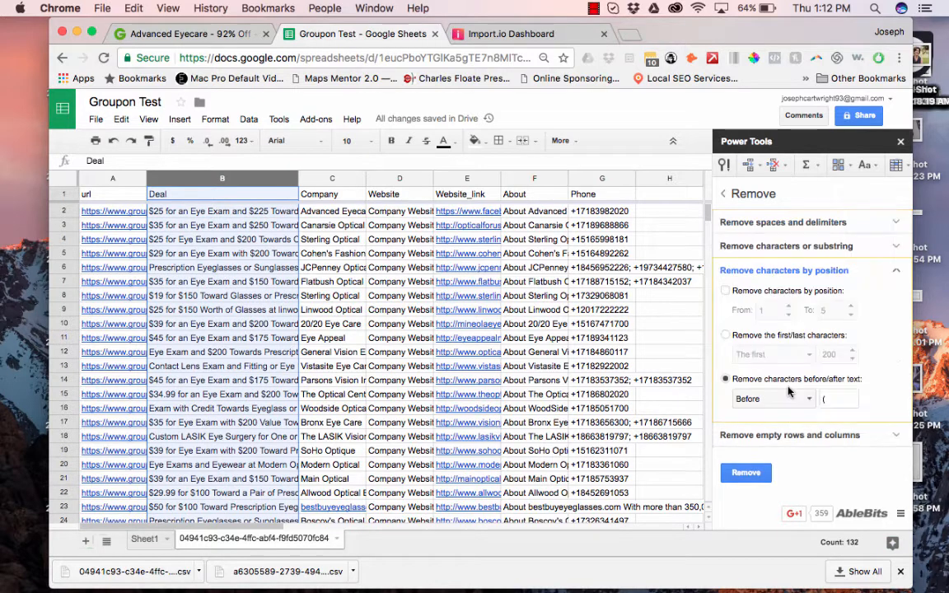
pyautogui.click(833, 396)
pyautogui.write('at')
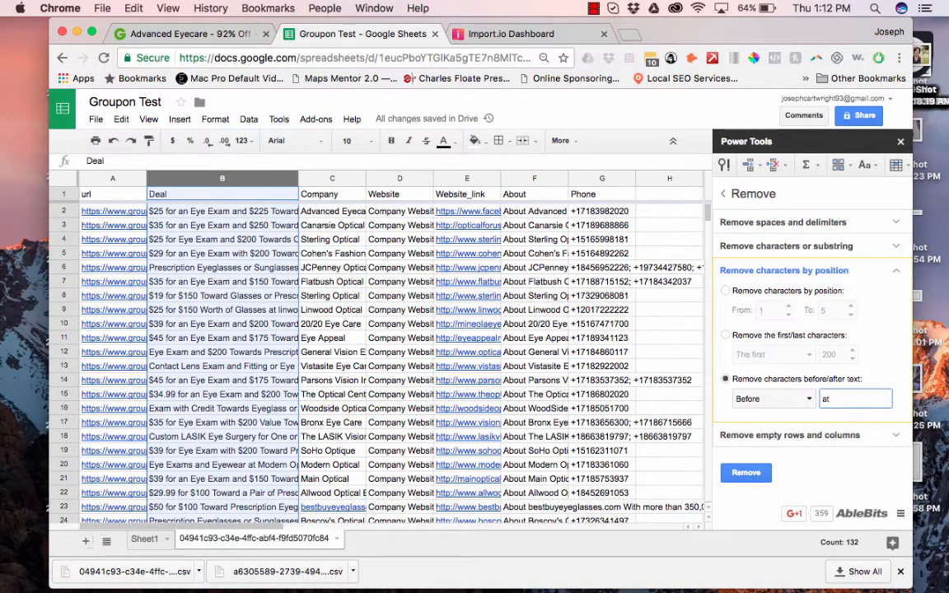
pyautogui.click(773, 399)
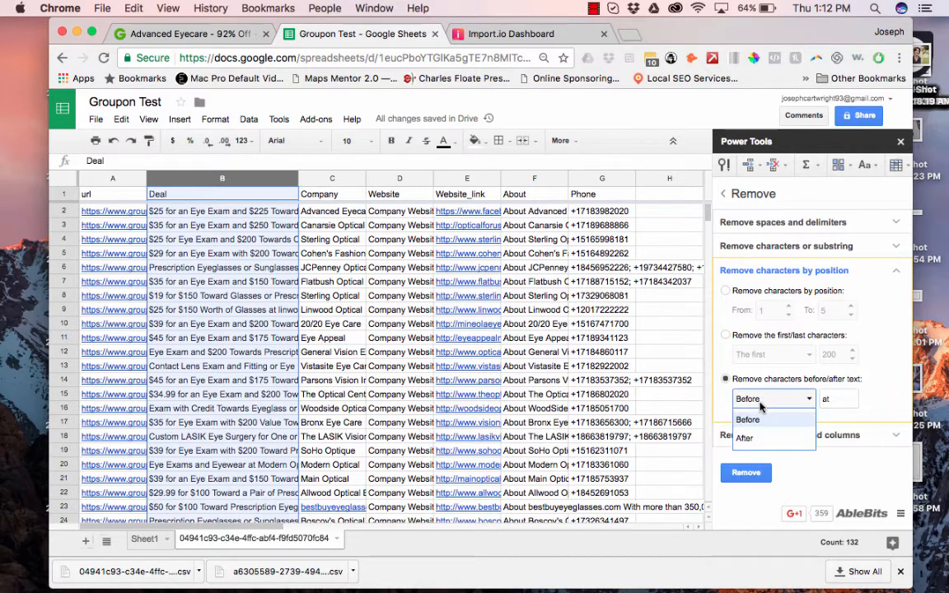
pyautogui.click(746, 417)
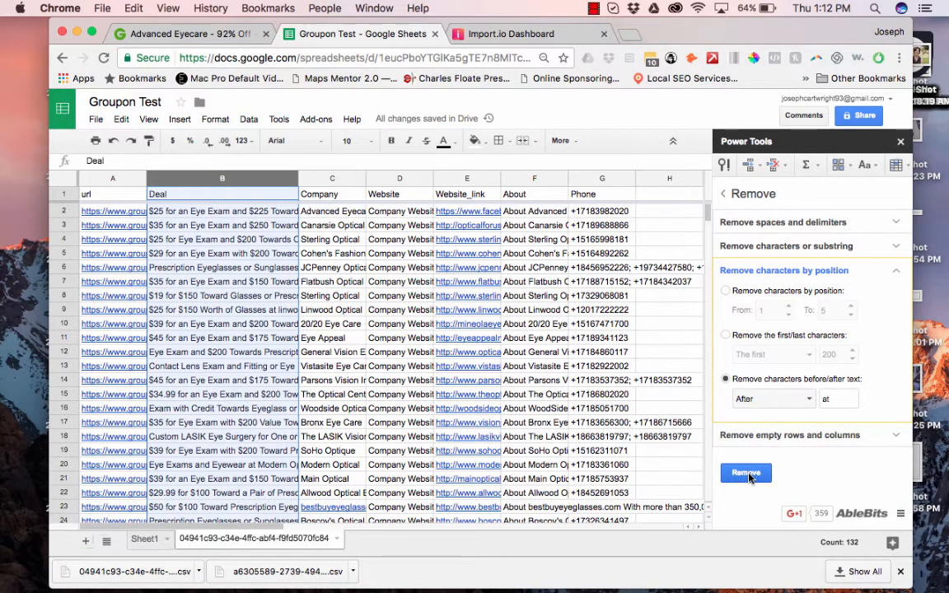
pyautogui.click(748, 476)
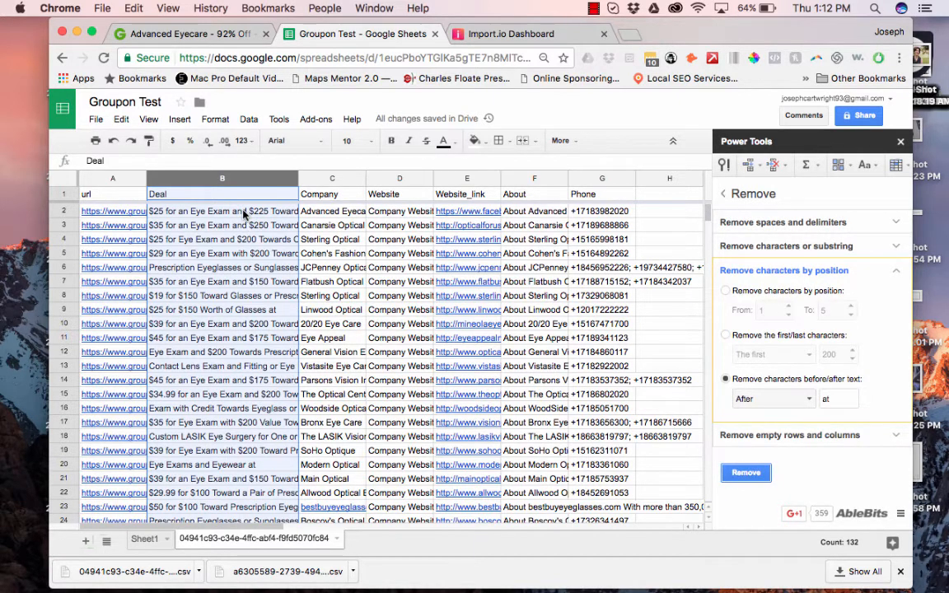
# Replace every 'at' with nothing, then trim Deal text after '(' with Power Tools.
pyautogui.click(121, 119)
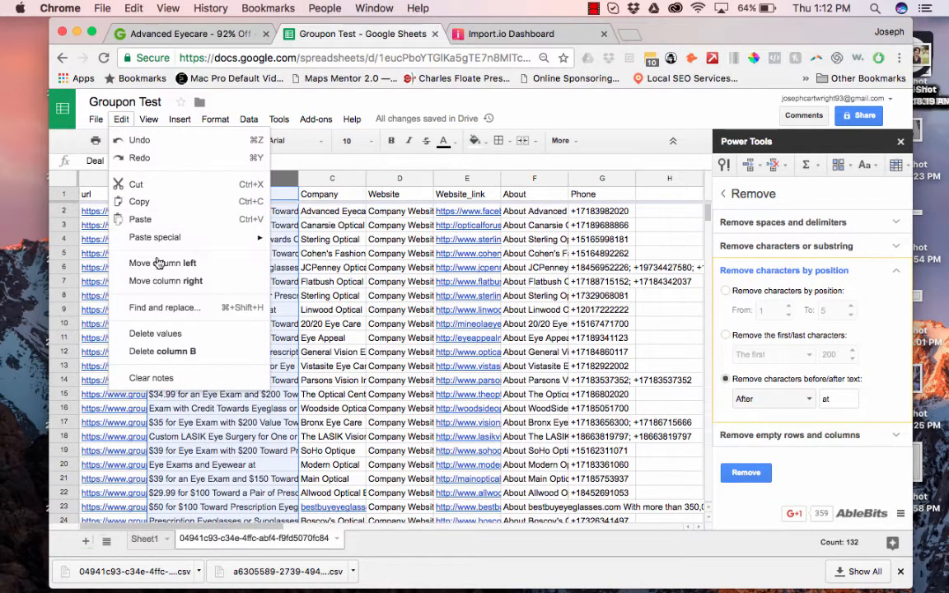
pyautogui.click(160, 311)
pyautogui.write('at')
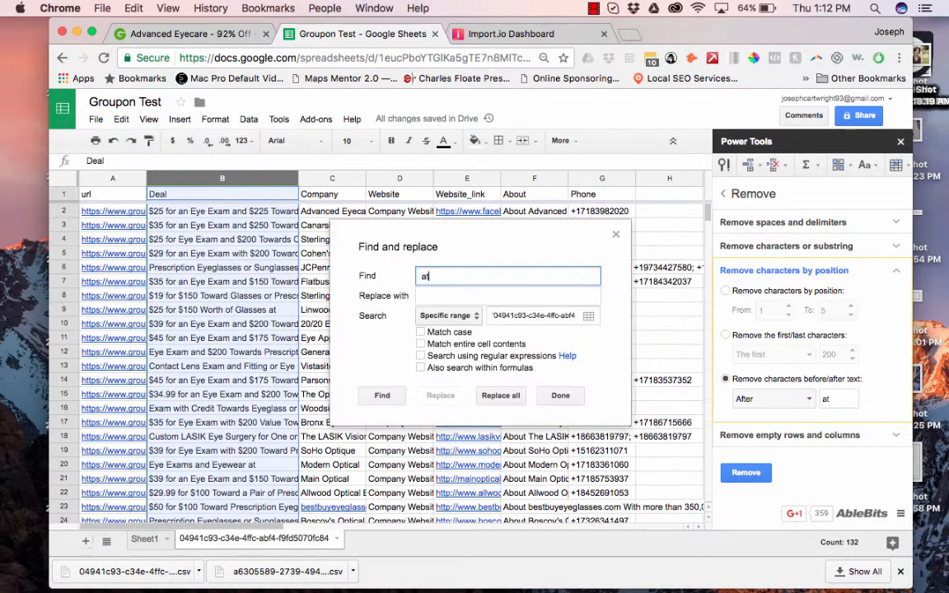
pyautogui.click(503, 394)
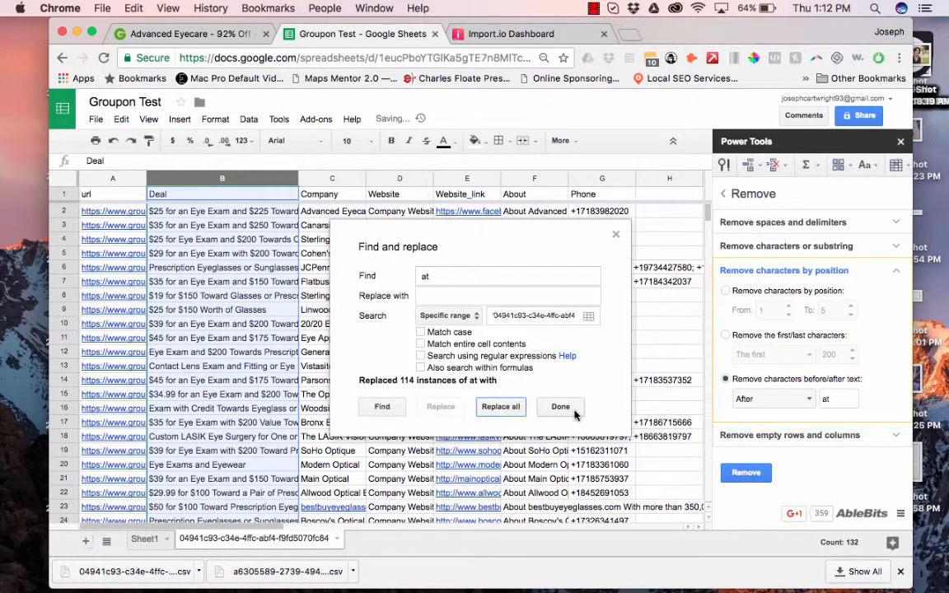
pyautogui.click(572, 410)
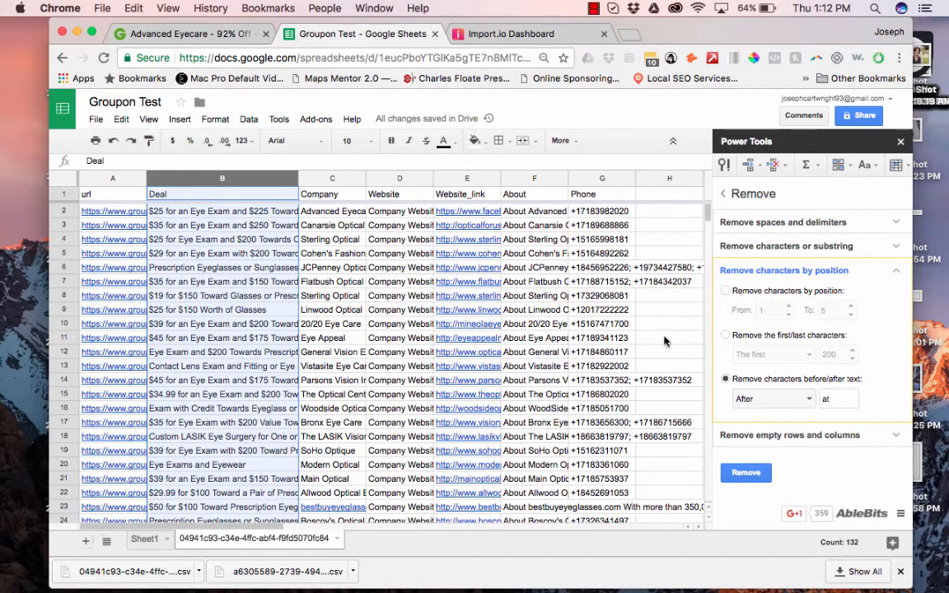
pyautogui.click(835, 397)
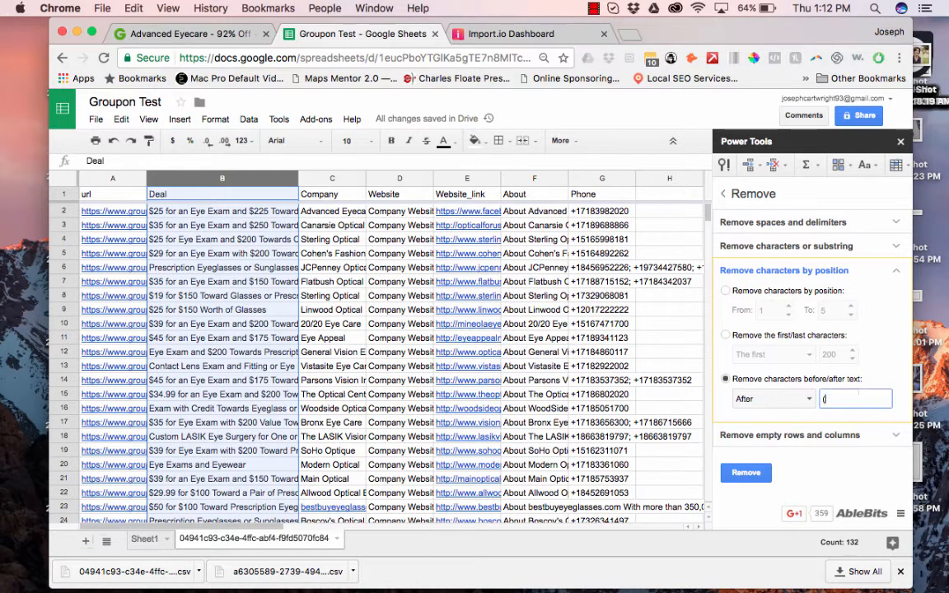
pyautogui.click(745, 474)
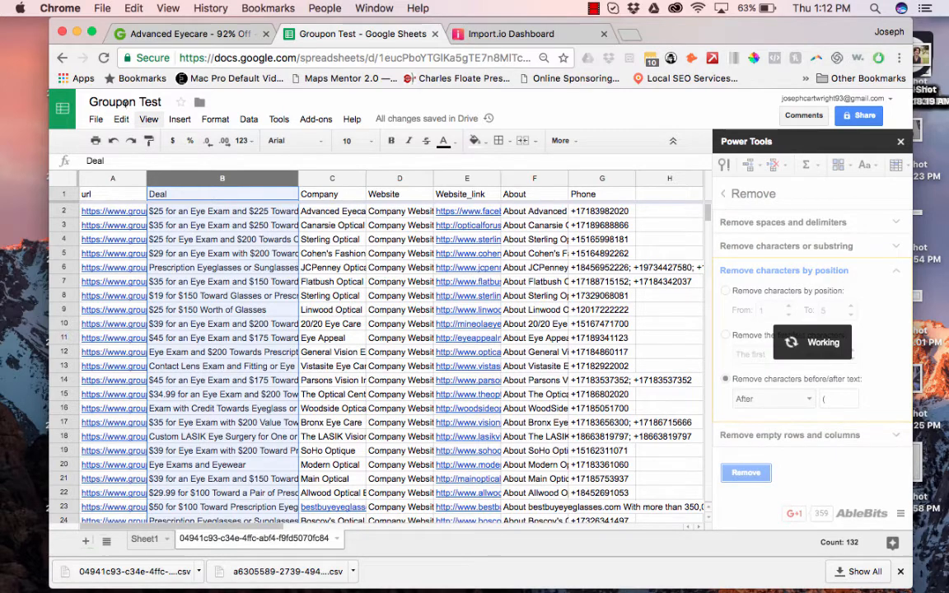
# Replace every '(' with nothing and check the cleaned deal text in B28.
pyautogui.click(121, 119)
pyautogui.click(156, 306)
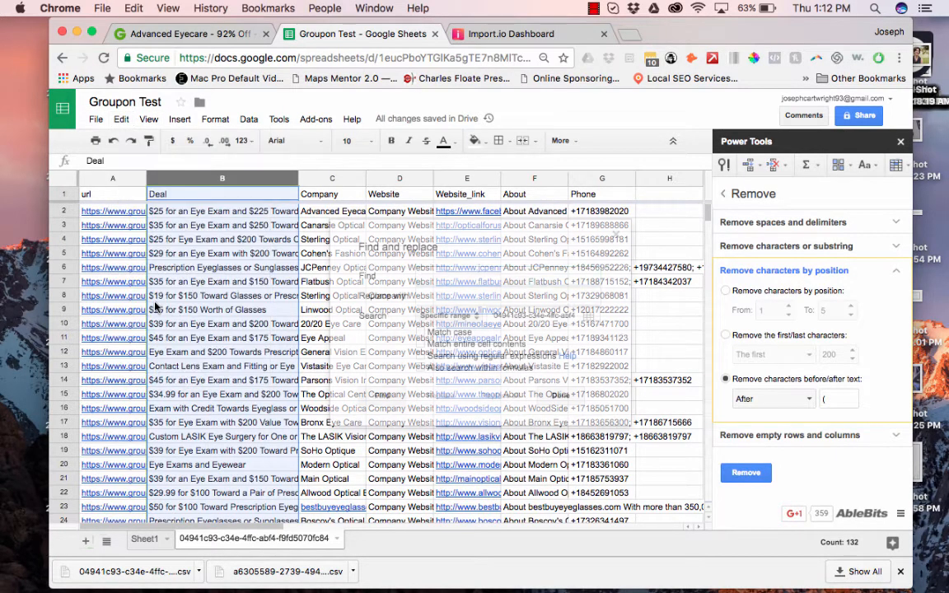
pyautogui.write('(')
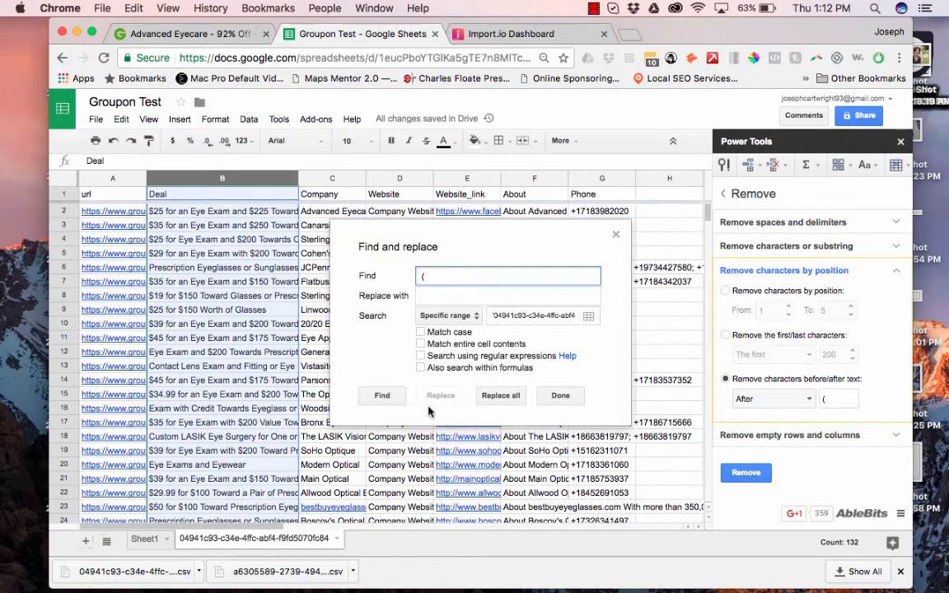
pyautogui.click(500, 397)
pyautogui.click(559, 407)
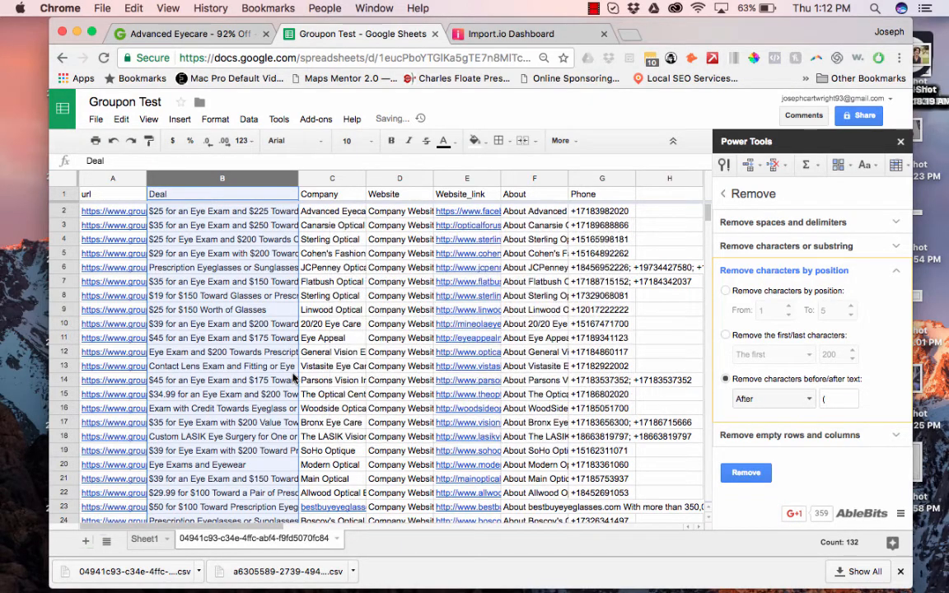
pyautogui.scroll(-2, 188, 382)
pyautogui.click(219, 495)
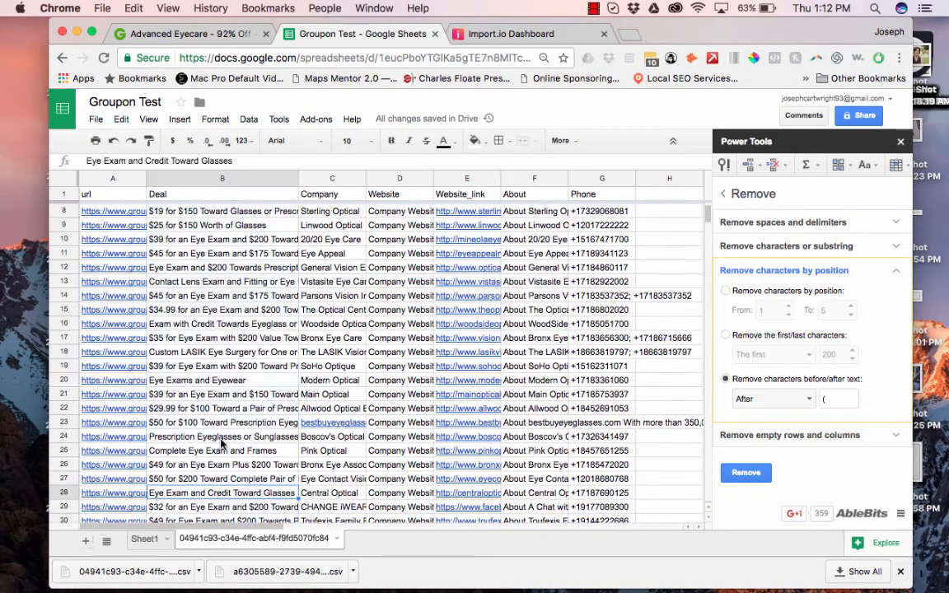
# Widen the Deal column and read the full deal titles in rows 42, 44 and 78.
pyautogui.scroll(-5, 220, 470)
pyautogui.click(219, 426)
pyautogui.scroll(-1, 219, 428)
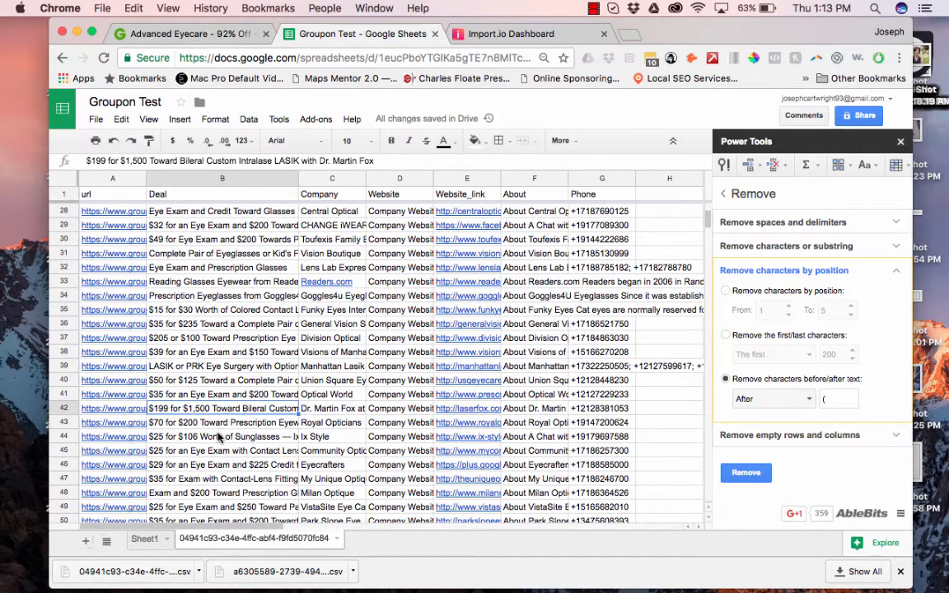
pyautogui.click(220, 437)
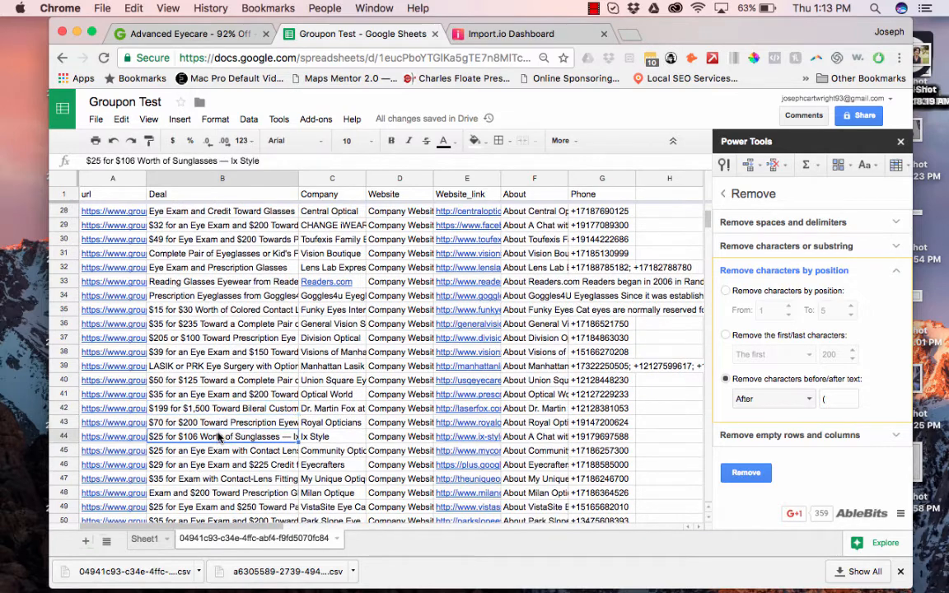
pyautogui.click(221, 178)
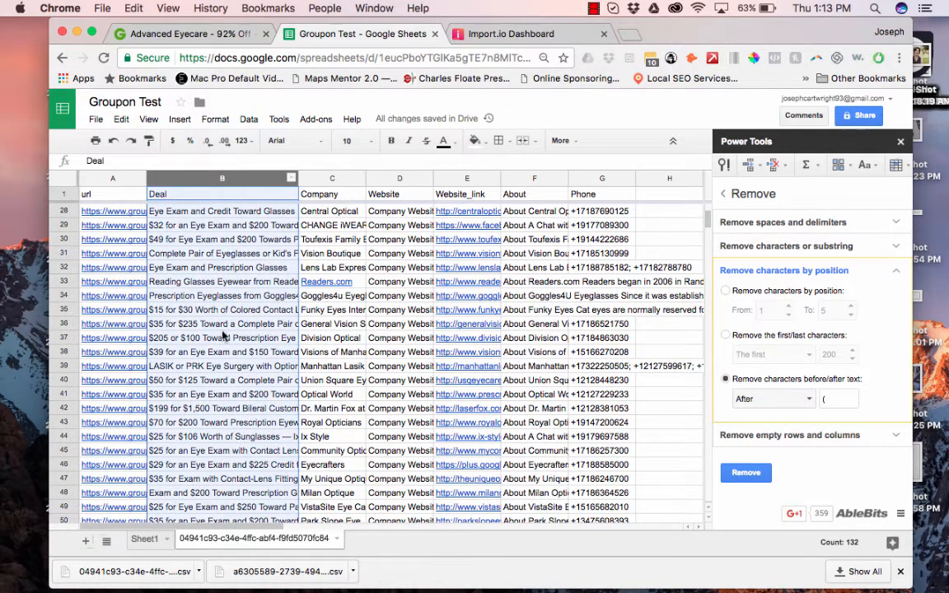
pyautogui.click(231, 443)
pyautogui.scroll(-6, 231, 445)
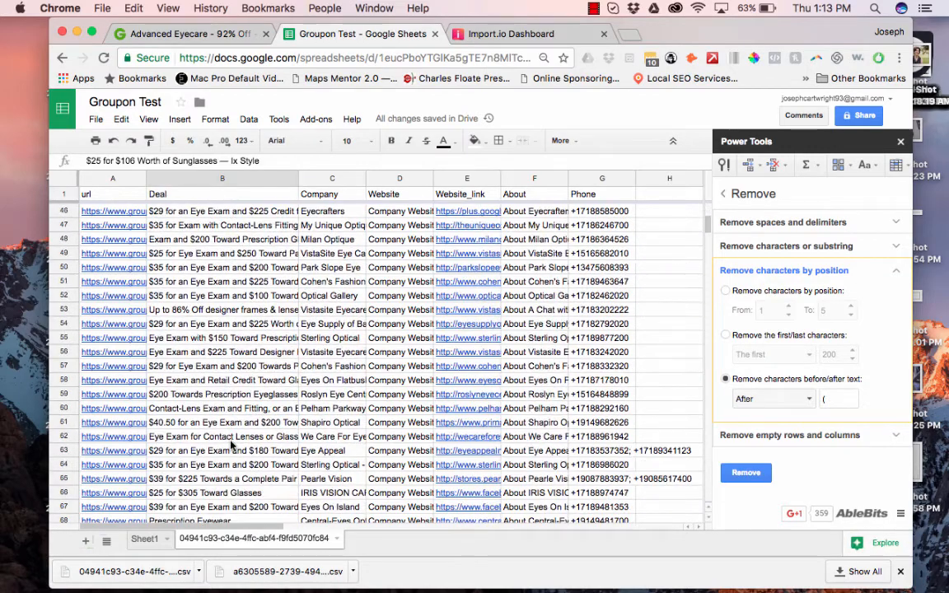
pyautogui.moveTo(299, 178); pyautogui.dragTo(425, 178)
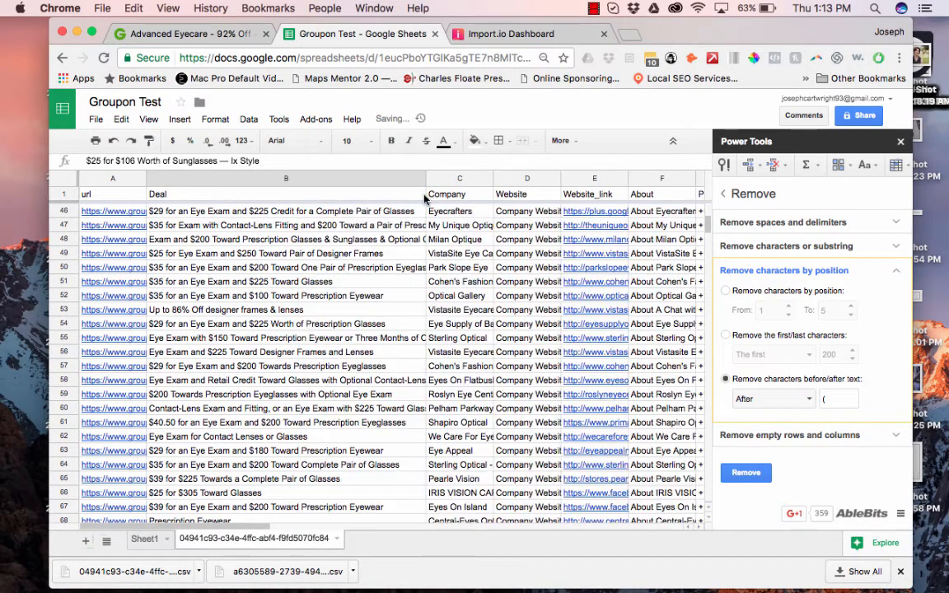
pyautogui.scroll(-6, 288, 371)
pyautogui.scroll(-1, 289, 371)
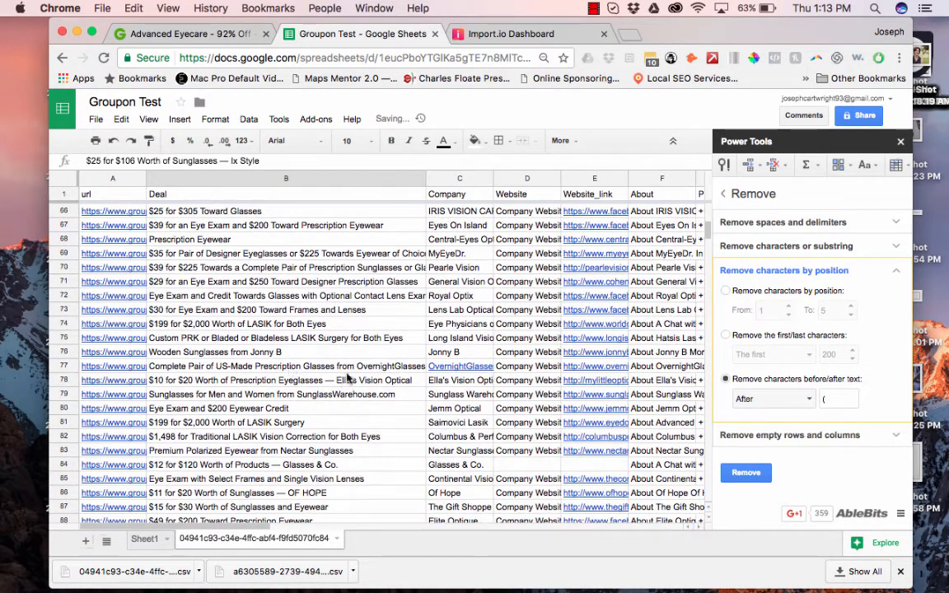
pyautogui.click(328, 381)
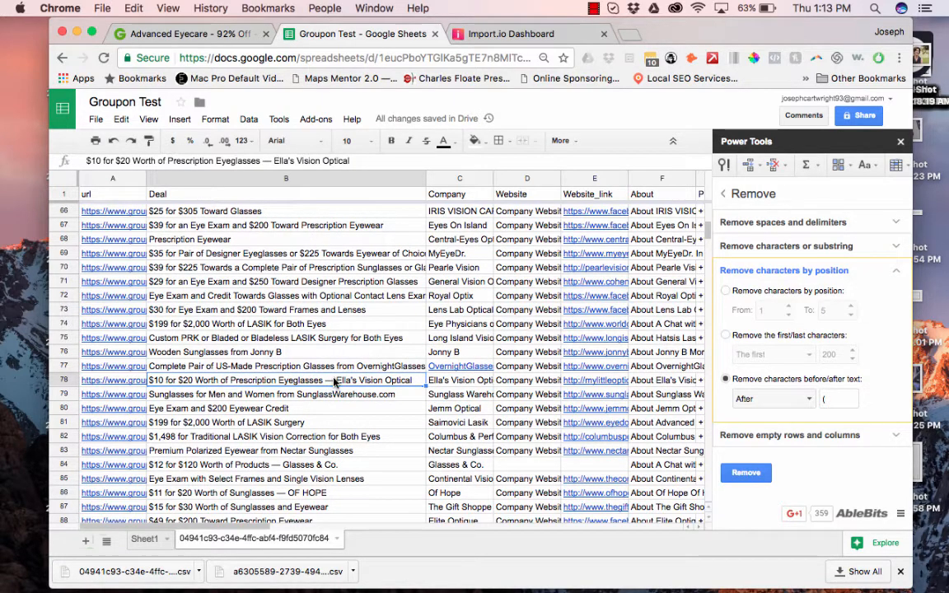
pyautogui.doubleClick(327, 376)
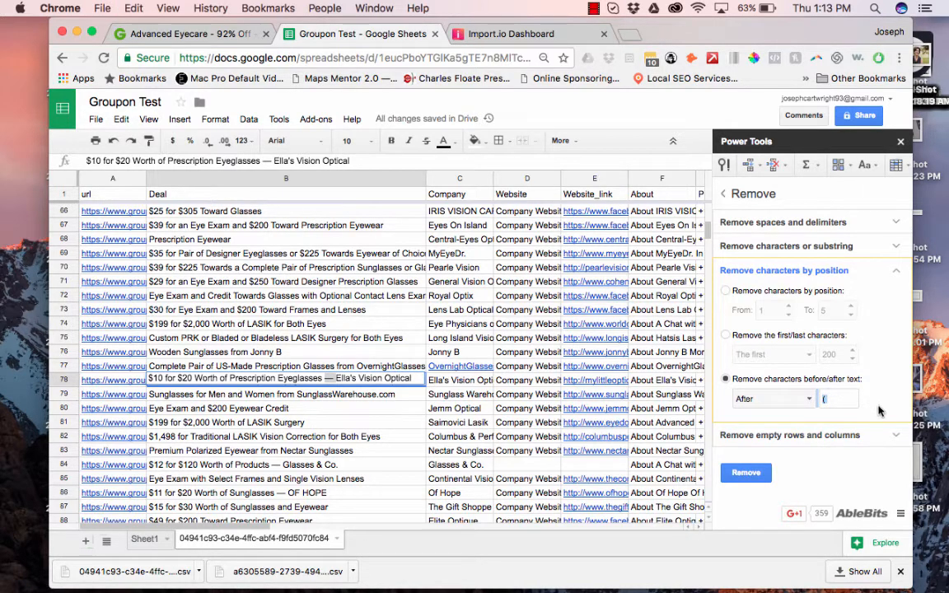
# Use Power Tools Remove to strip everything after '—' in the Deal column (B).
pyautogui.click(836, 396)
pyautogui.press('BackSpace')
pyautogui.write('—')
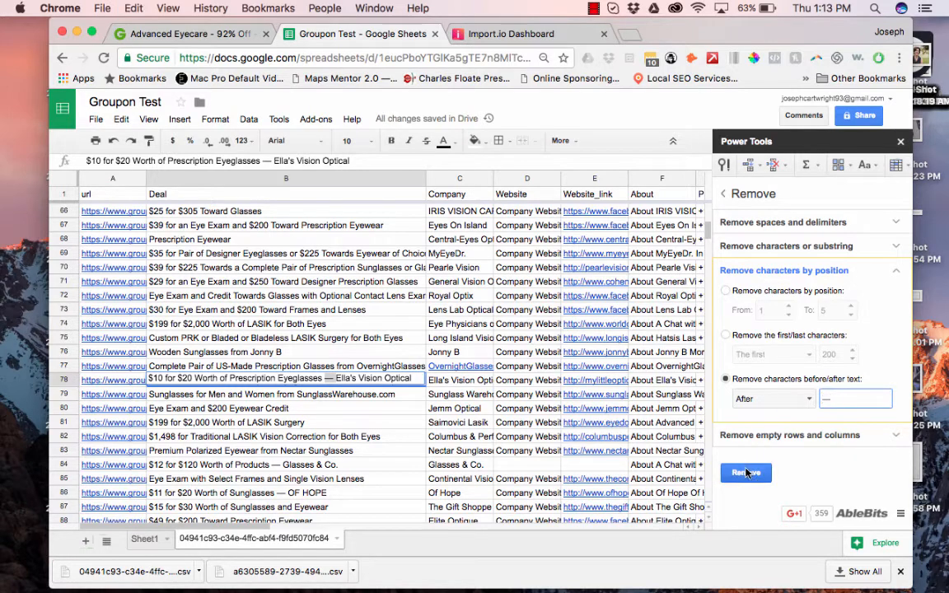
pyautogui.click(262, 177)
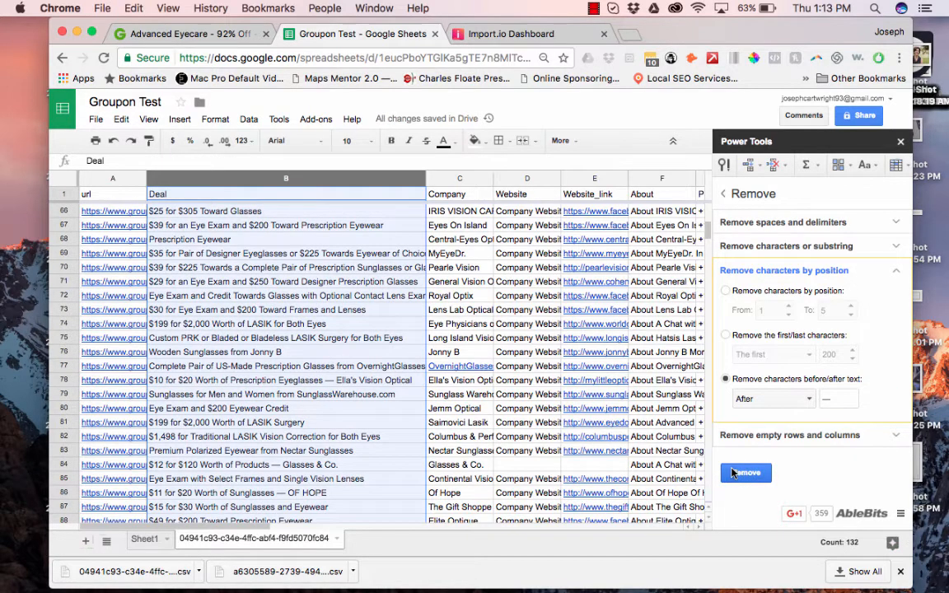
pyautogui.click(733, 473)
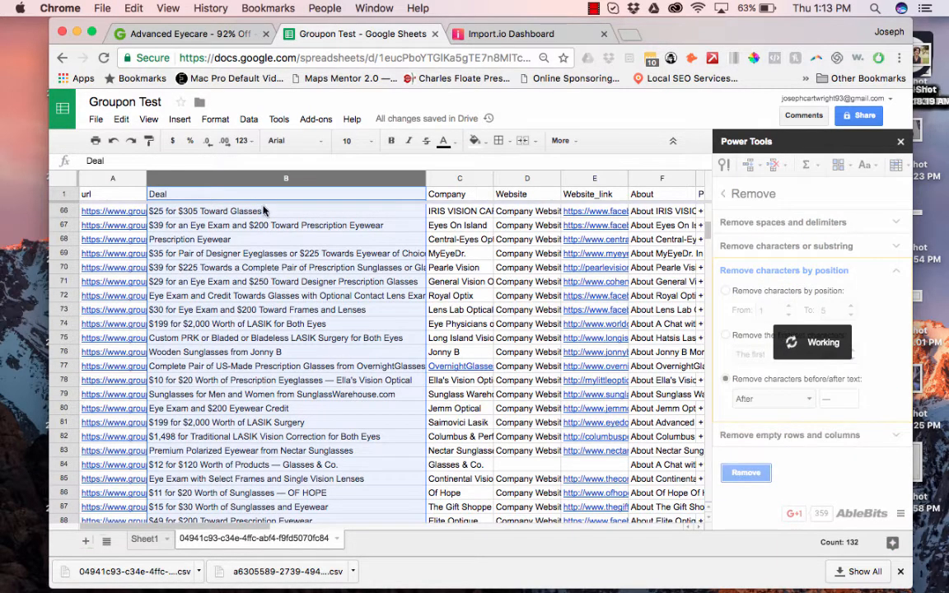
# Find and replace every leftover '—' with nothing, removing the 7 remaining dashes.
pyautogui.click(119, 120)
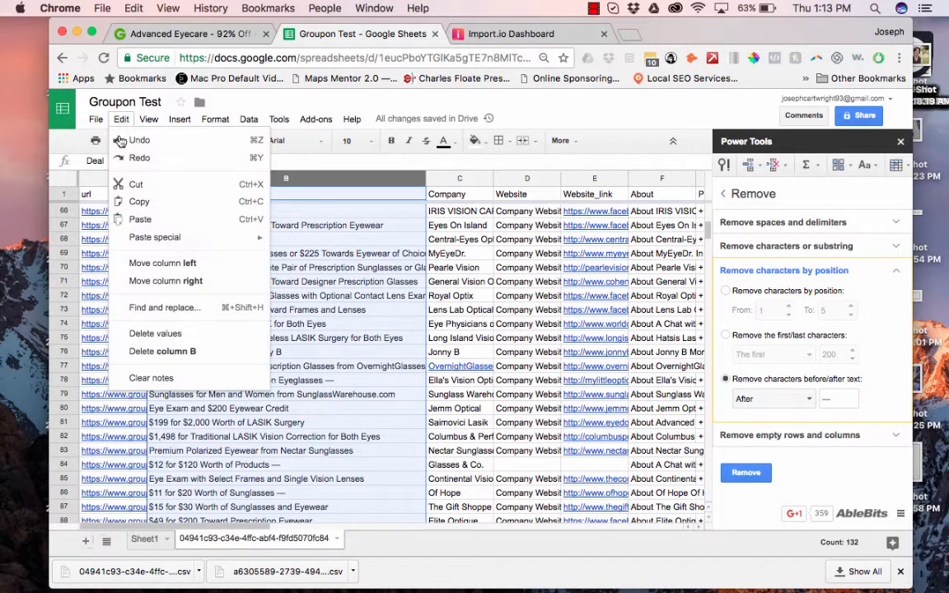
pyautogui.click(165, 309)
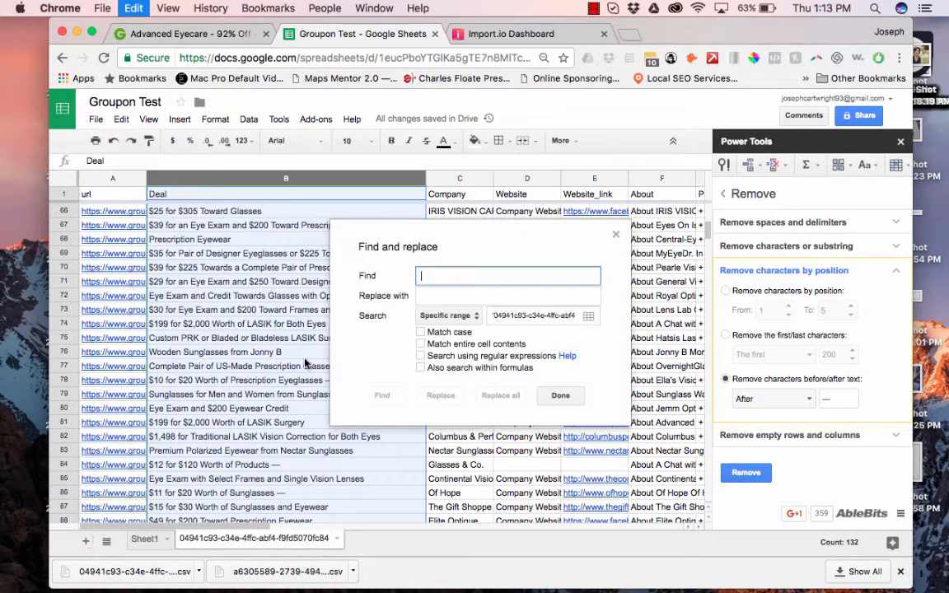
pyautogui.write('—')
pyautogui.click(500, 396)
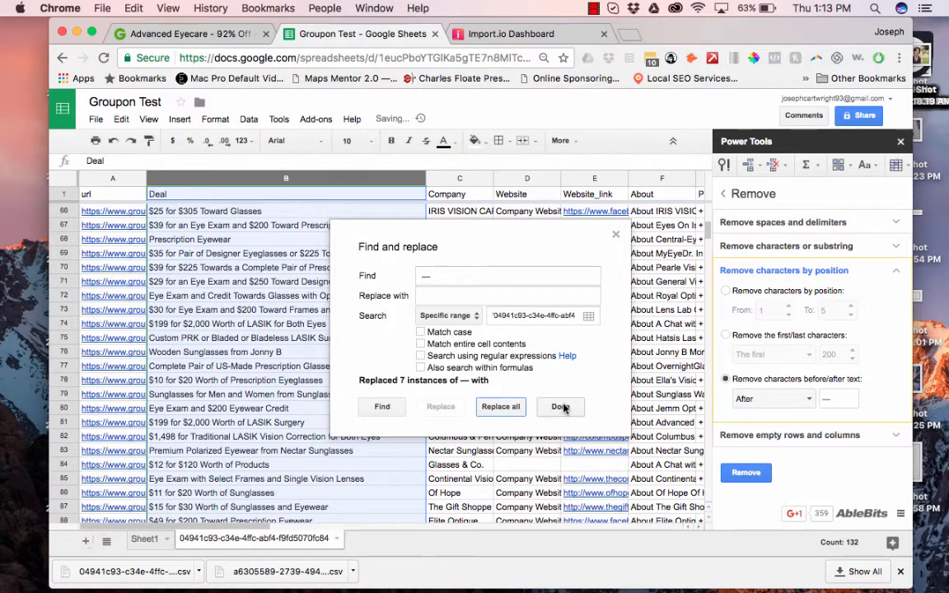
pyautogui.click(560, 407)
pyautogui.scroll(-8, 274, 425)
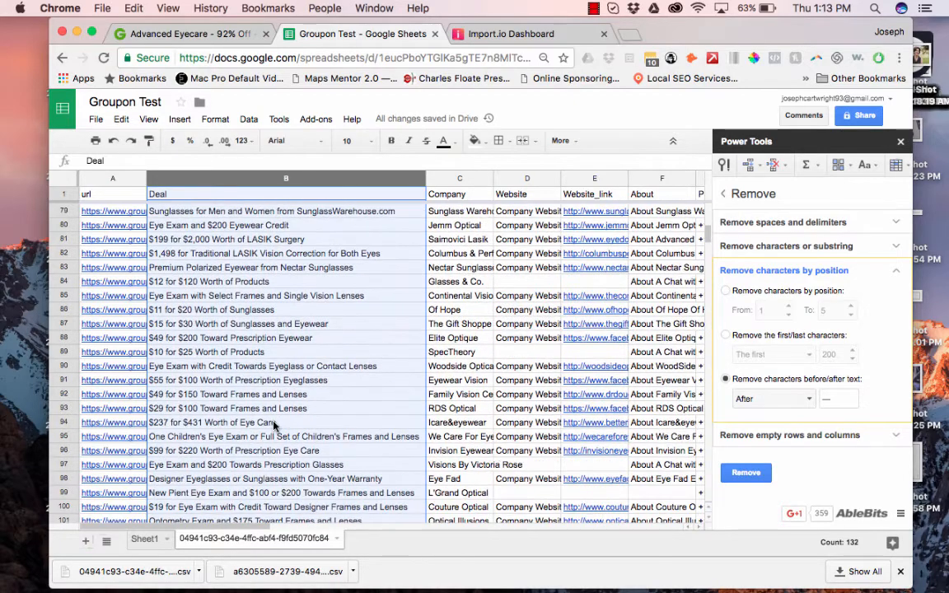
pyautogui.scroll(-8, 299, 459)
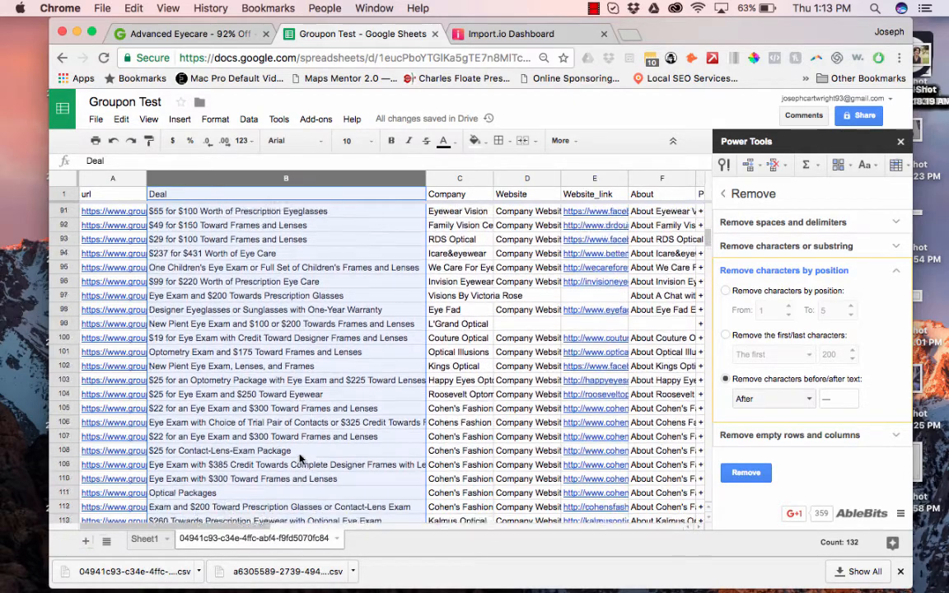
pyautogui.hscroll(2, 299, 459)
pyautogui.hscroll(-2, 299, 459)
pyautogui.scroll(-13, 299, 459)
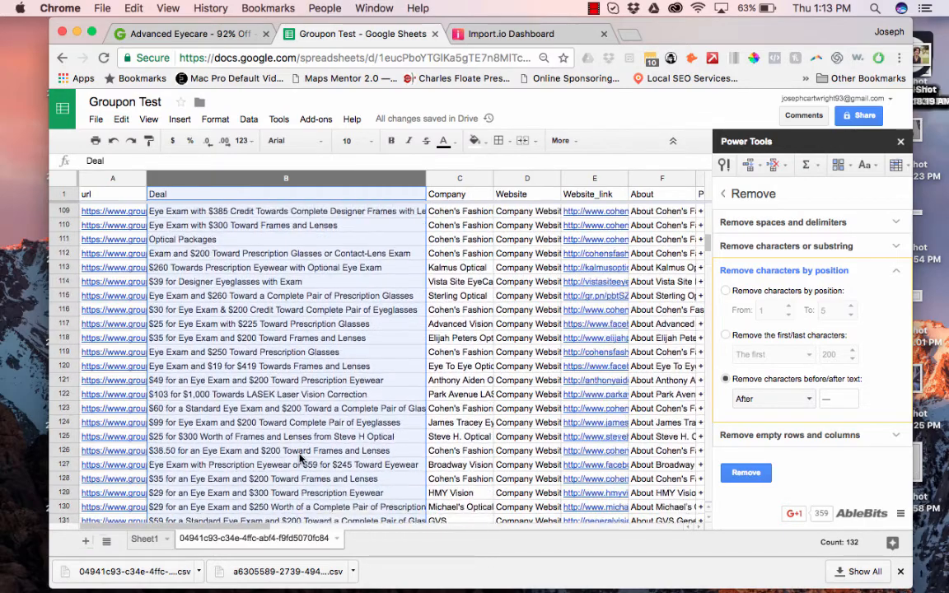
pyautogui.scroll(1, 292, 344)
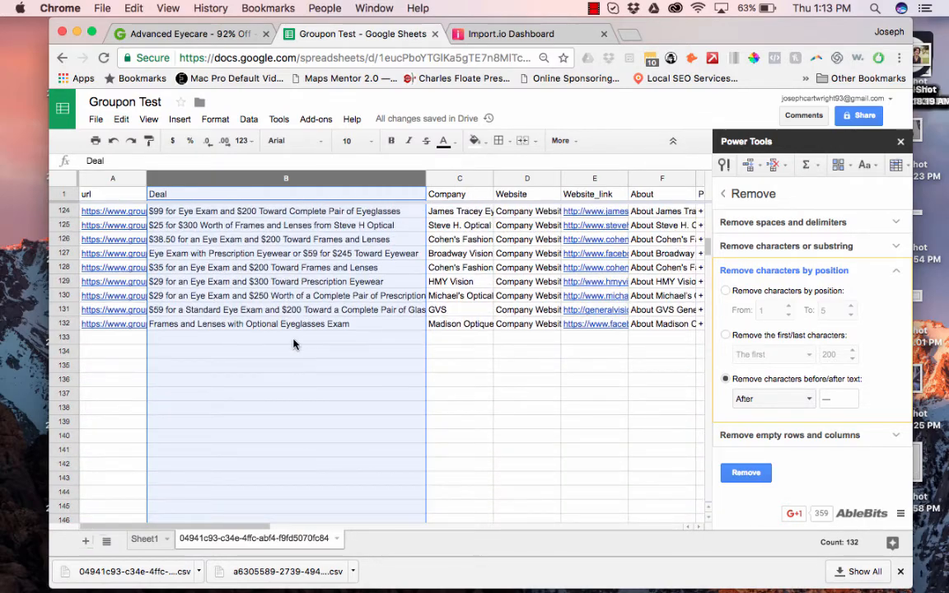
pyautogui.scroll(20, 318, 286)
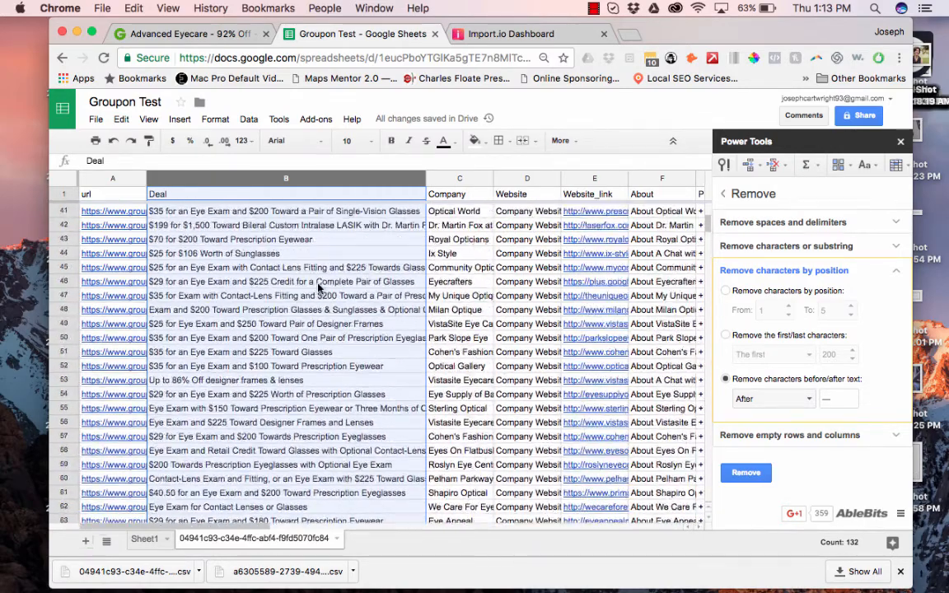
# Delete column D (Website) so Website_link, About and Phone shift left.
pyautogui.hscroll(2, 534, 365)
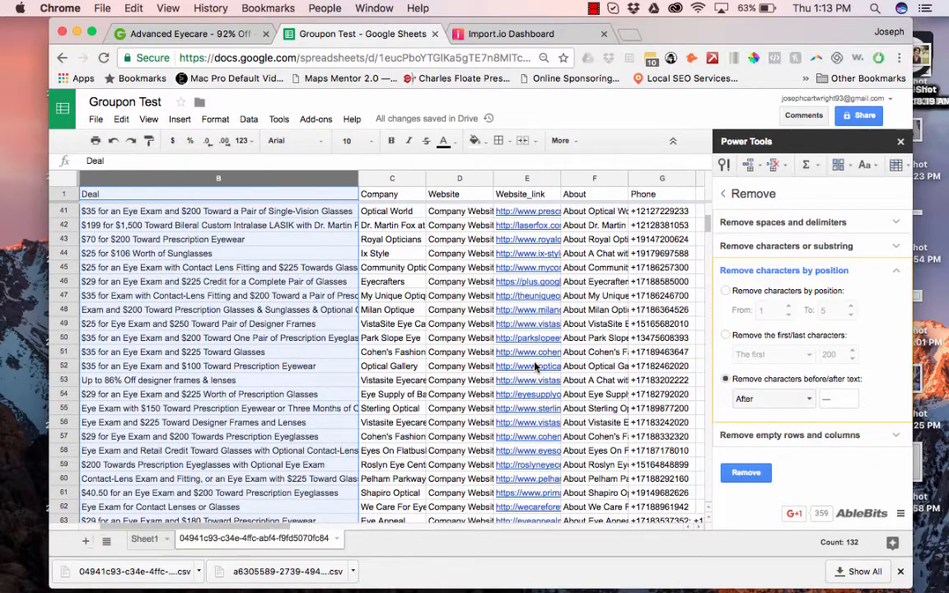
pyautogui.click(444, 180)
pyautogui.rightClick(445, 180)
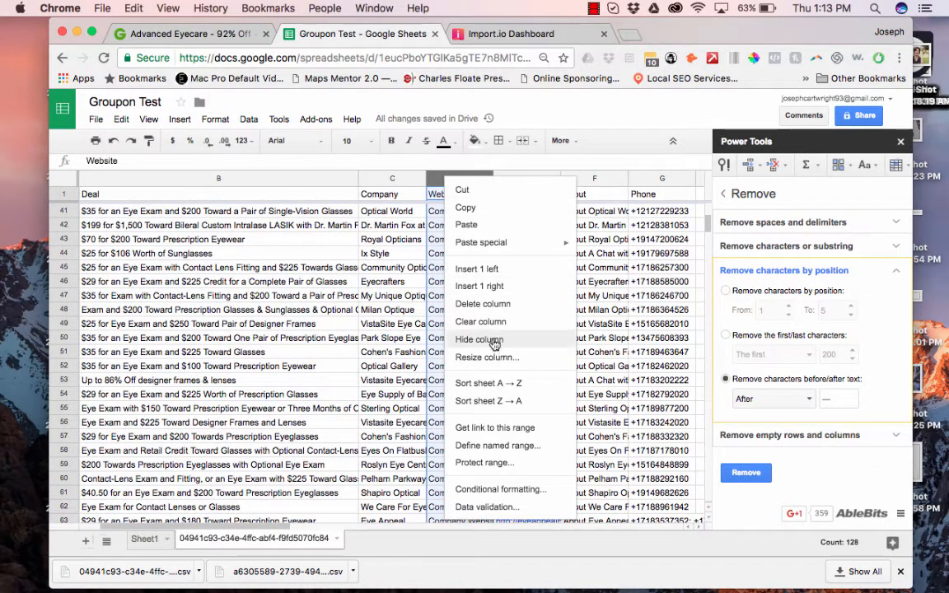
pyautogui.click(486, 304)
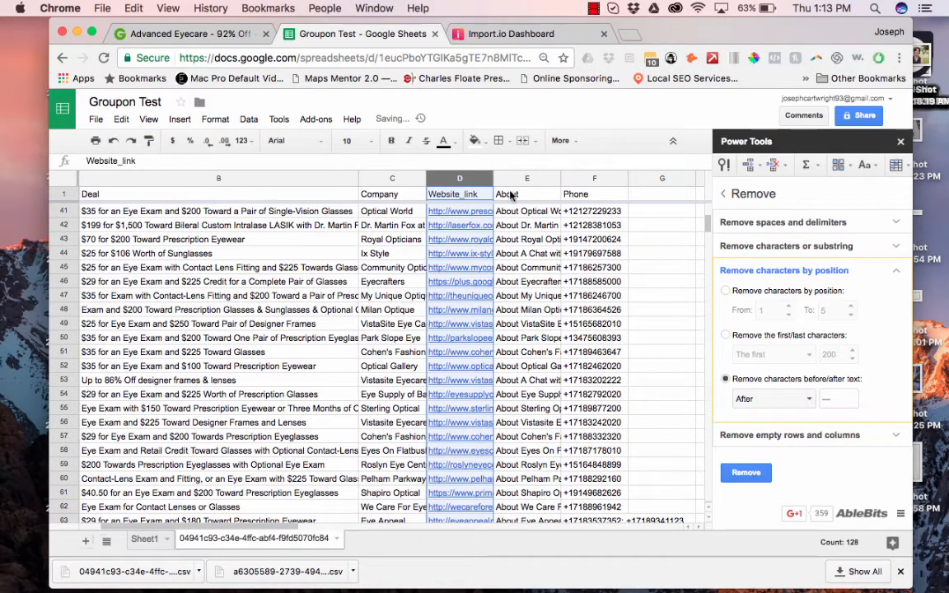
pyautogui.scroll(-3, 517, 382)
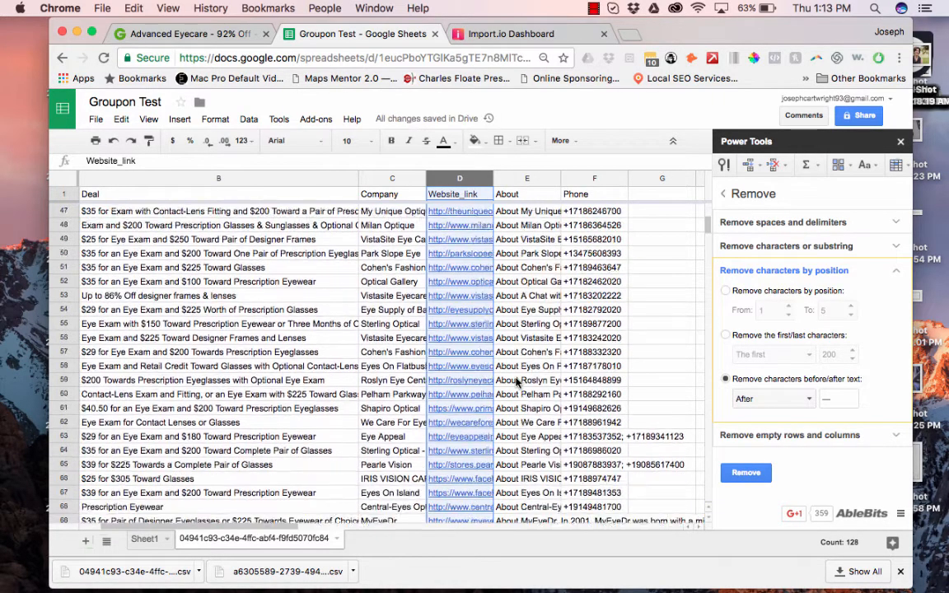
pyautogui.scroll(-5, 519, 435)
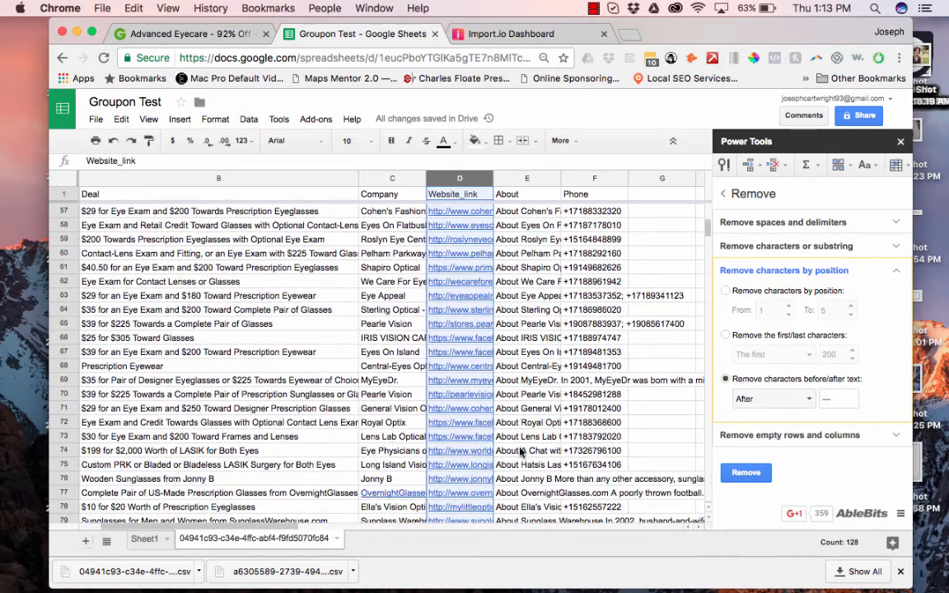
pyautogui.click(521, 452)
pyautogui.scroll(-3, 524, 457)
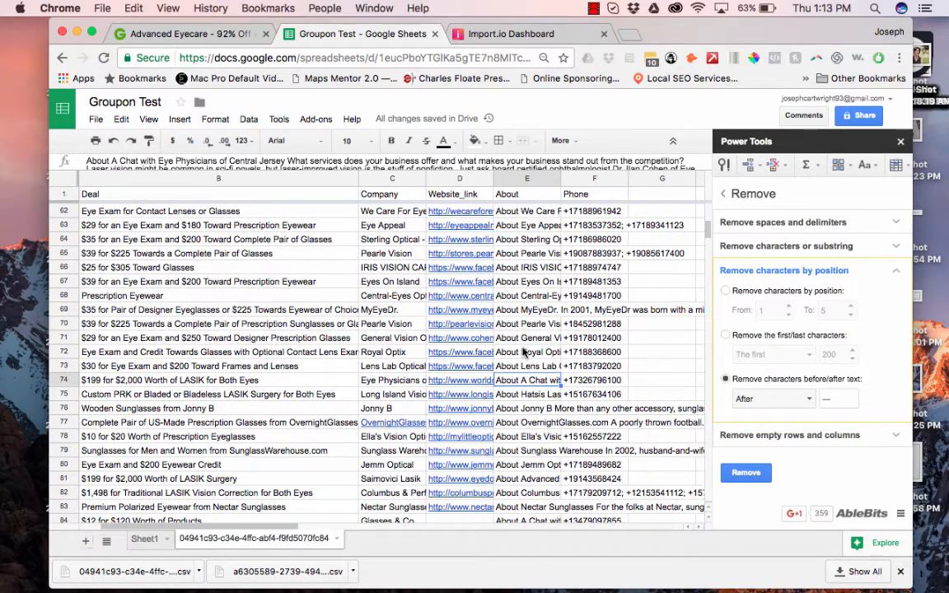
pyautogui.scroll(-1, 524, 352)
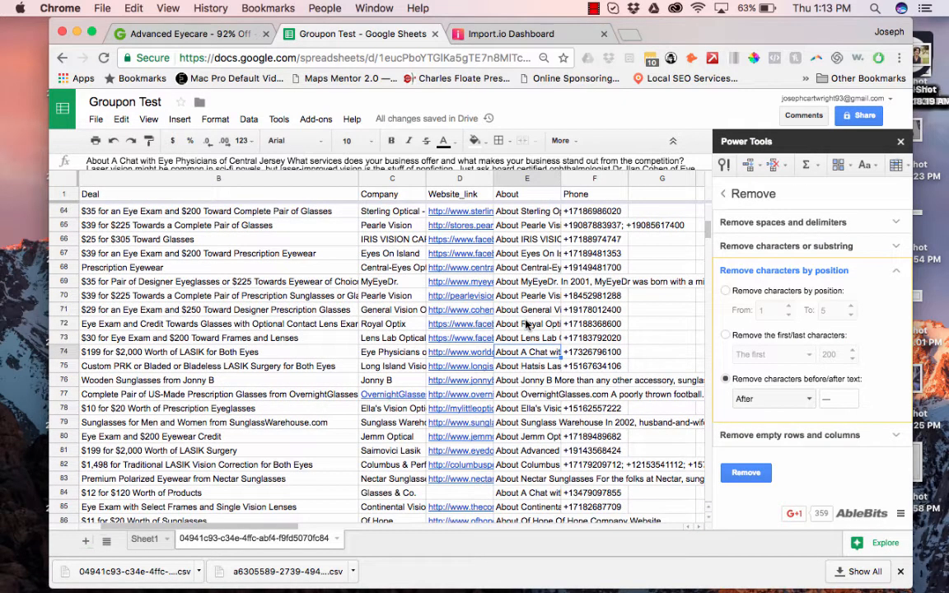
pyautogui.click(519, 178)
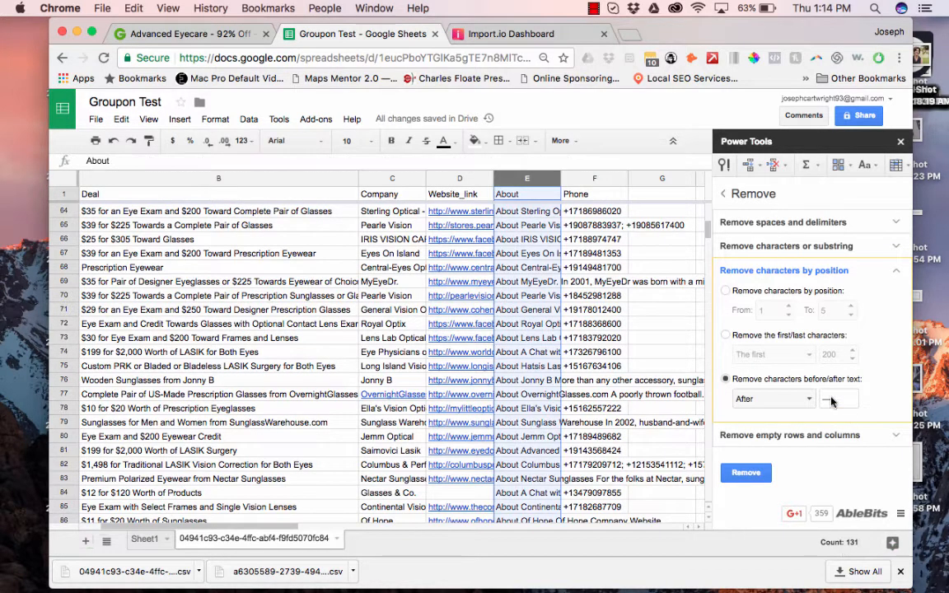
pyautogui.click(774, 400)
pyautogui.click(748, 419)
pyautogui.press('Tab')
pyautogui.write('Dr.')
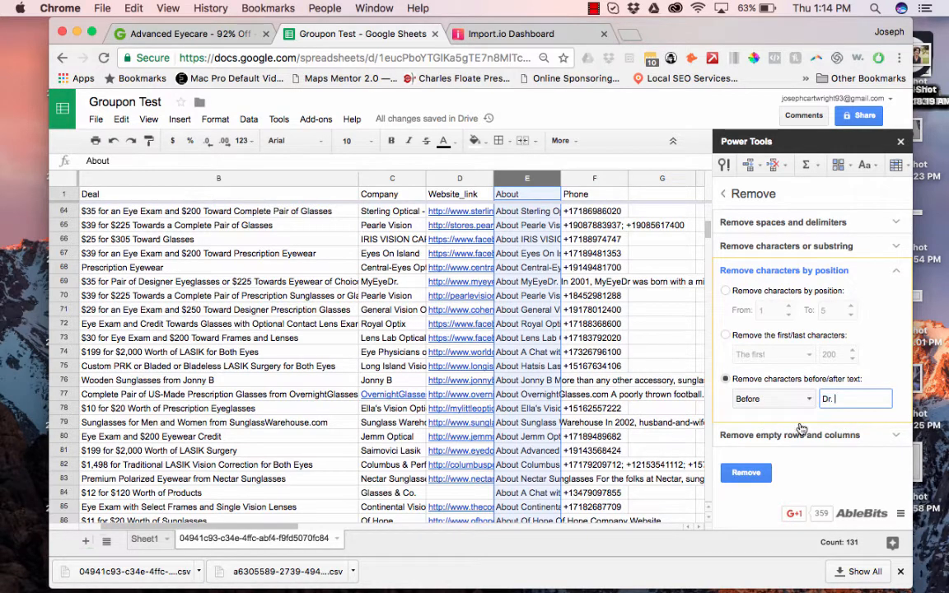
pyautogui.click(748, 473)
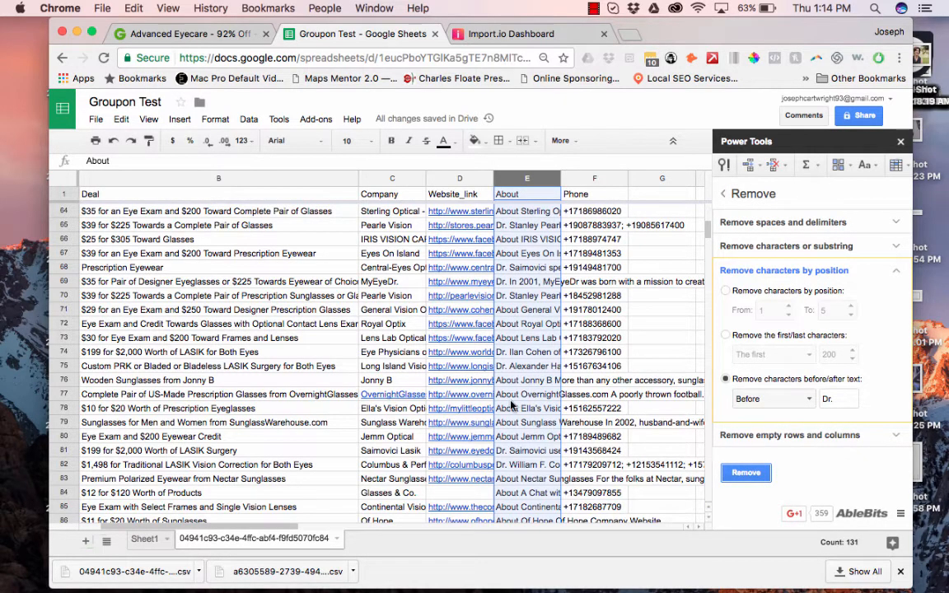
pyautogui.scroll(-6, 510, 424)
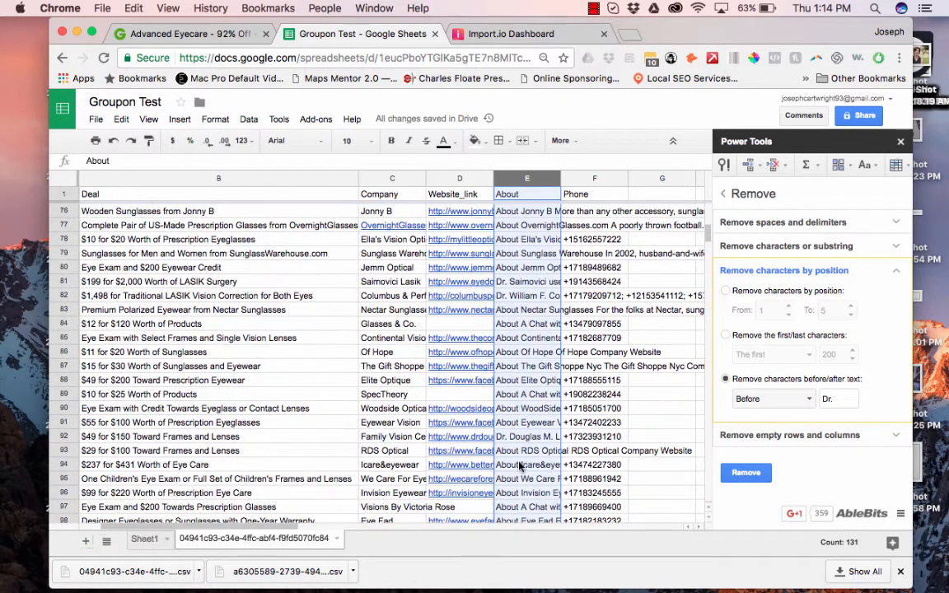
pyautogui.scroll(-2, 520, 478)
pyautogui.scroll(2, 519, 489)
pyautogui.click(521, 255)
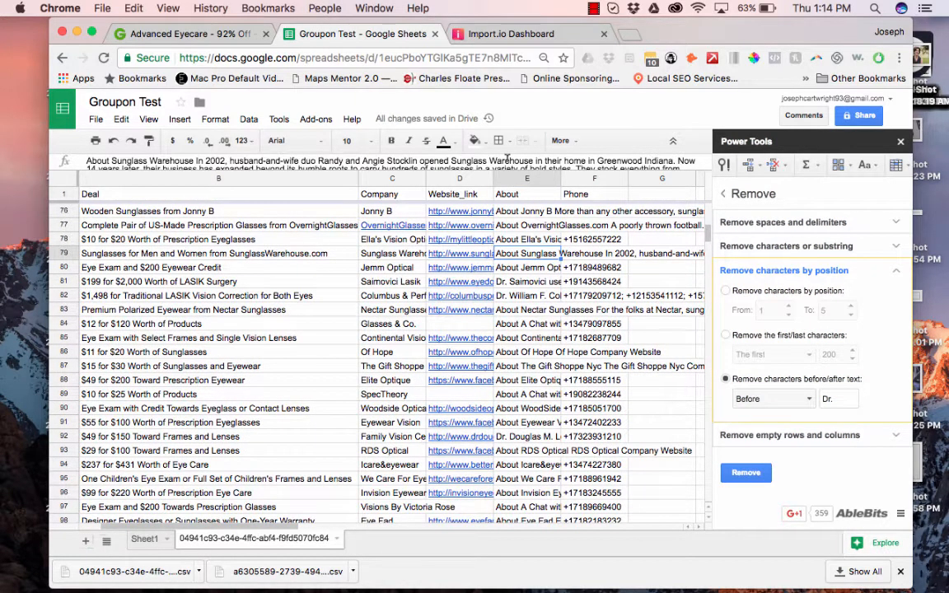
pyautogui.click(508, 158)
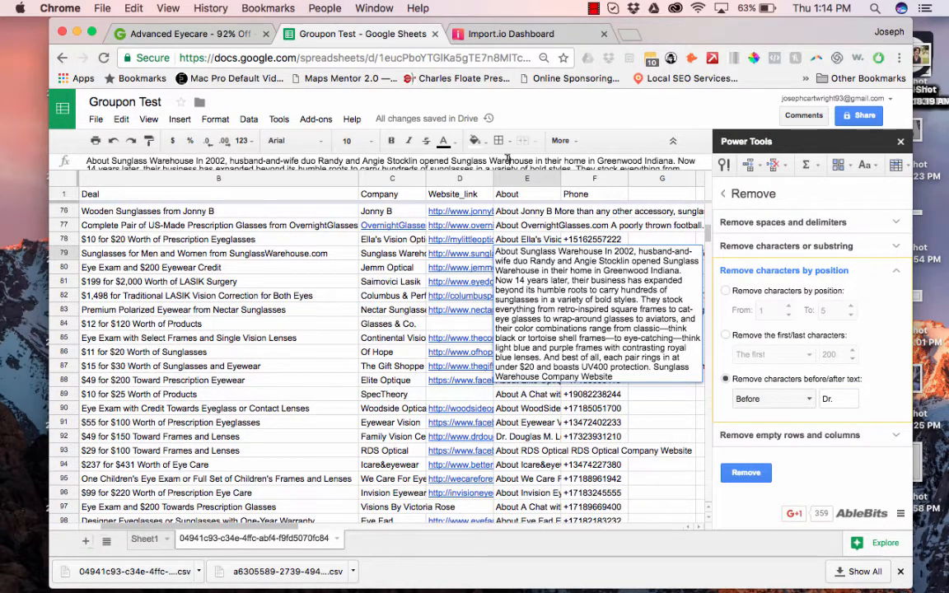
pyautogui.click(519, 450)
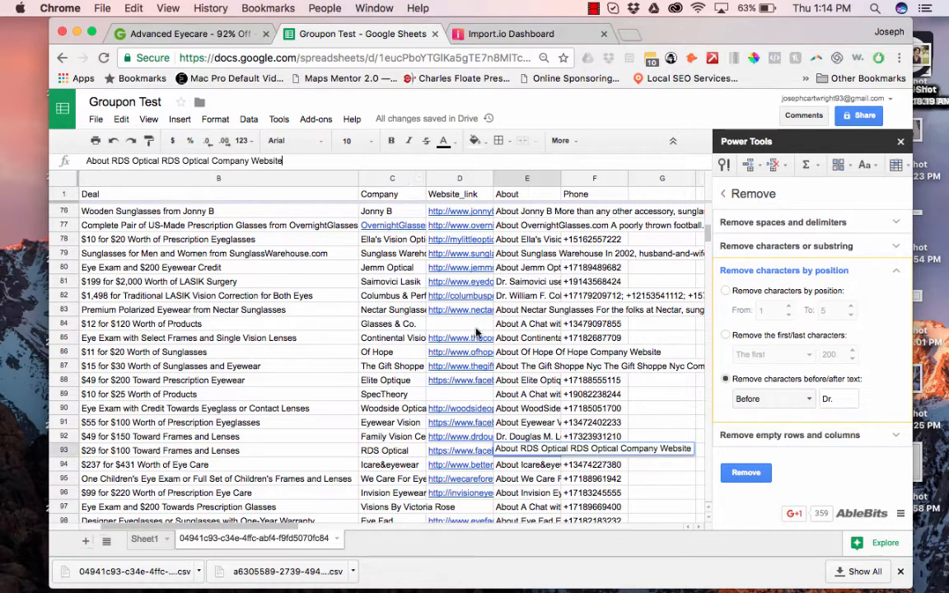
pyautogui.click(526, 269)
pyautogui.click(523, 239)
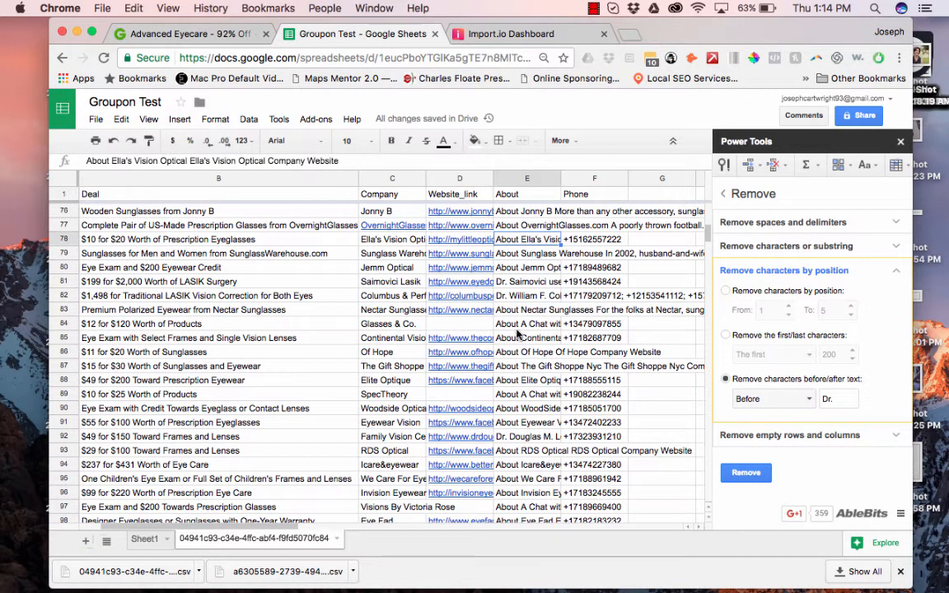
pyautogui.scroll(-5, 494, 346)
pyautogui.click(518, 439)
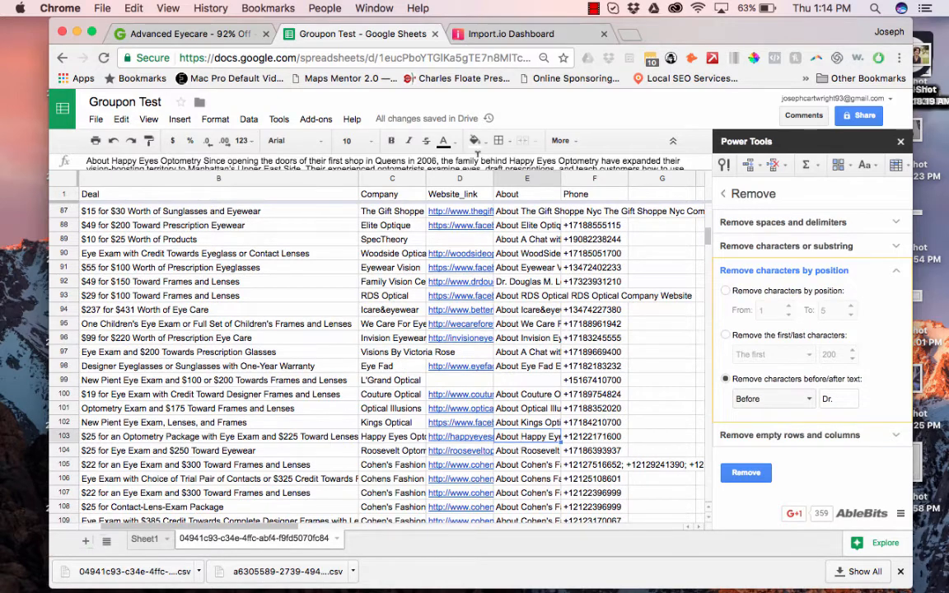
pyautogui.doubleClick(519, 441)
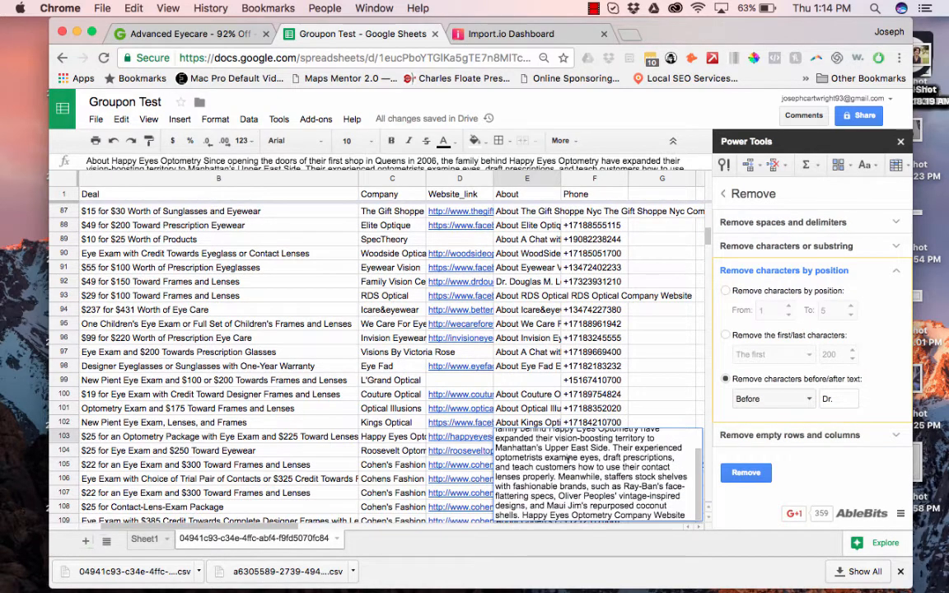
pyautogui.click(517, 339)
pyautogui.scroll(-6, 527, 379)
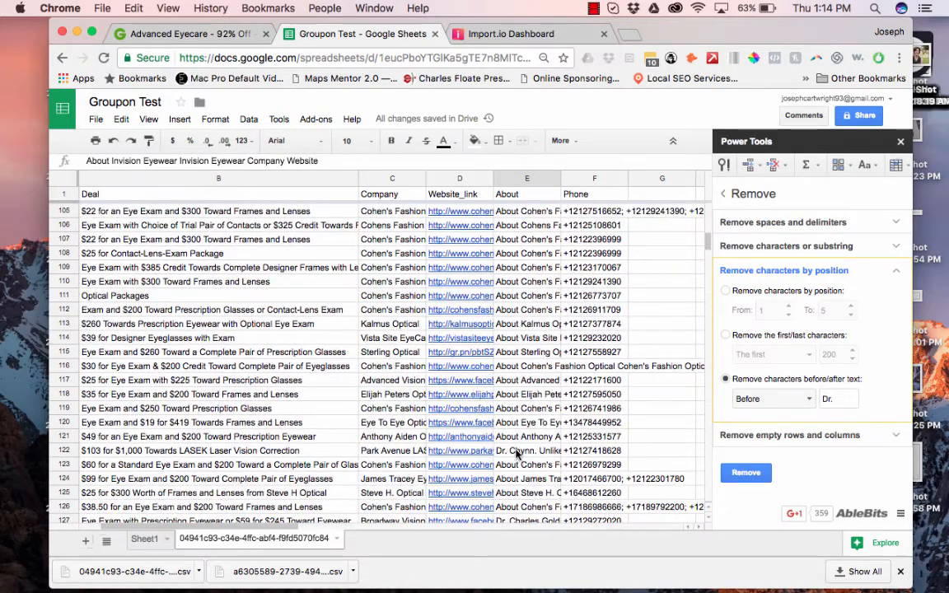
pyautogui.click(517, 452)
pyautogui.scroll(-3, 519, 445)
pyautogui.click(524, 409)
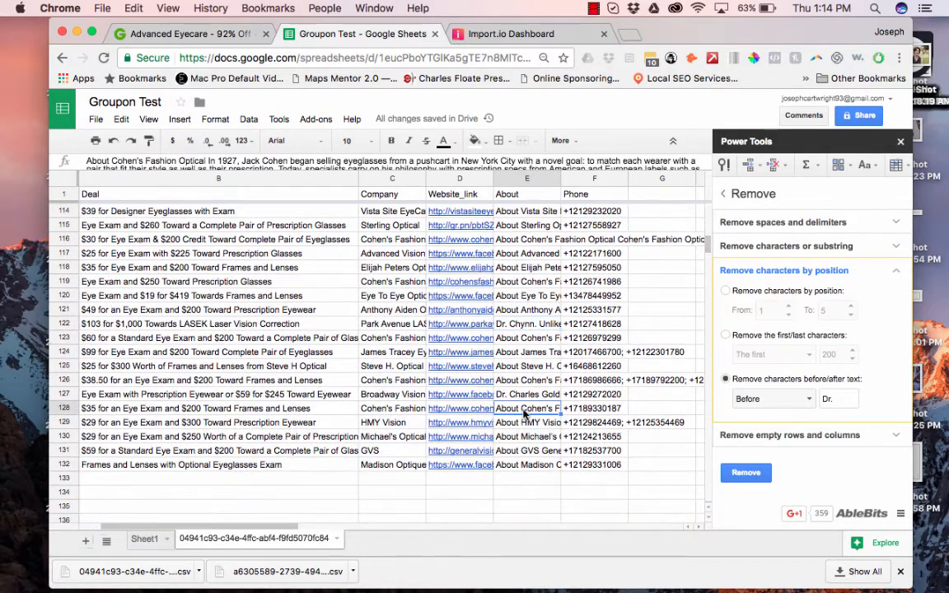
pyautogui.click(474, 162)
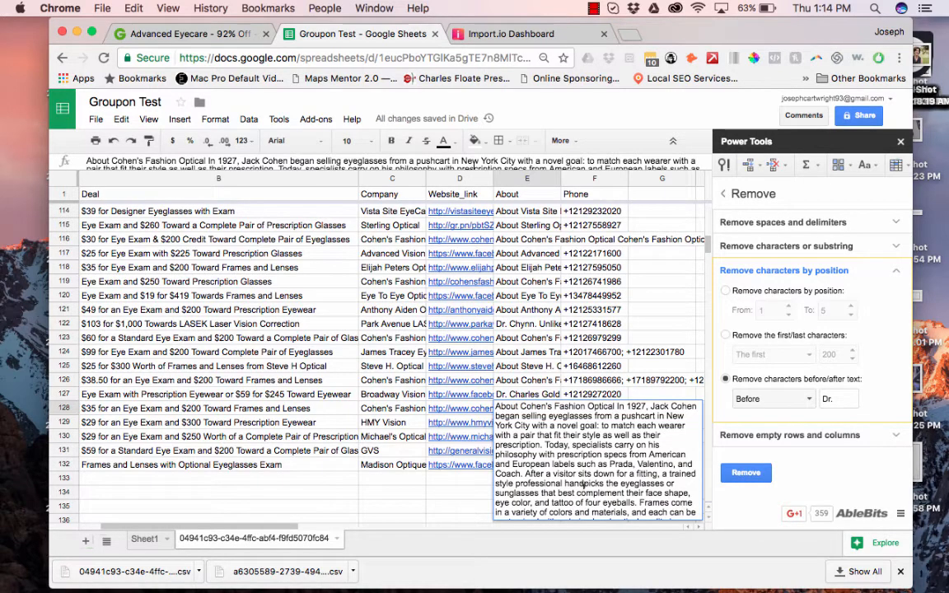
pyautogui.click(510, 356)
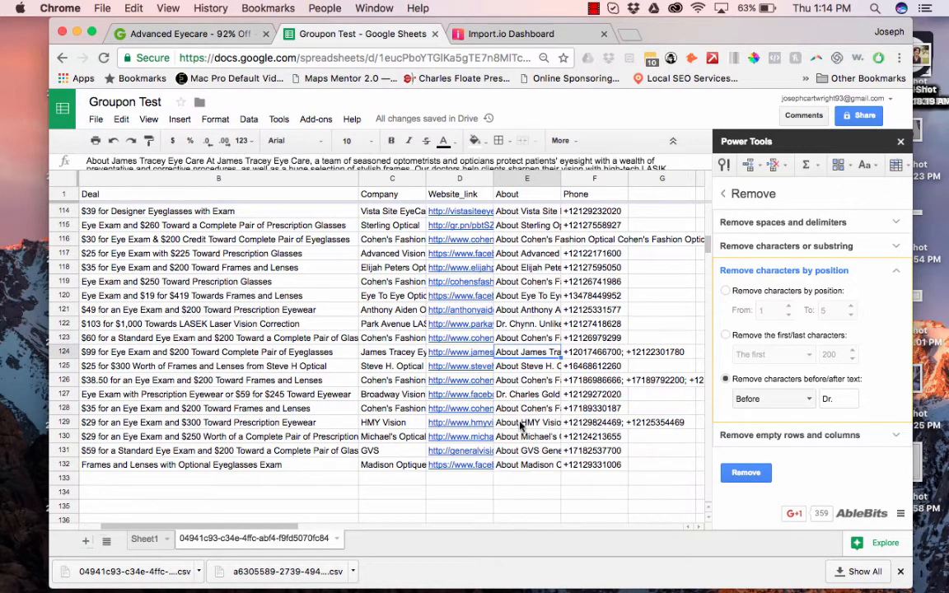
pyautogui.scroll(-3, 519, 420)
pyautogui.click(521, 394)
pyautogui.click(529, 367)
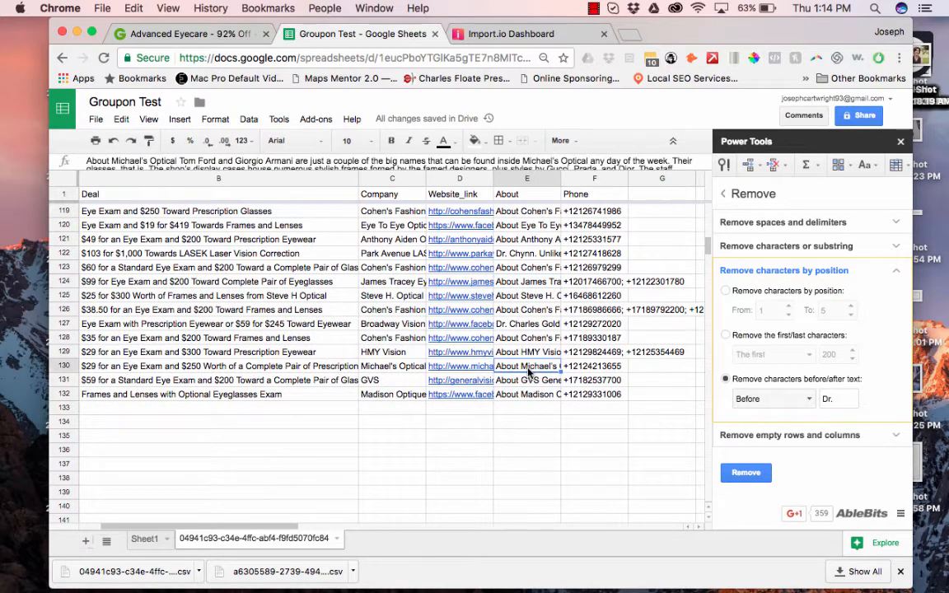
pyautogui.press('Up')
pyautogui.press('Up')
pyautogui.press('Up')
pyautogui.press('Up')
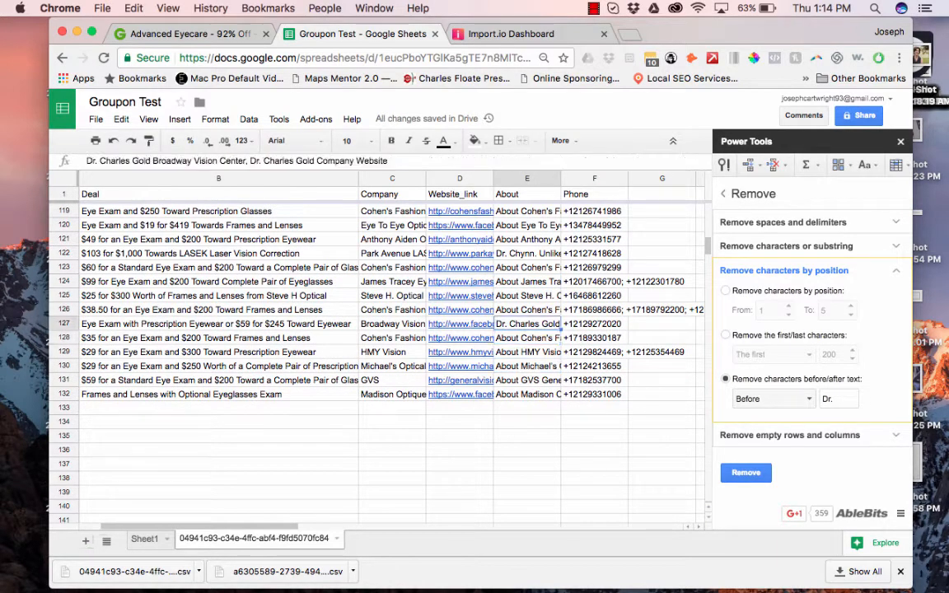
pyautogui.press('Up')
pyautogui.press('Up')
pyautogui.press('Up')
pyautogui.press('Up')
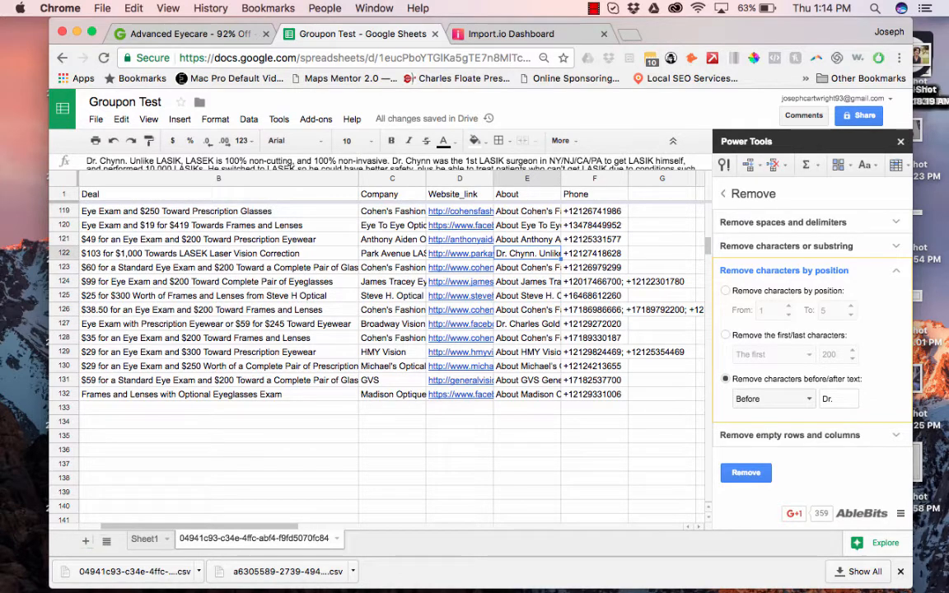
pyautogui.press('Up')
pyautogui.press('Up')
pyautogui.press('Up')
pyautogui.press('Up')
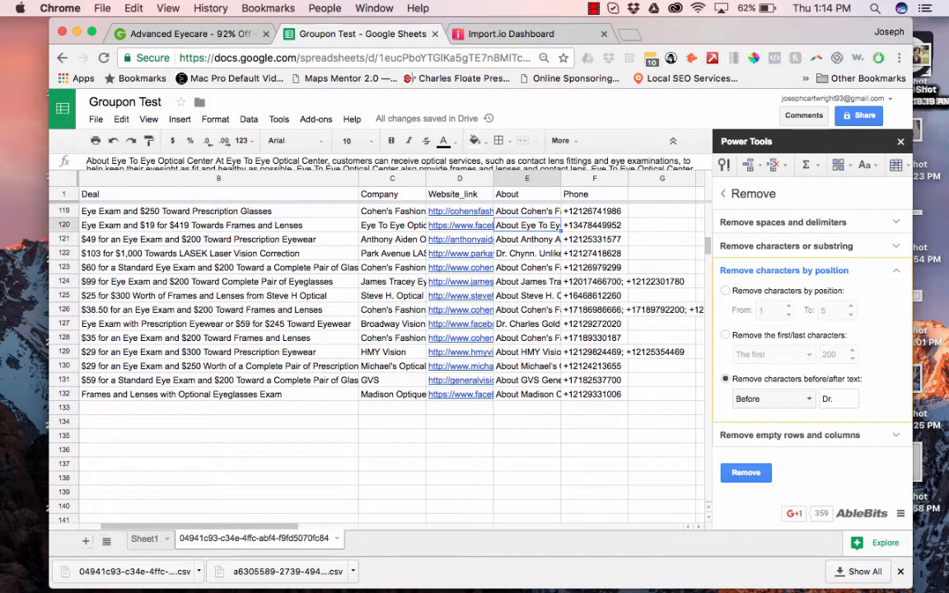
pyautogui.press('Up')
pyautogui.press('Up')
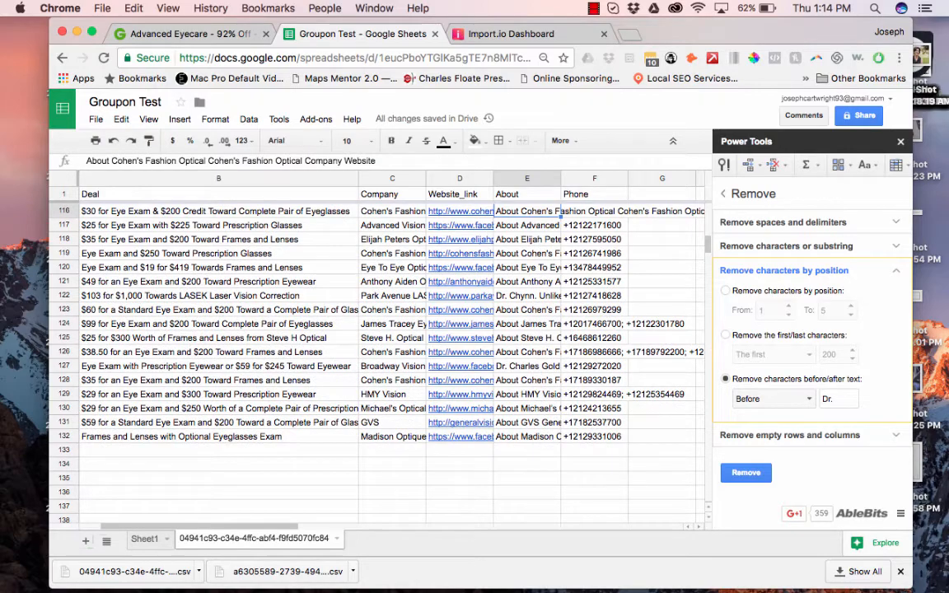
pyautogui.scroll(15, 581, 311)
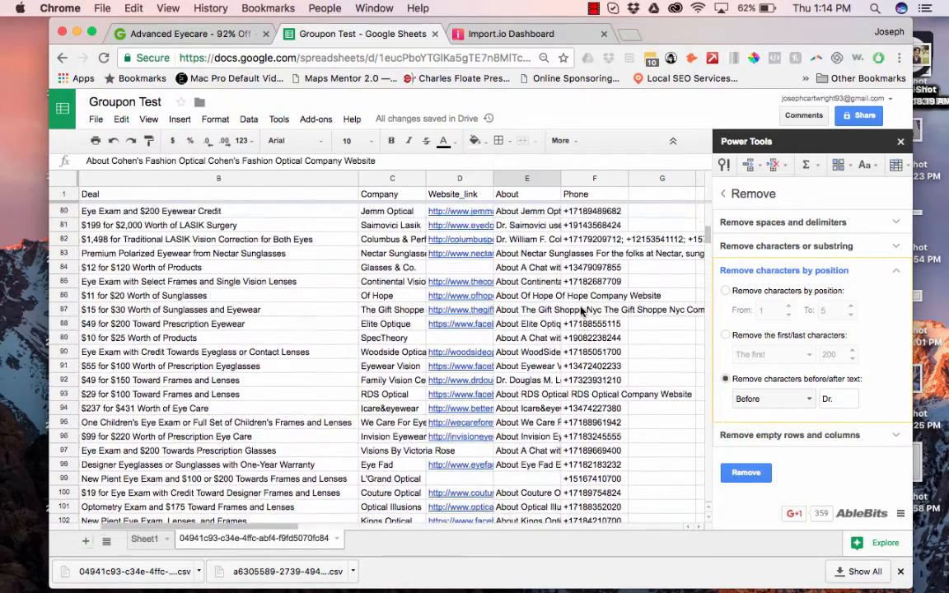
pyautogui.scroll(5, 519, 297)
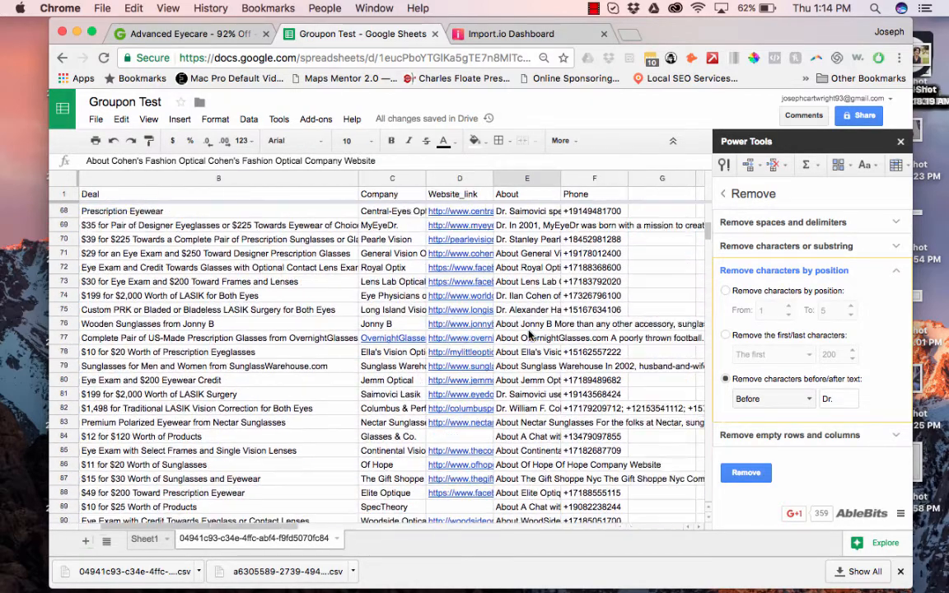
pyautogui.scroll(10, 532, 326)
pyautogui.hscroll(-2, 531, 325)
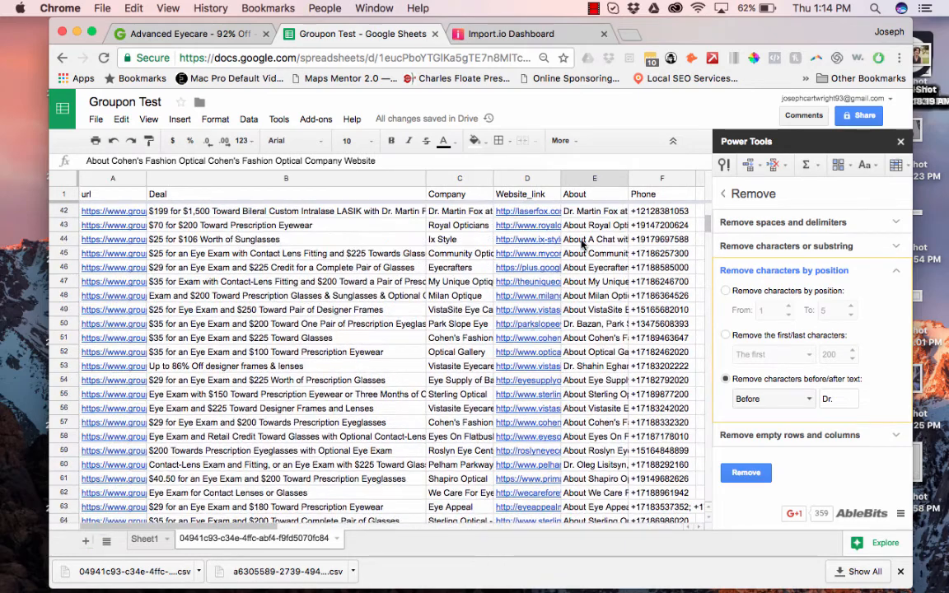
pyautogui.scroll(12, 582, 243)
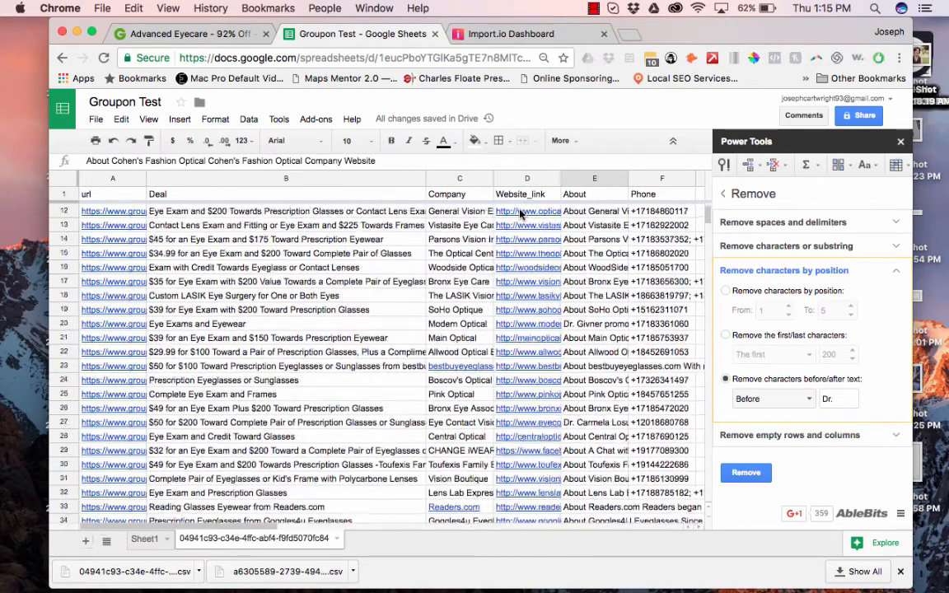
# Clear Sheet1 and paste the Website_link column into column A.
pyautogui.click(520, 212)
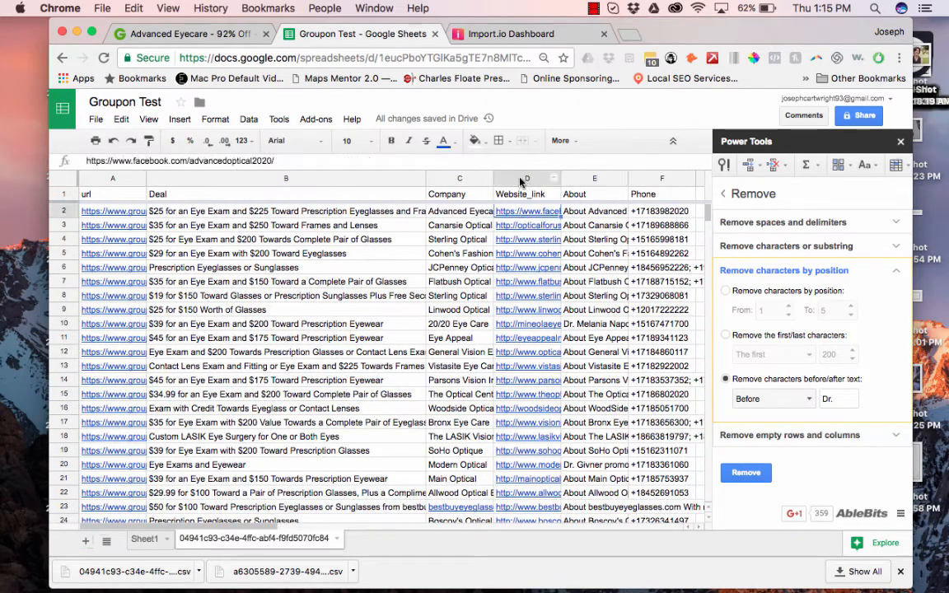
pyautogui.click(520, 179)
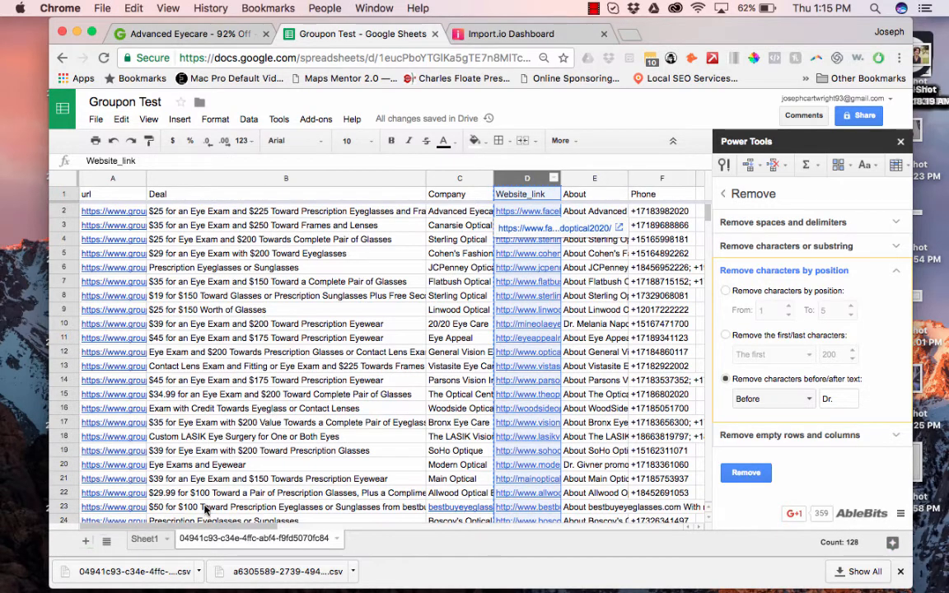
pyautogui.click(144, 539)
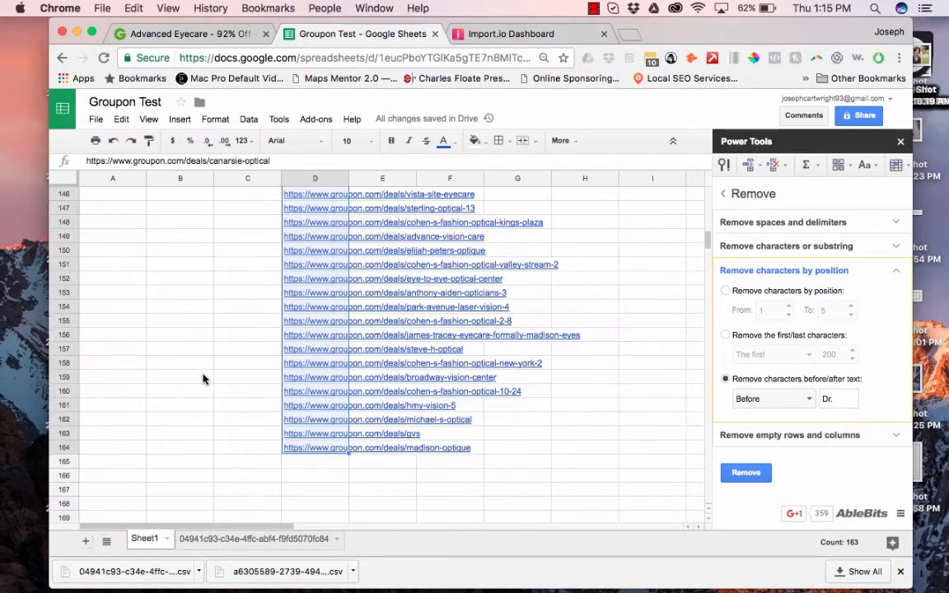
pyautogui.hotkey('ctrl', 'a')
pyautogui.press('Delete')
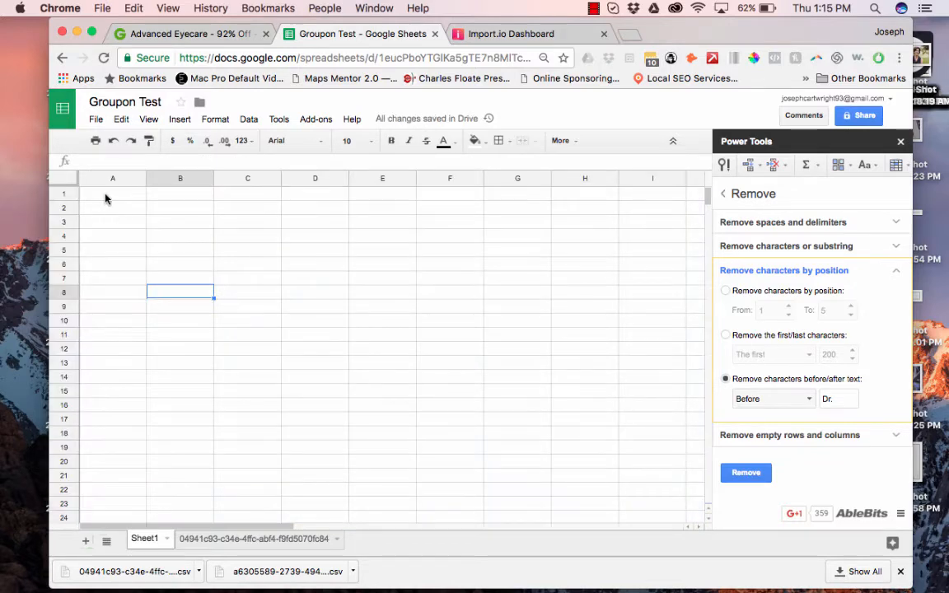
pyautogui.click(108, 194)
pyautogui.press('super+v')
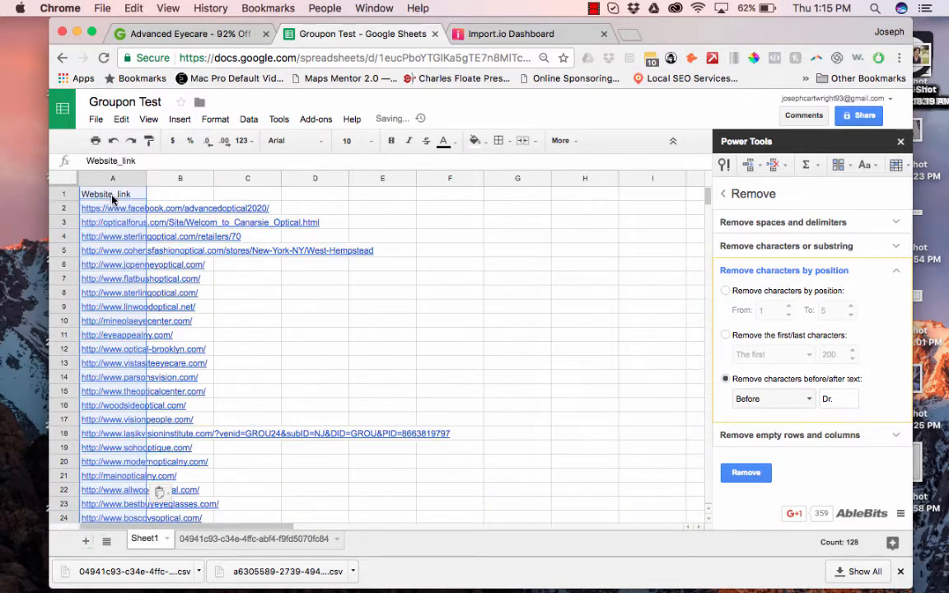
# Delete row 1 so the Website_link header is gone and only links remain.
pyautogui.click(112, 199)
pyautogui.click(121, 119)
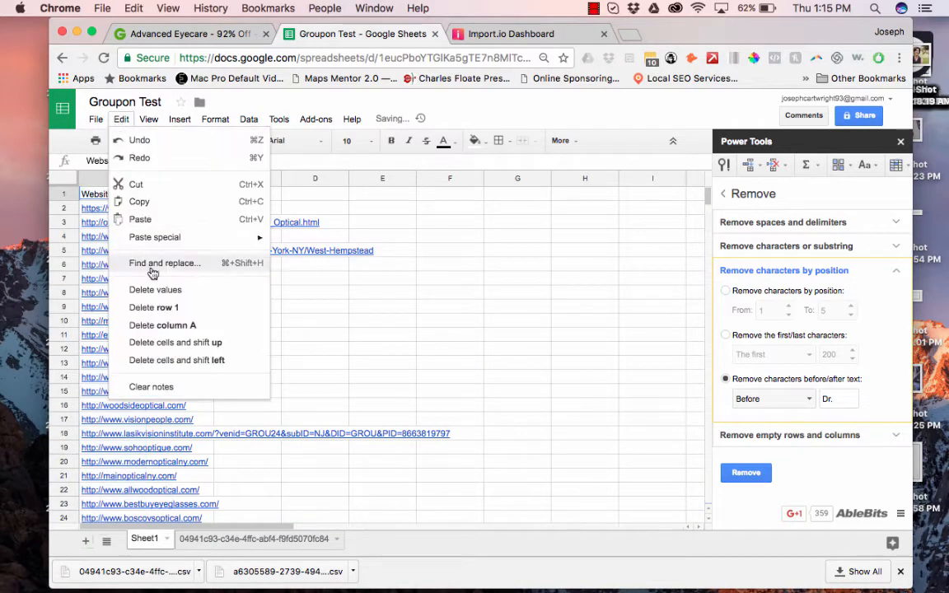
pyautogui.click(156, 309)
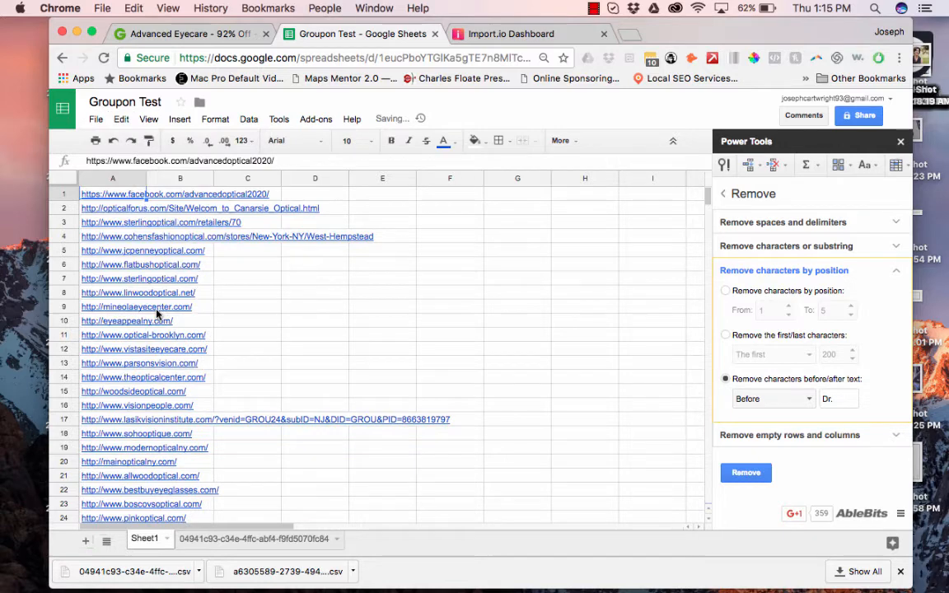
# Download Sheet1 as a CSV file.
pyautogui.click(96, 120)
pyautogui.moveTo(155, 341)
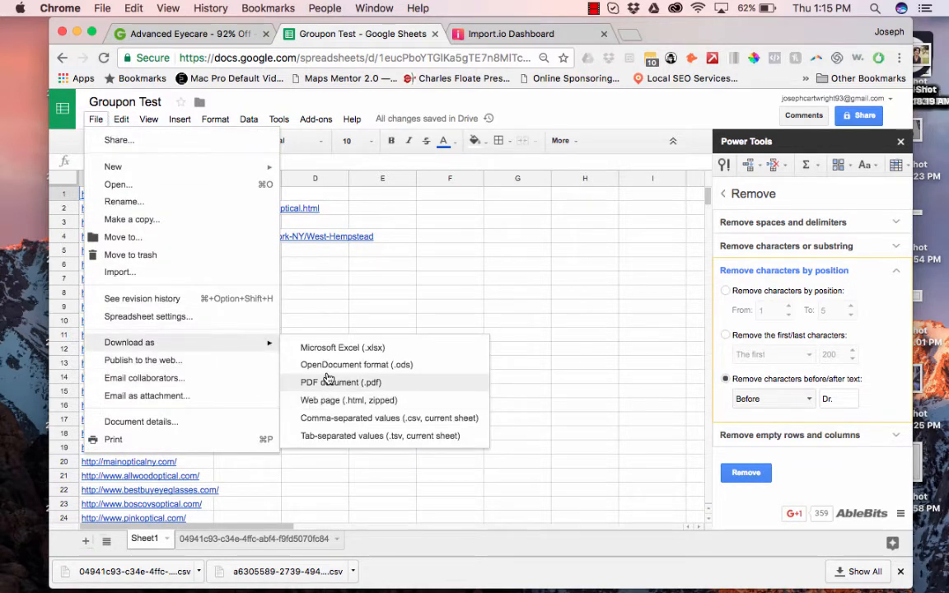
pyautogui.click(342, 418)
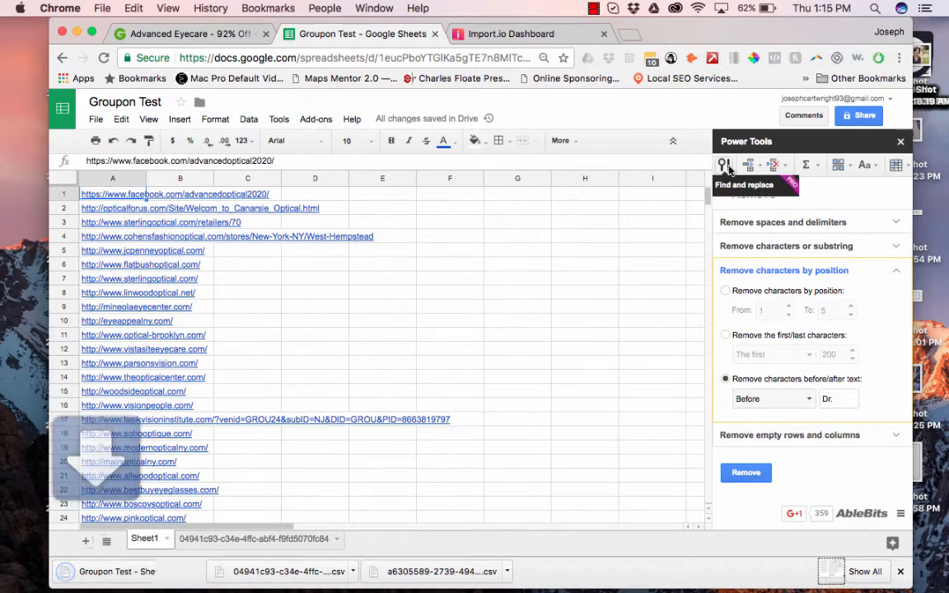
# Launch Email Grabber 2 through Spotlight and bring up its Queue Manager.
pyautogui.click(874, 7)
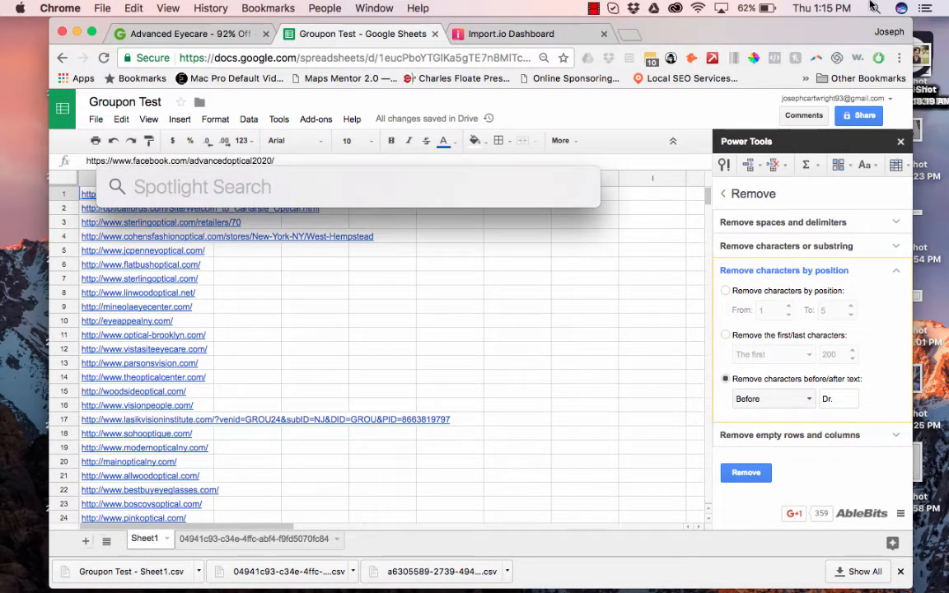
pyautogui.write('groupon')
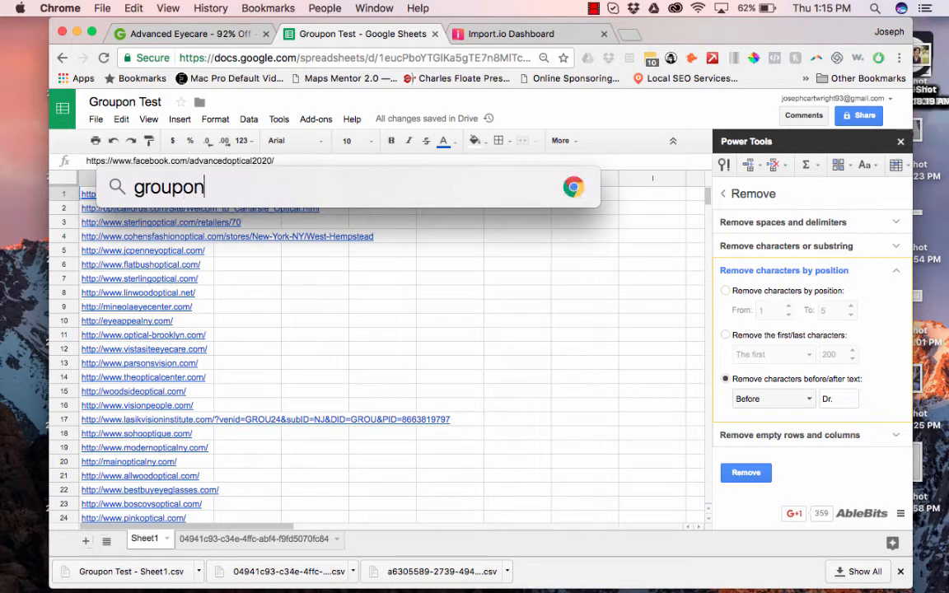
pyautogui.press('super+a')
pyautogui.write('emai')
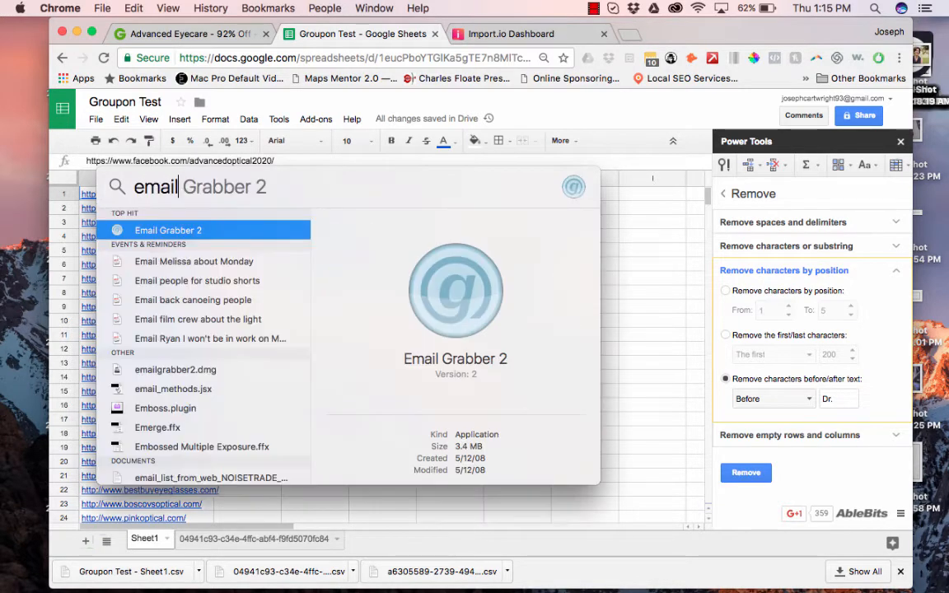
pyautogui.press('Return')
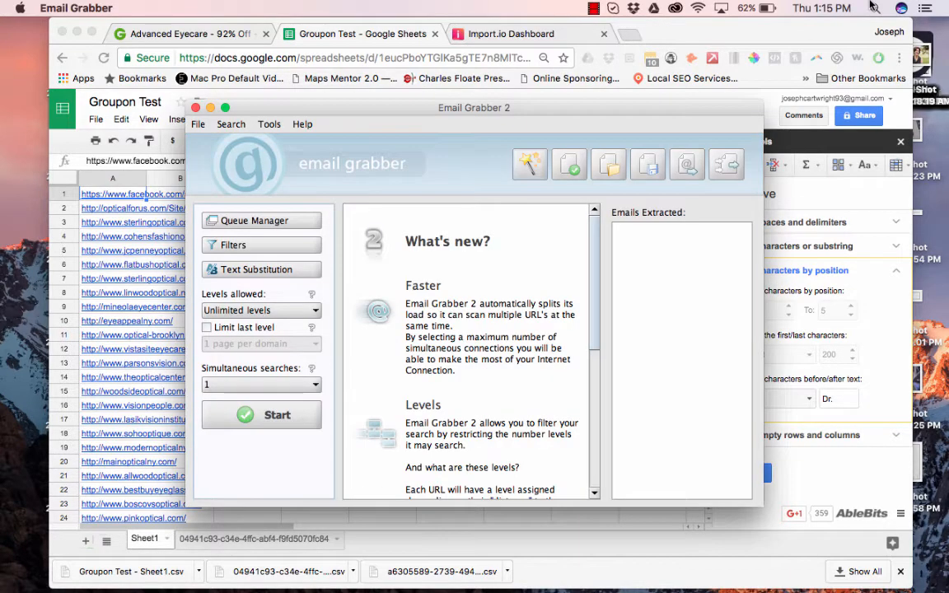
pyautogui.click(259, 220)
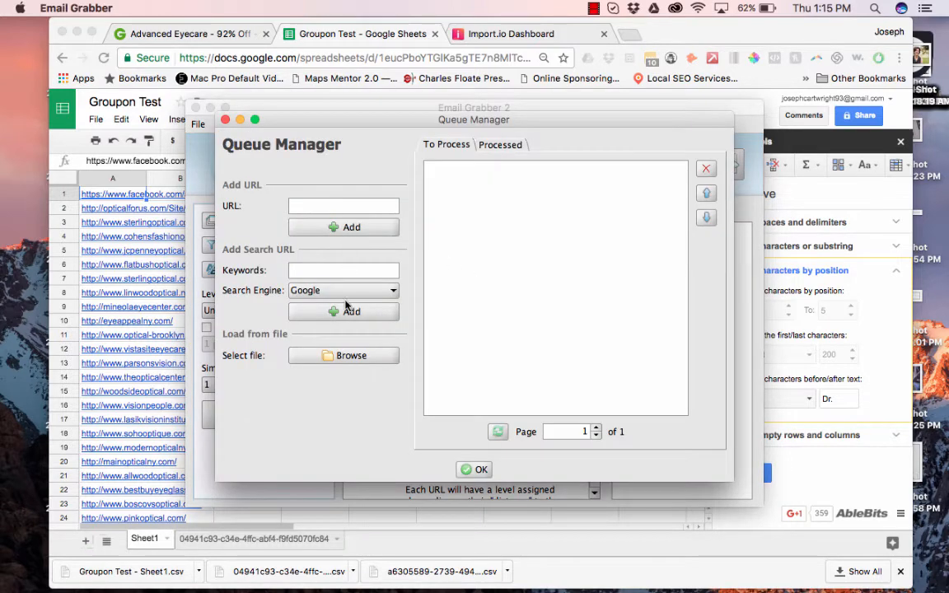
# Load the URLs from Groupon Test - Sheet1.csv into the crawl queue.
pyautogui.click(351, 357)
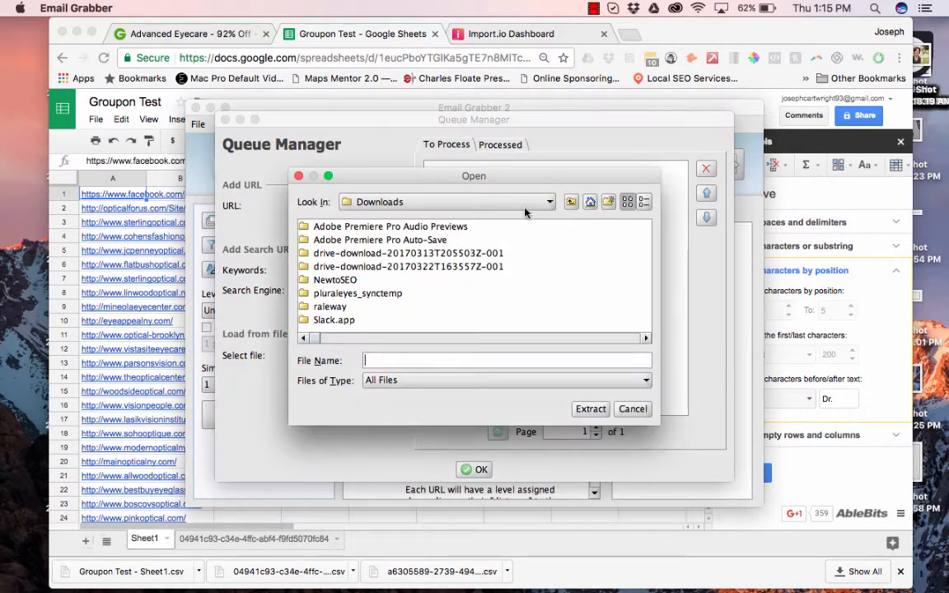
pyautogui.click(644, 202)
pyautogui.click(604, 227)
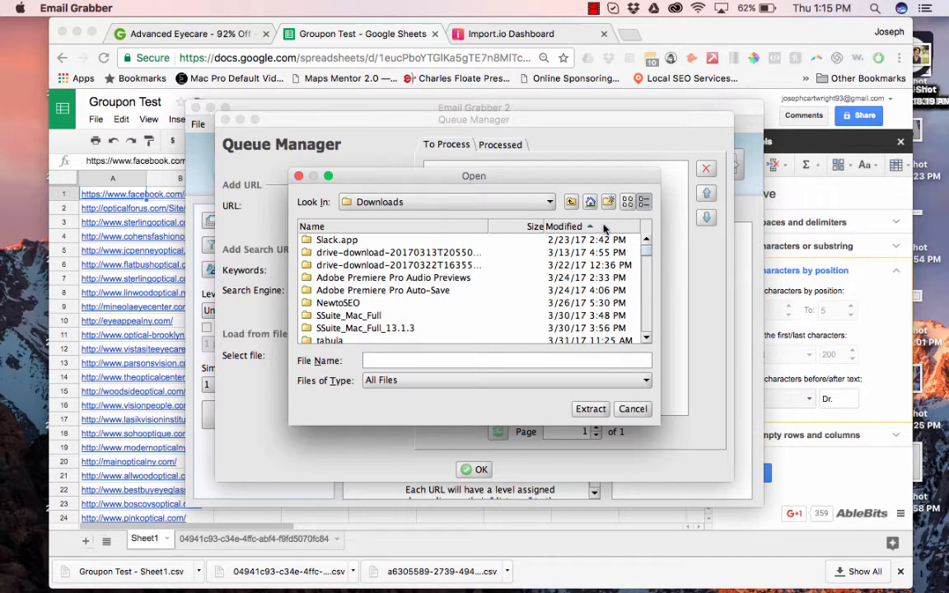
pyautogui.click(568, 227)
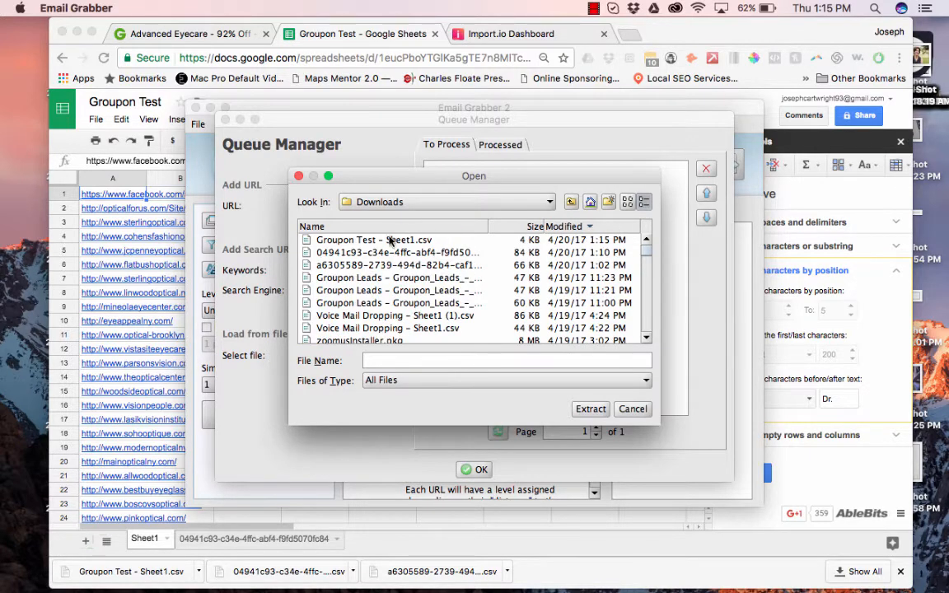
pyautogui.click(391, 239)
pyautogui.click(590, 409)
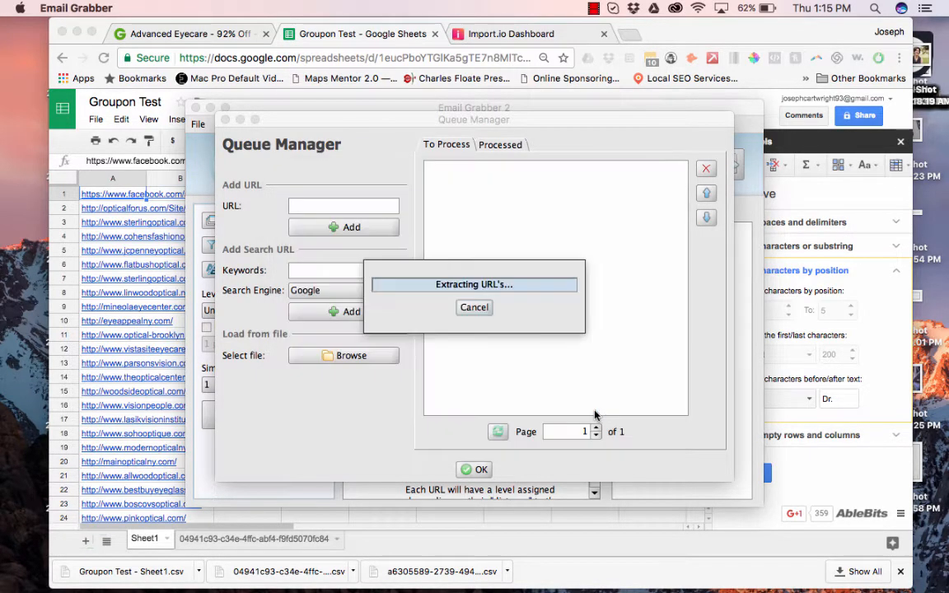
pyautogui.click(471, 471)
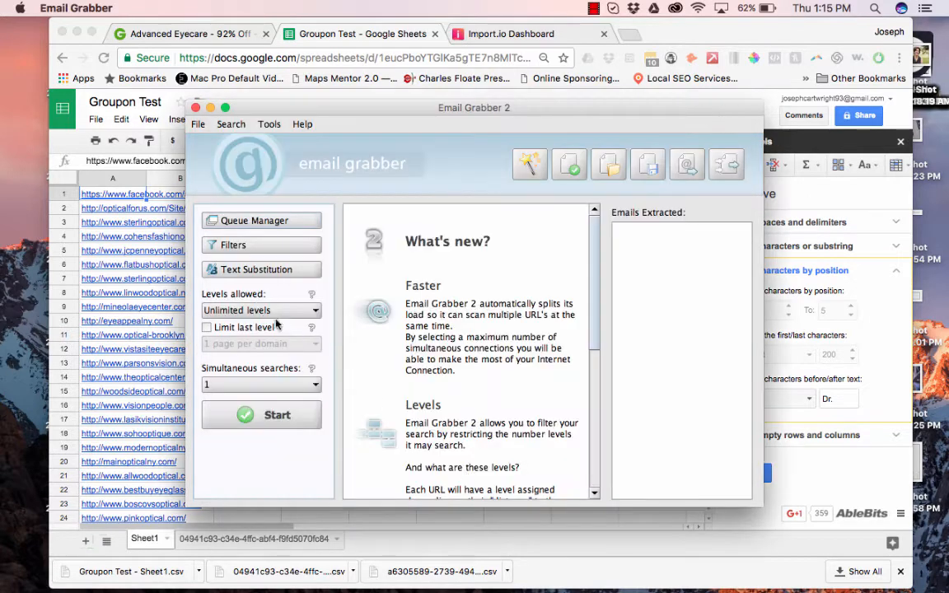
# Crawl starting sites only, limited to 6 pages per domain, 20 simultaneous searches.
pyautogui.click(238, 311)
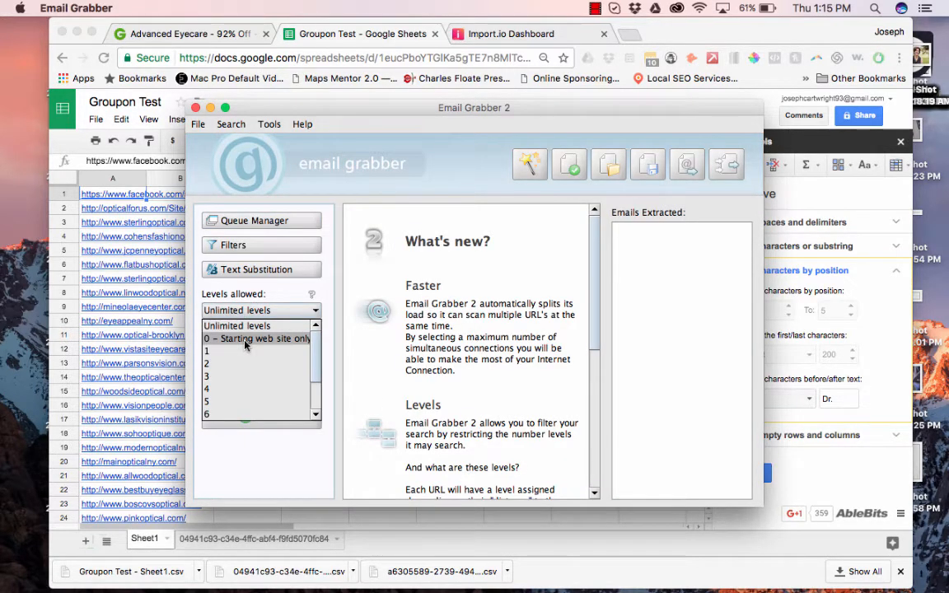
pyautogui.click(245, 343)
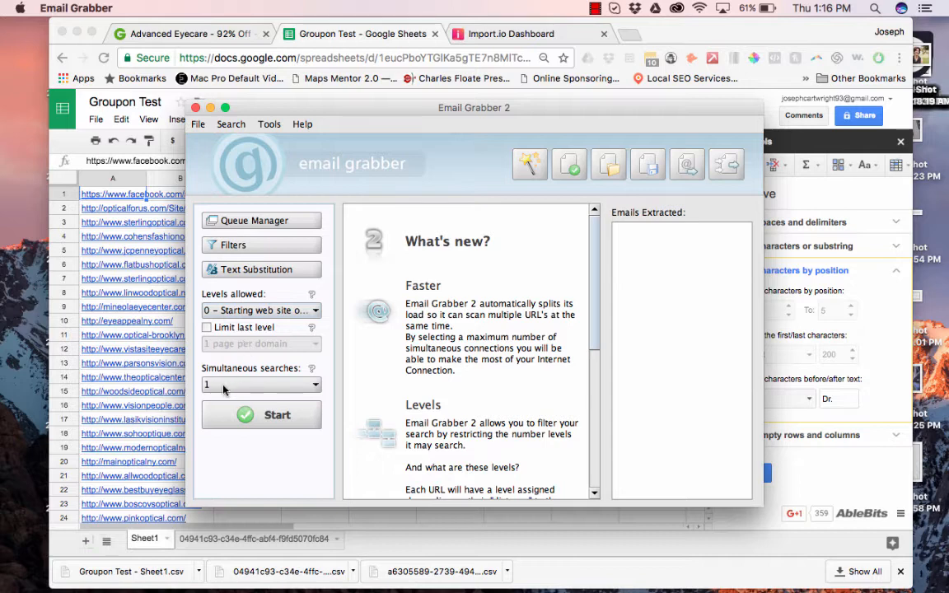
pyautogui.click(206, 328)
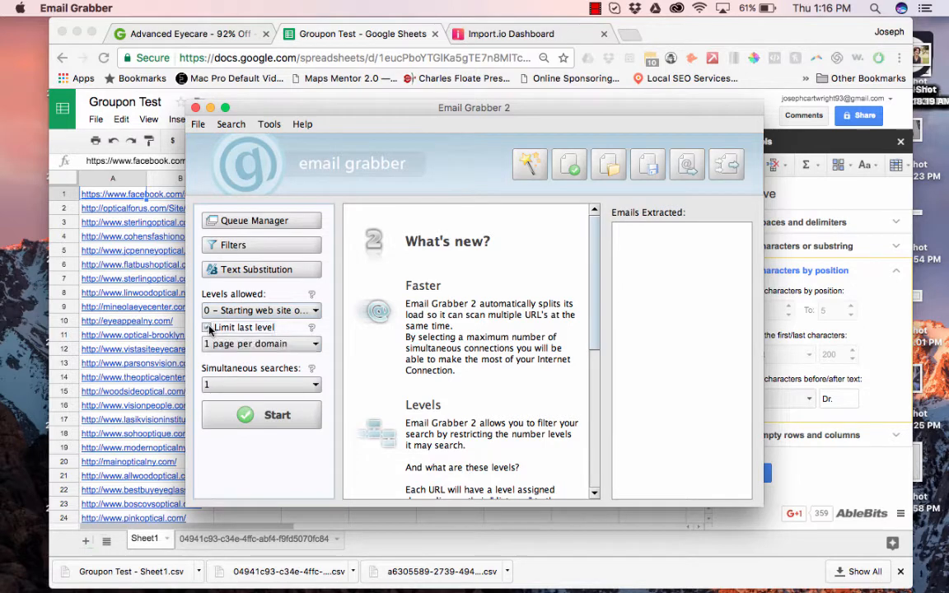
pyautogui.click(227, 346)
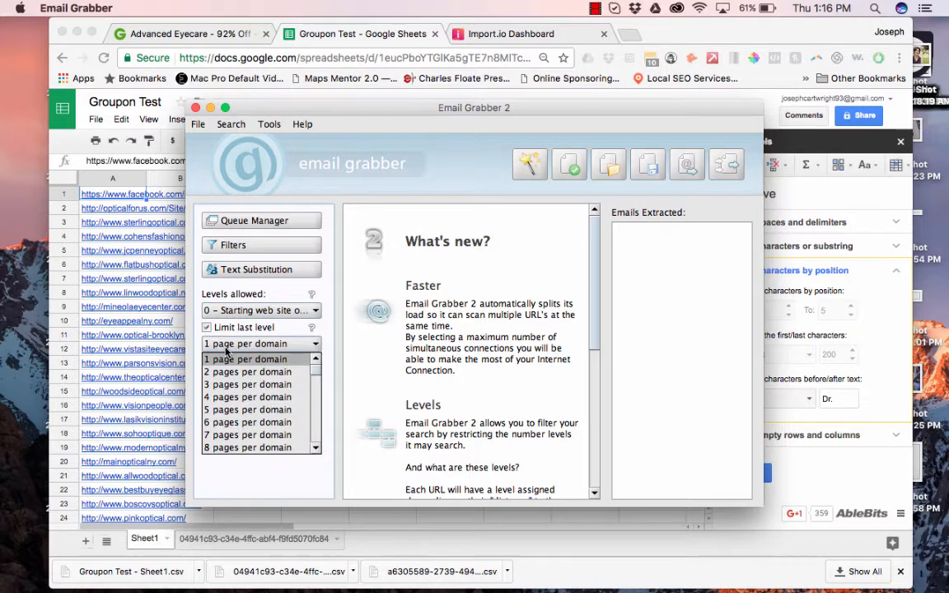
pyautogui.click(233, 423)
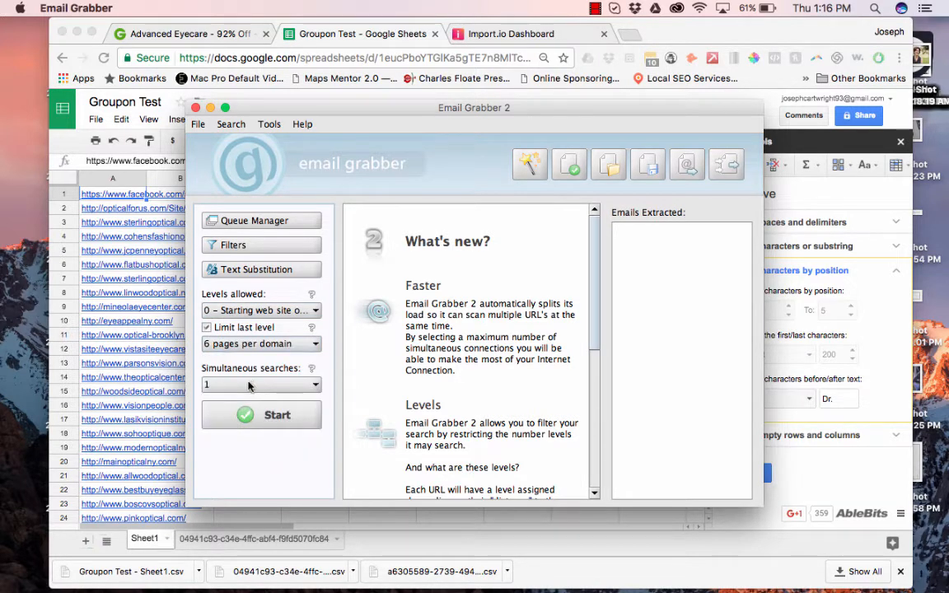
pyautogui.click(252, 386)
pyautogui.scroll(-4, 297, 425)
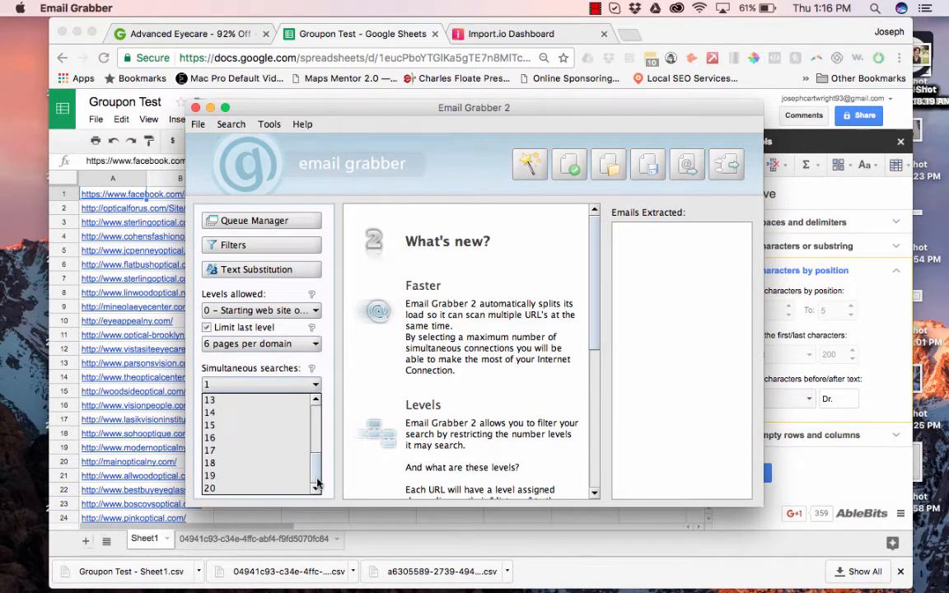
pyautogui.click(272, 489)
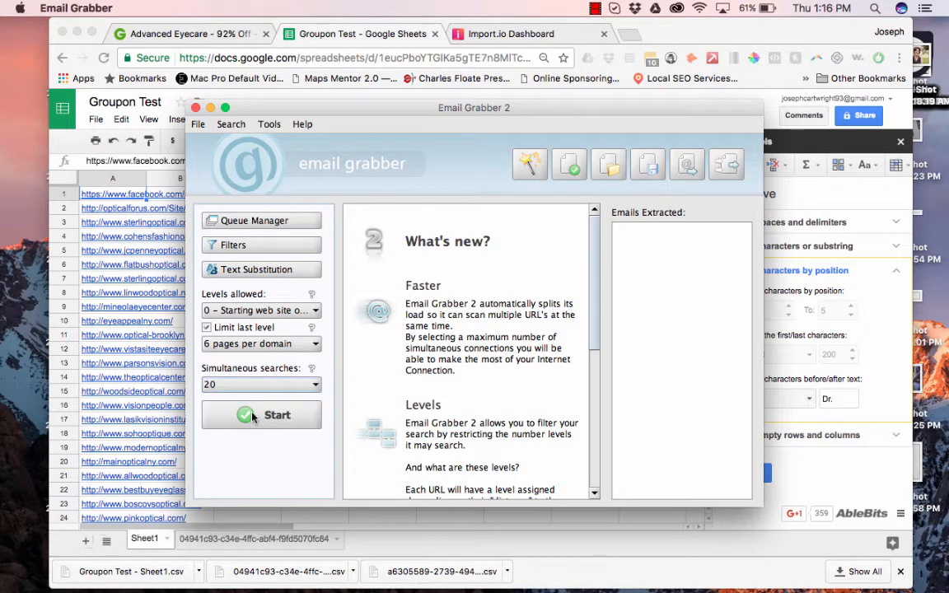
pyautogui.click(252, 417)
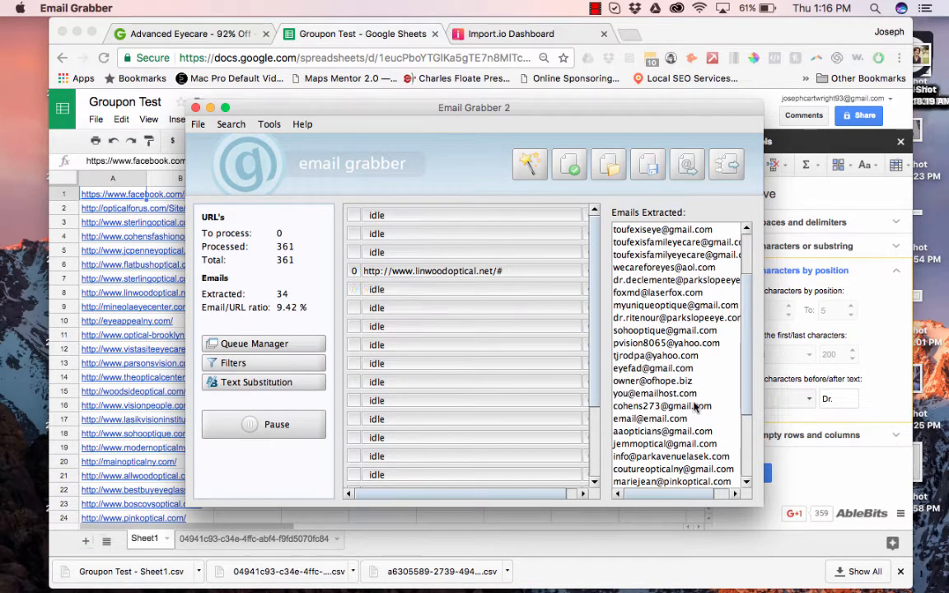
# Export the 34 emails as the CSV 'Groupon Test Emails', then close Email Grabber 2.
pyautogui.click(476, 352)
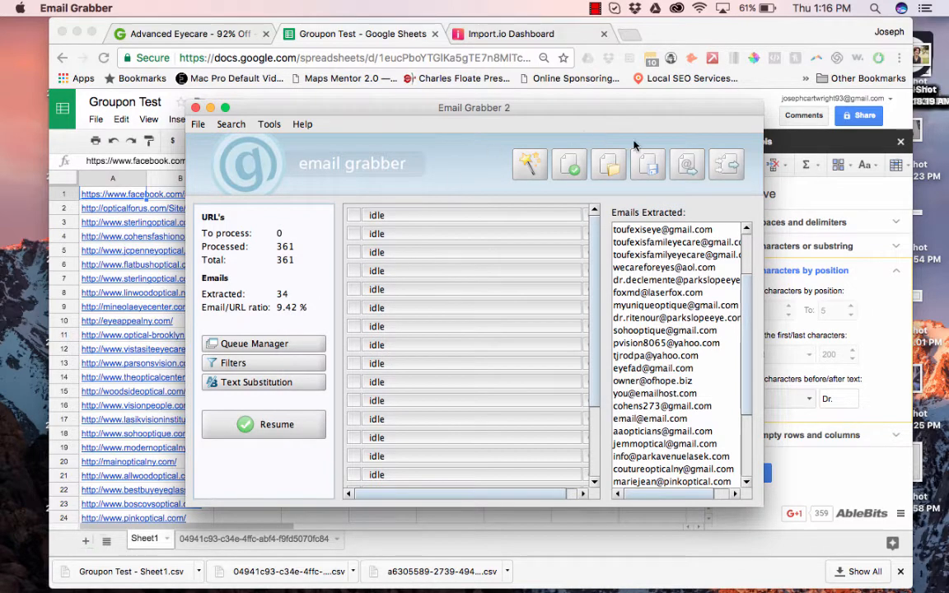
pyautogui.click(690, 164)
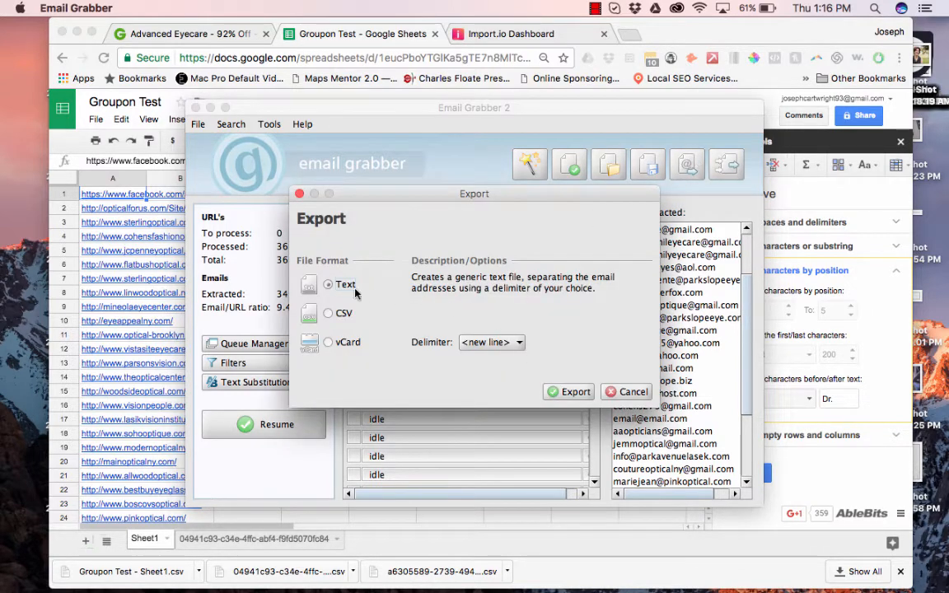
pyautogui.click(338, 313)
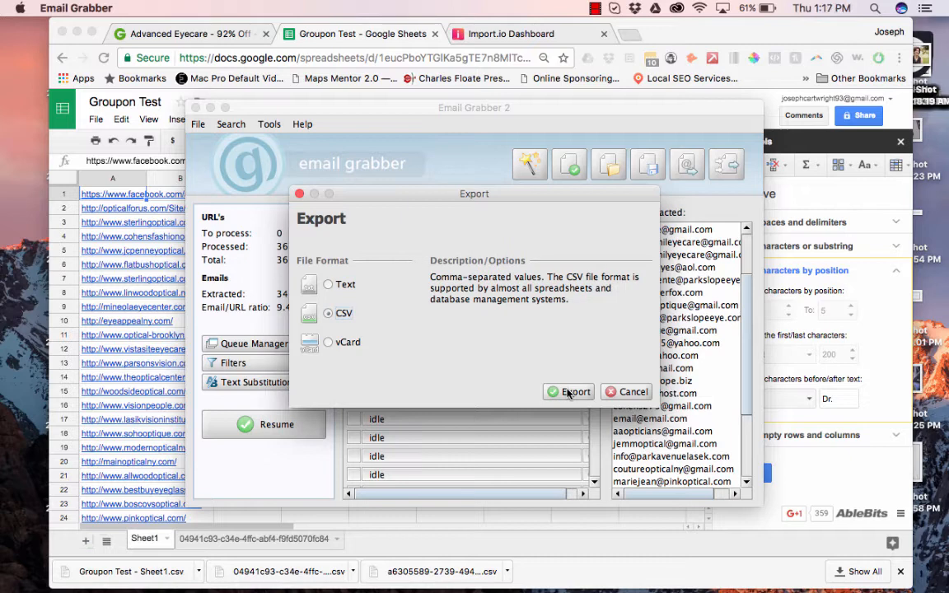
pyautogui.click(570, 392)
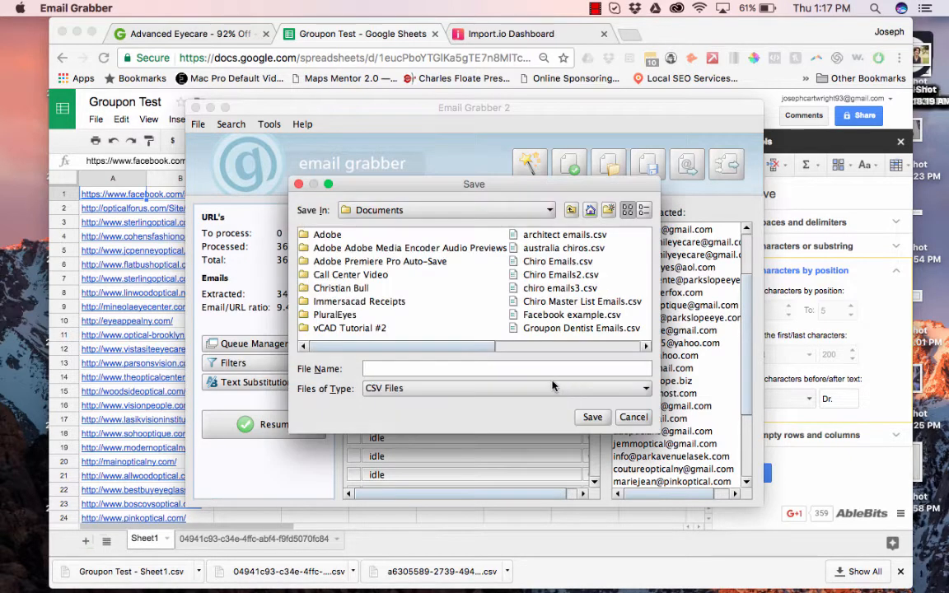
pyautogui.write('Groupon Test Emails')
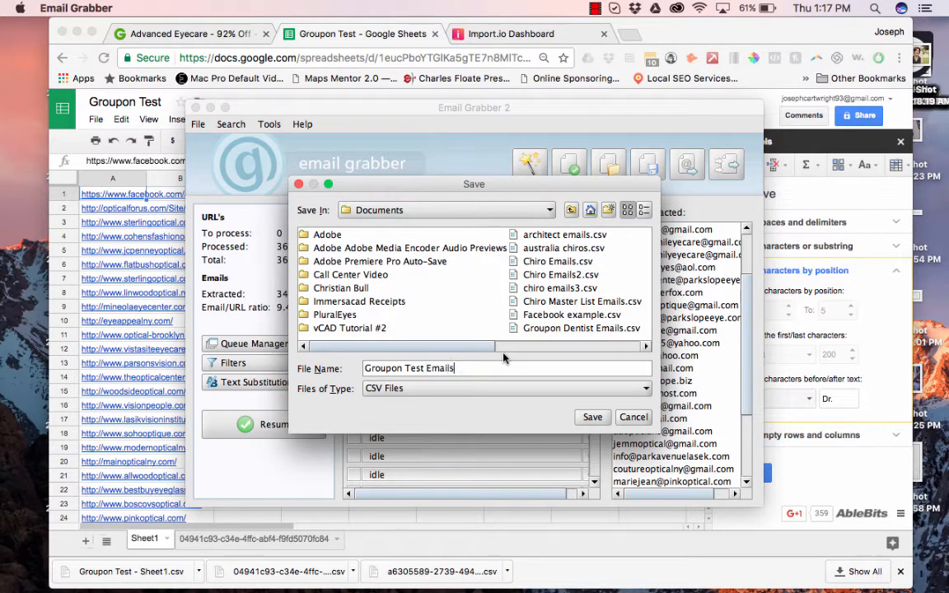
pyautogui.press('Return')
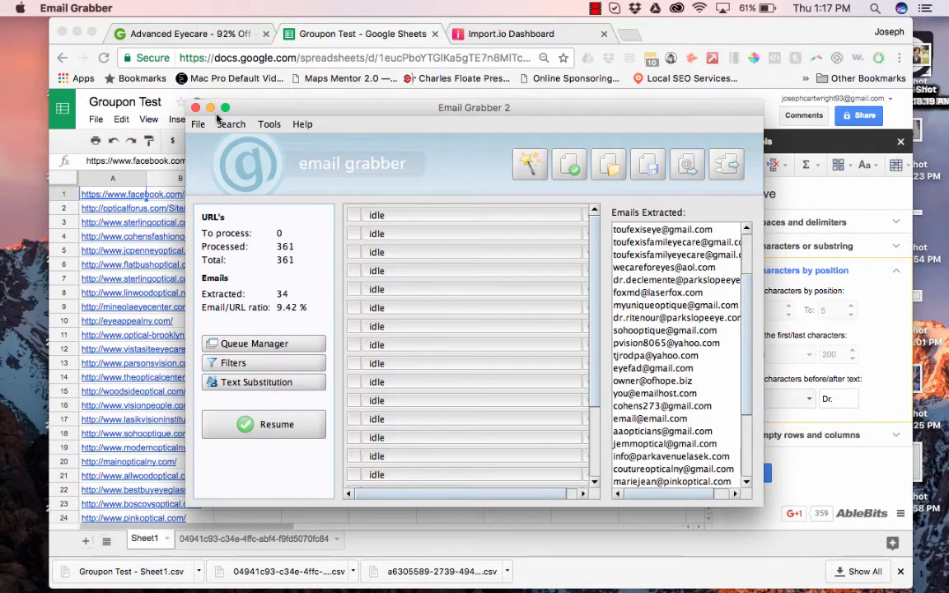
pyautogui.click(195, 108)
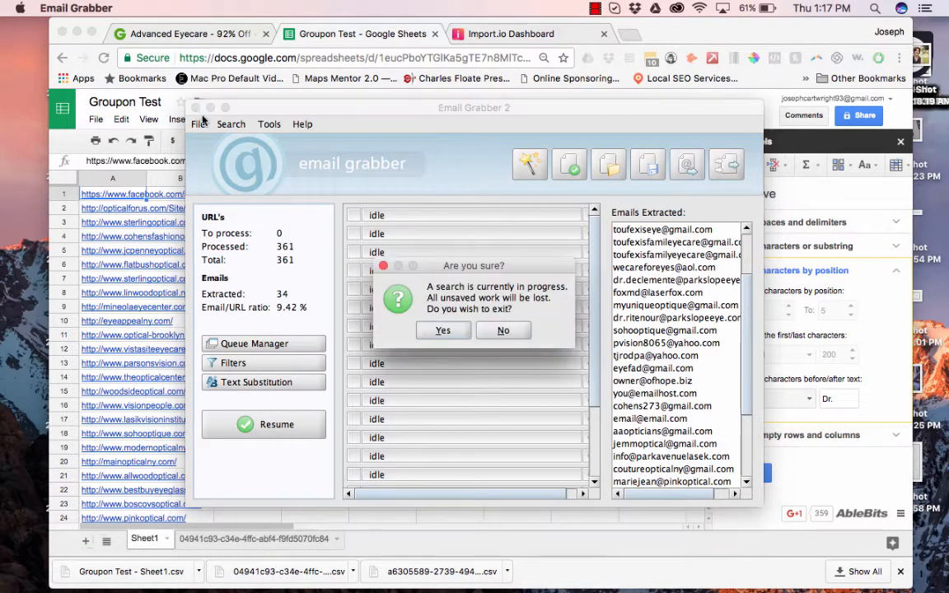
# Confirm quitting Email Grabber, then import Documents/Groupon Test Emails.csv, replacing Sheet1's contents.
pyautogui.click(442, 331)
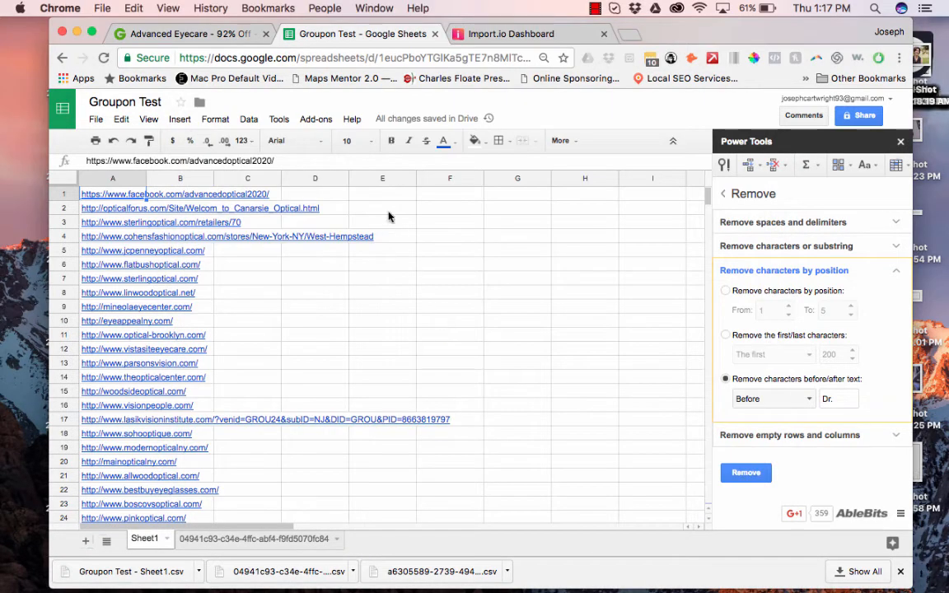
pyautogui.click(96, 120)
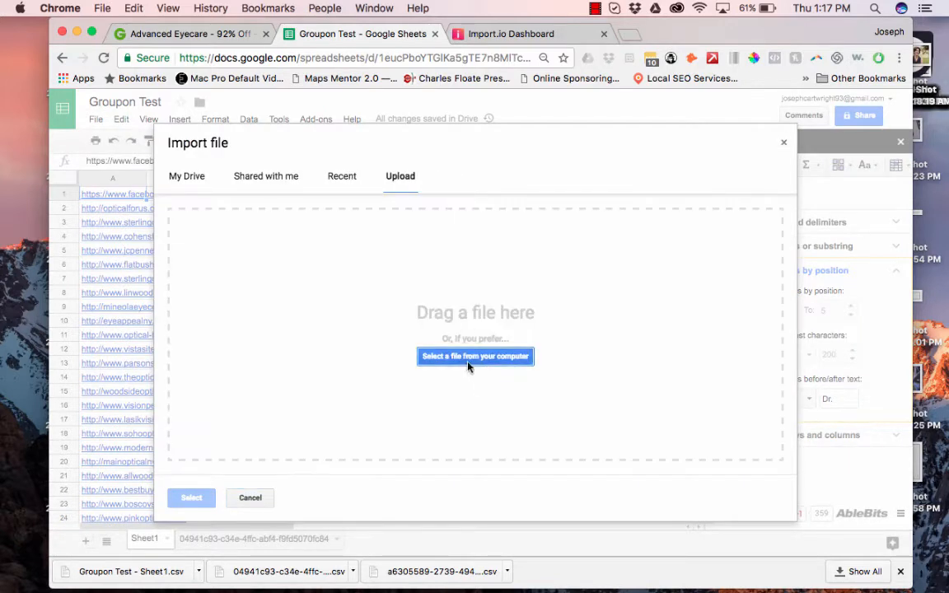
pyautogui.click(468, 362)
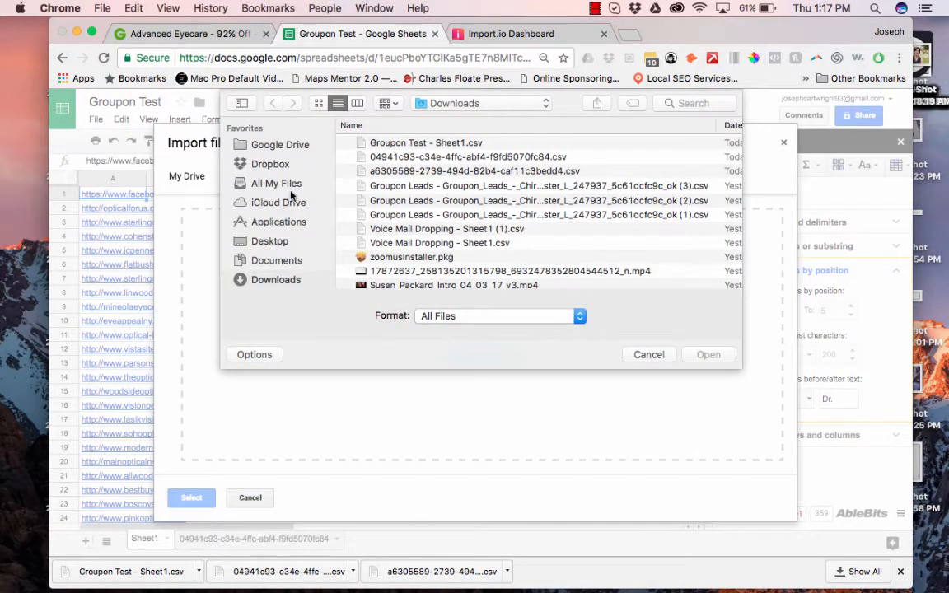
pyautogui.click(276, 260)
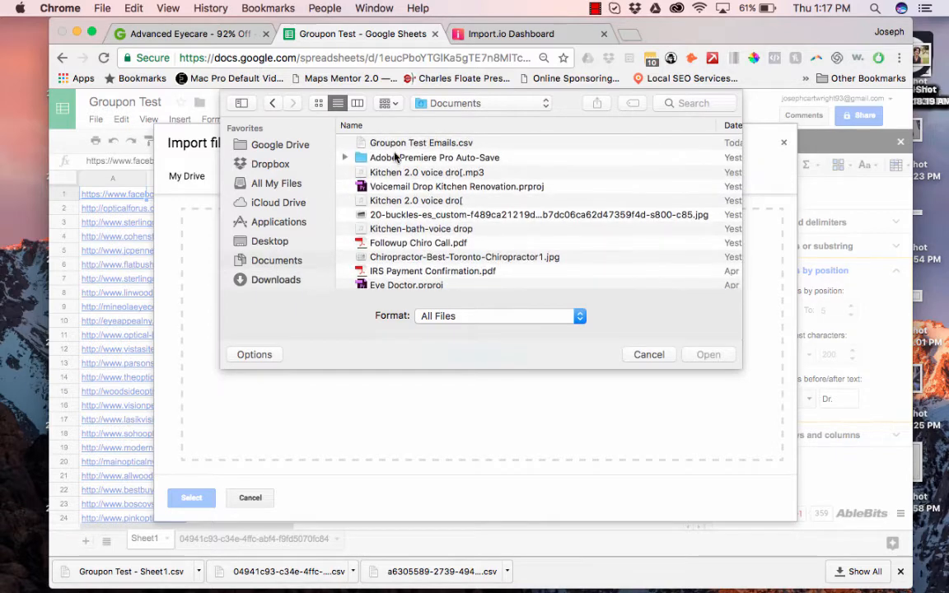
pyautogui.click(367, 142)
pyautogui.press('Return')
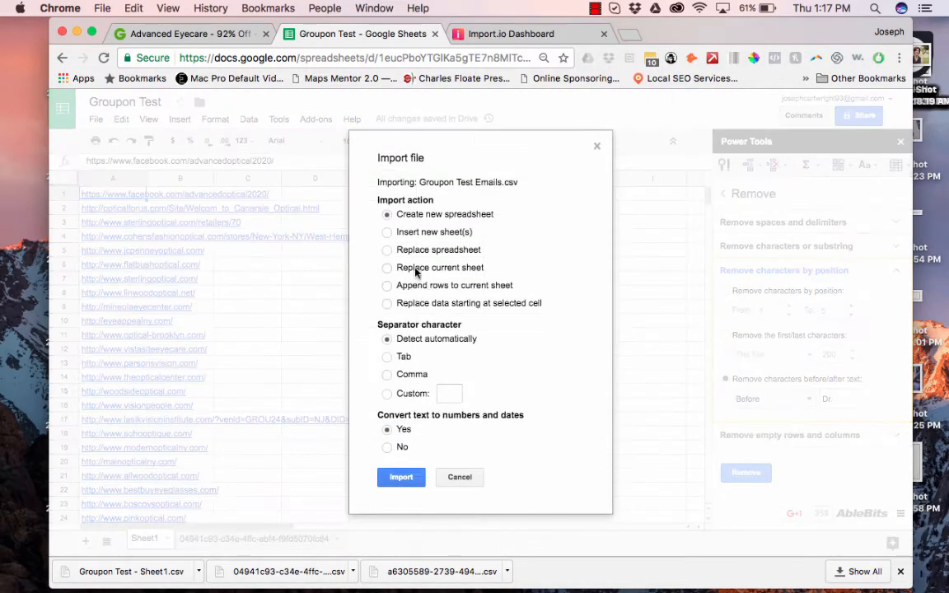
pyautogui.click(413, 268)
pyautogui.click(394, 478)
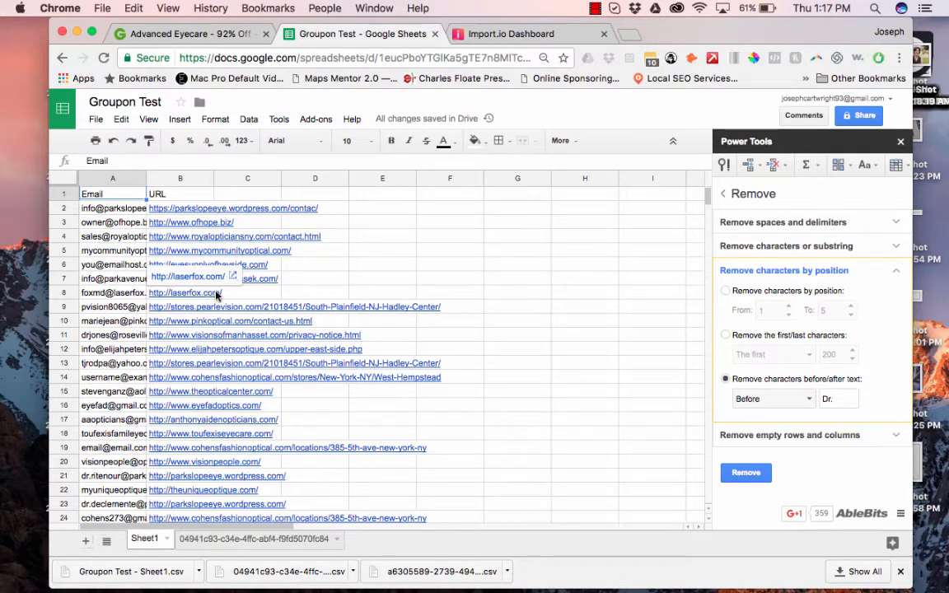
pyautogui.scroll(-4, 253, 338)
pyautogui.scroll(-5, 252, 339)
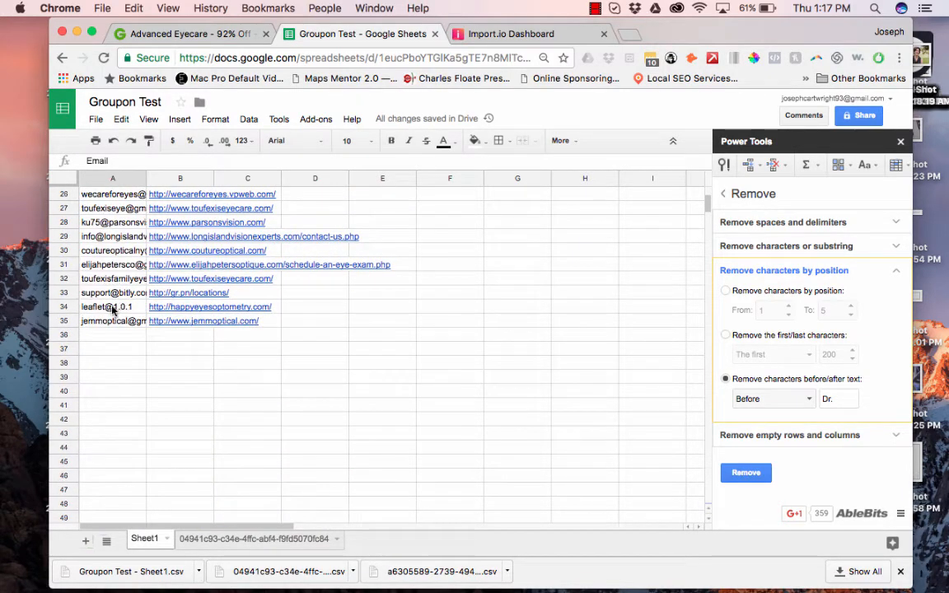
pyautogui.click(113, 309)
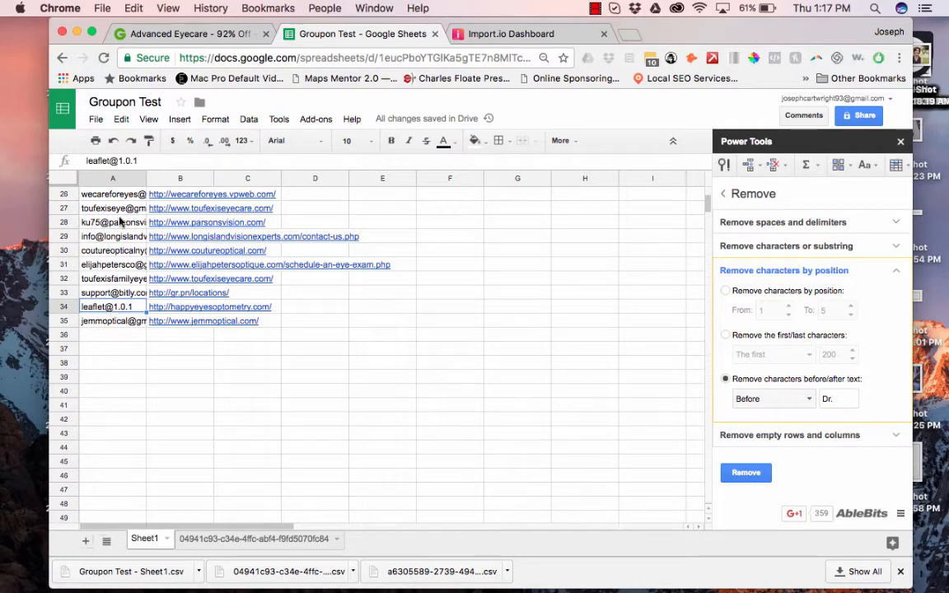
pyautogui.click(121, 118)
pyautogui.click(161, 307)
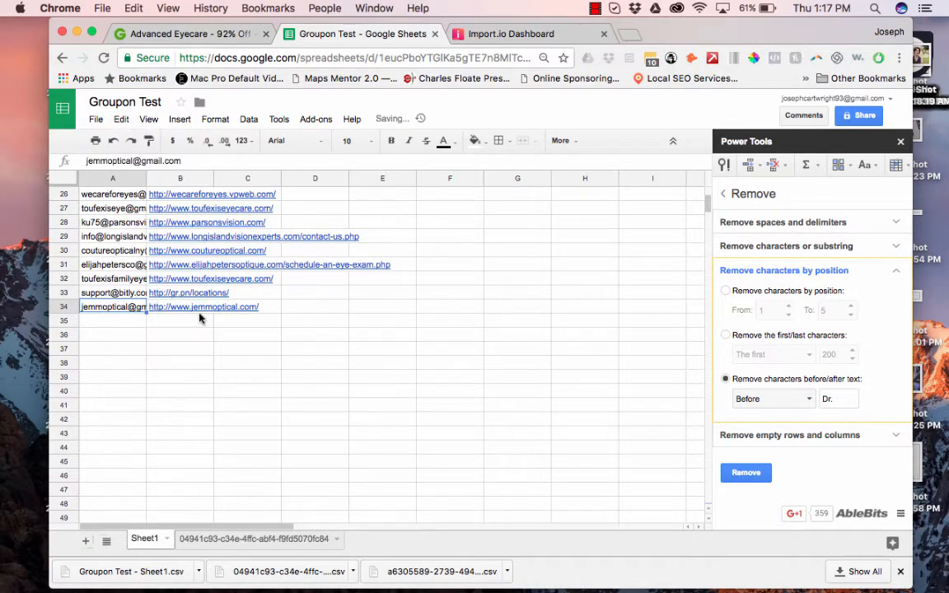
pyautogui.scroll(6, 198, 318)
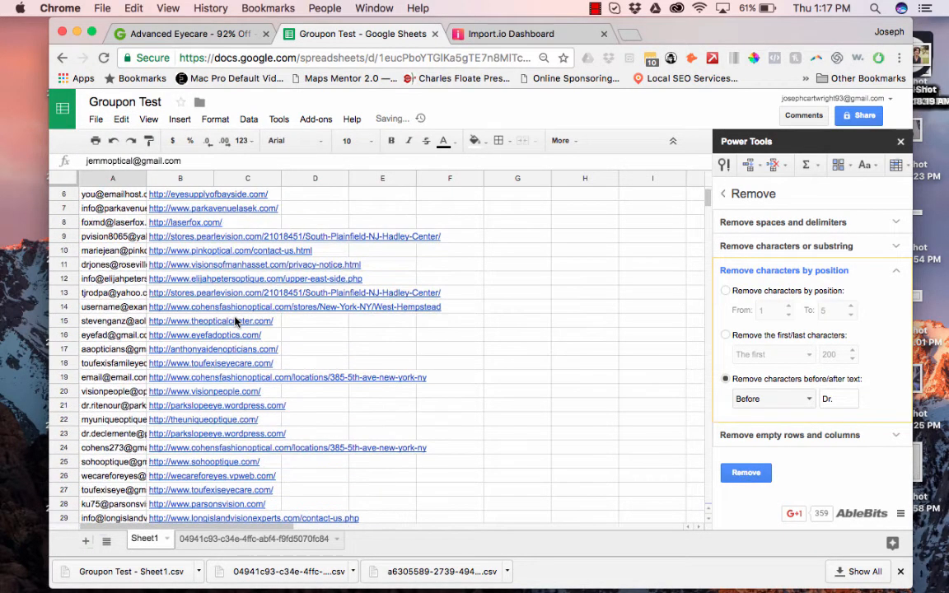
pyautogui.scroll(2, 235, 322)
pyautogui.click(113, 363)
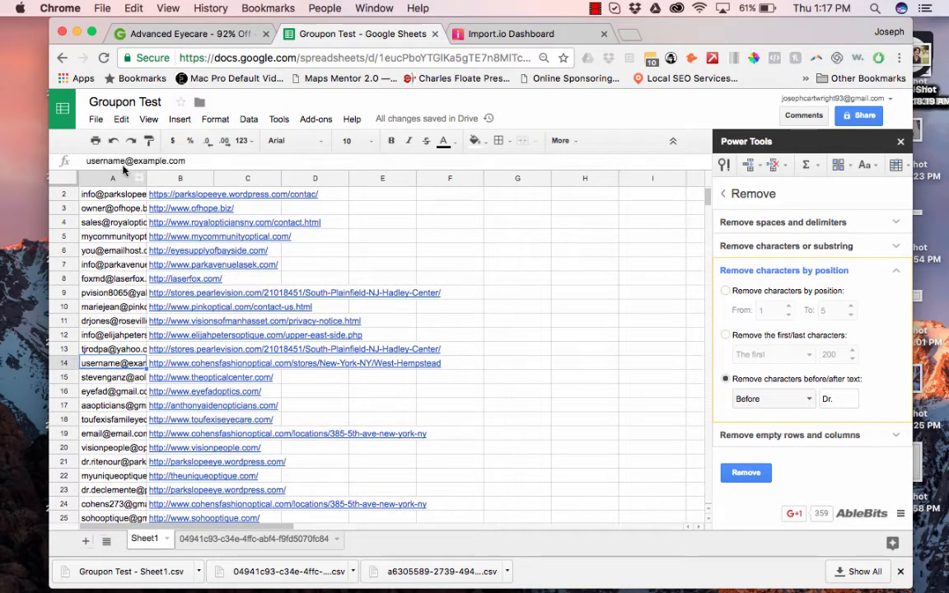
pyautogui.click(121, 119)
pyautogui.click(160, 307)
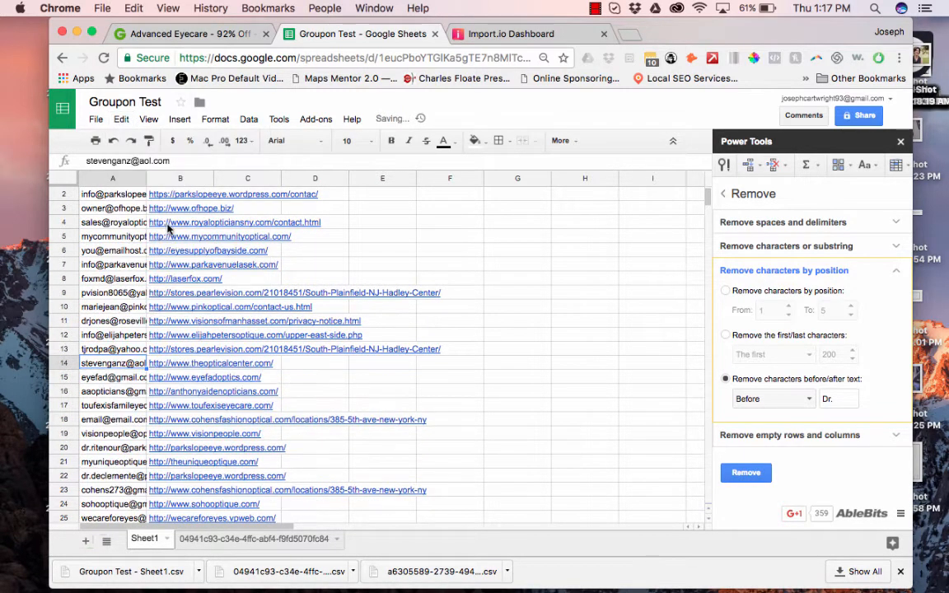
pyautogui.click(103, 251)
pyautogui.click(121, 119)
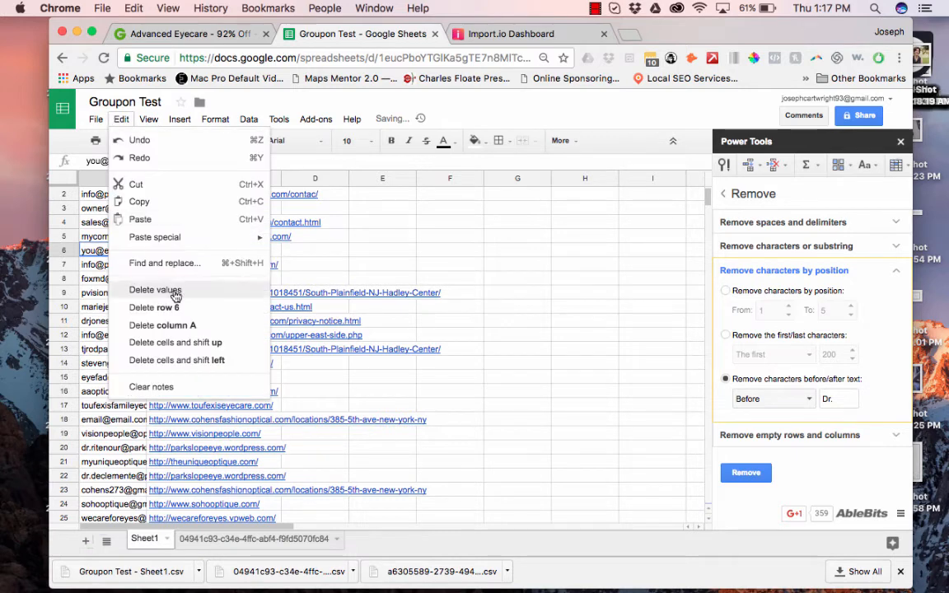
pyautogui.click(165, 307)
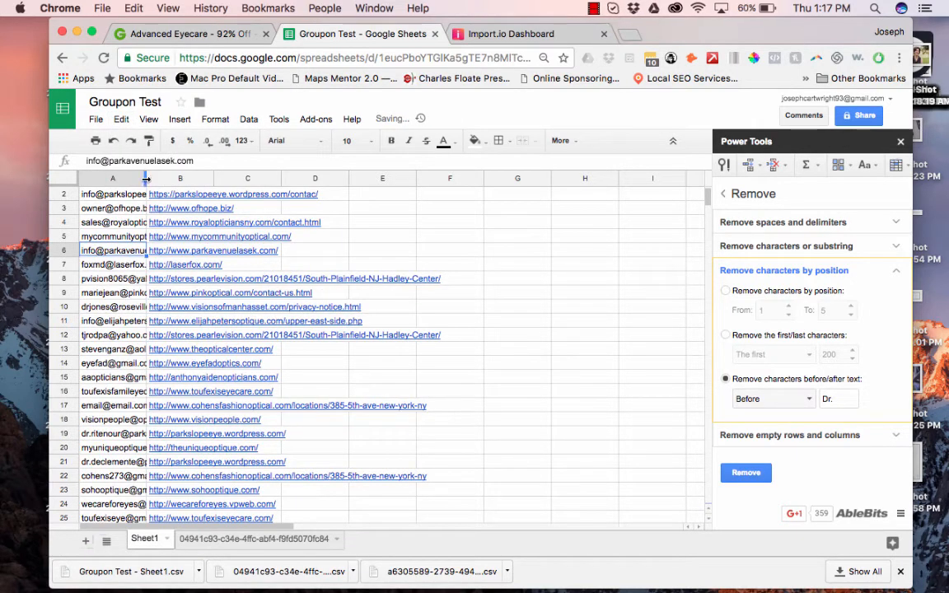
# Widen column A and rename its header to Email Address.
pyautogui.moveTo(146, 178); pyautogui.dragTo(170, 178)
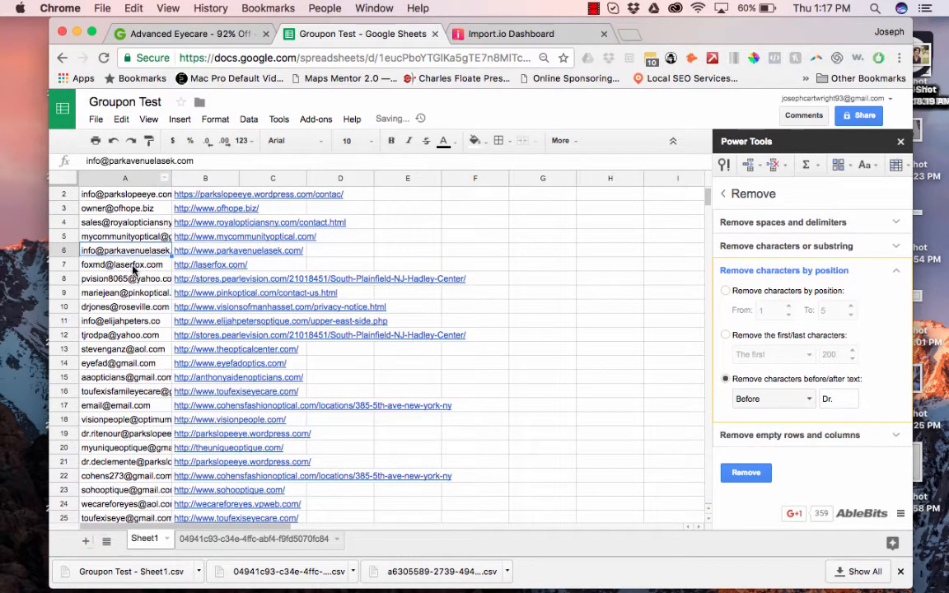
pyautogui.scroll(1, 122, 244)
pyautogui.scroll(-6, 137, 253)
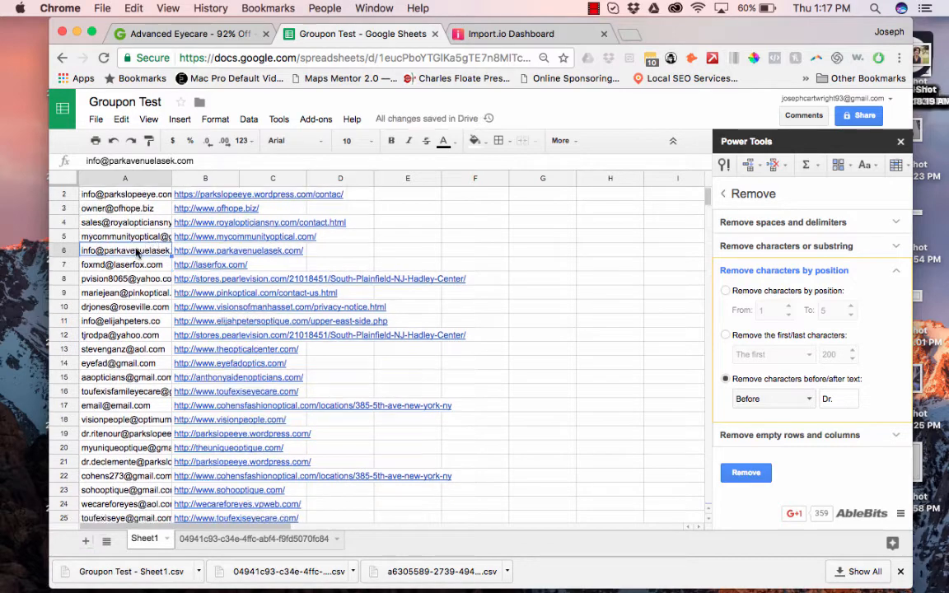
pyautogui.hscroll(1, 137, 253)
pyautogui.hscroll(-1, 137, 253)
pyautogui.scroll(2, 136, 253)
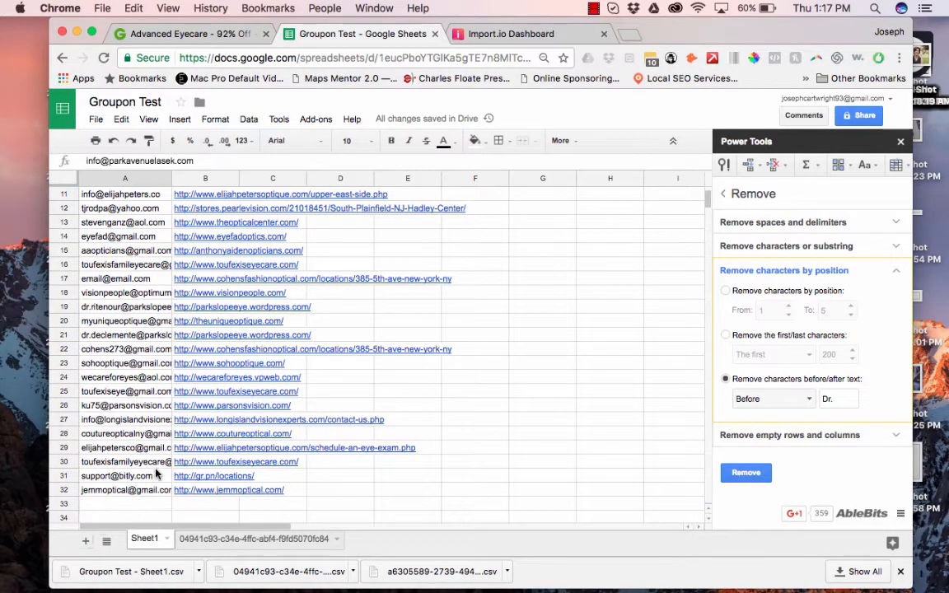
pyautogui.scroll(3, 231, 329)
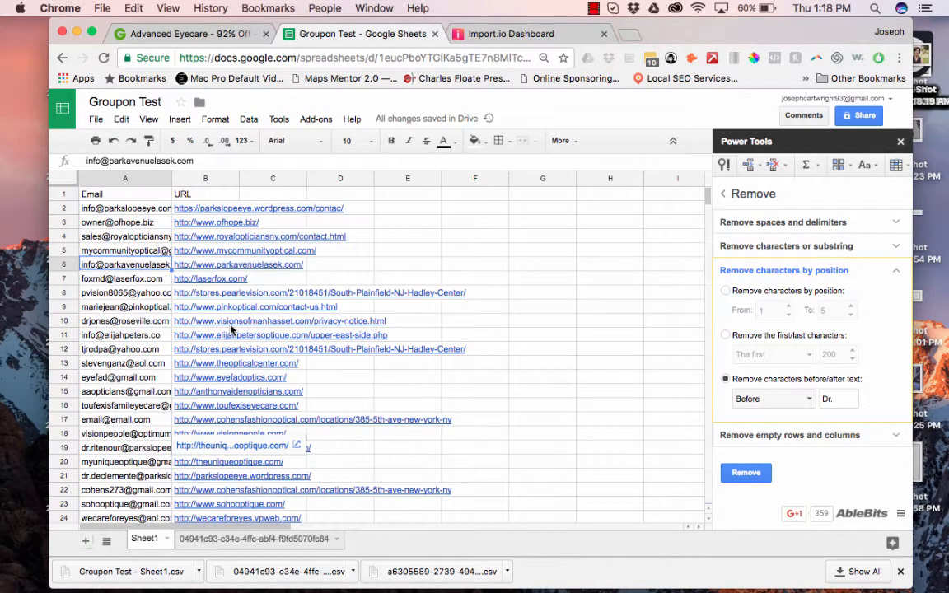
pyautogui.click(117, 195)
pyautogui.write('Email Address')
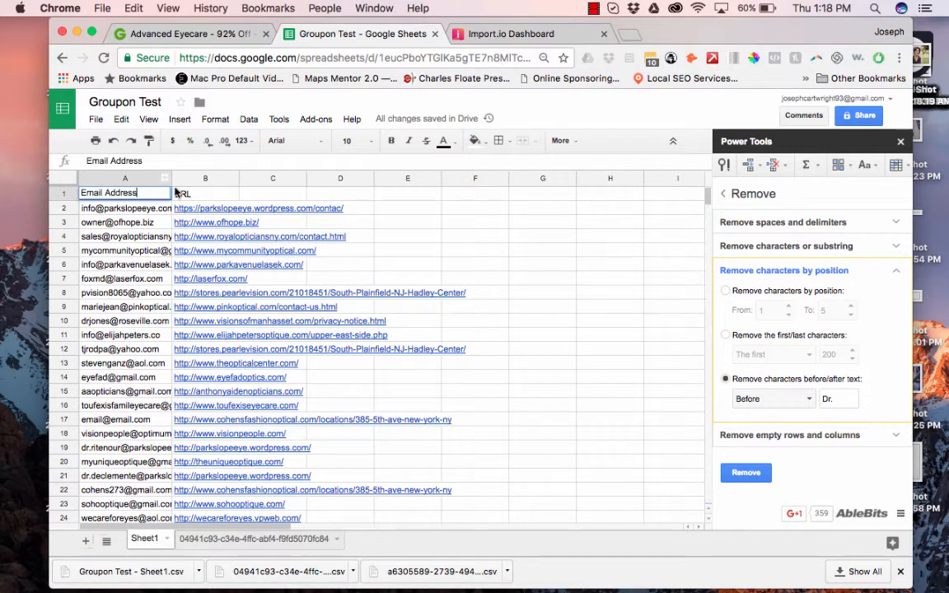
# Rename the deals sheet's Website_link header to URL.
pyautogui.click(238, 543)
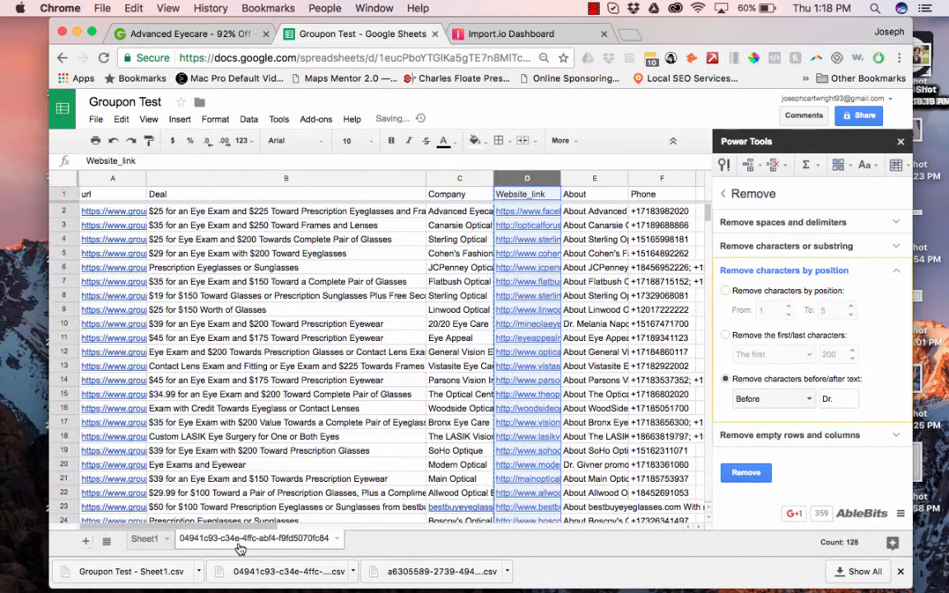
pyautogui.click(521, 197)
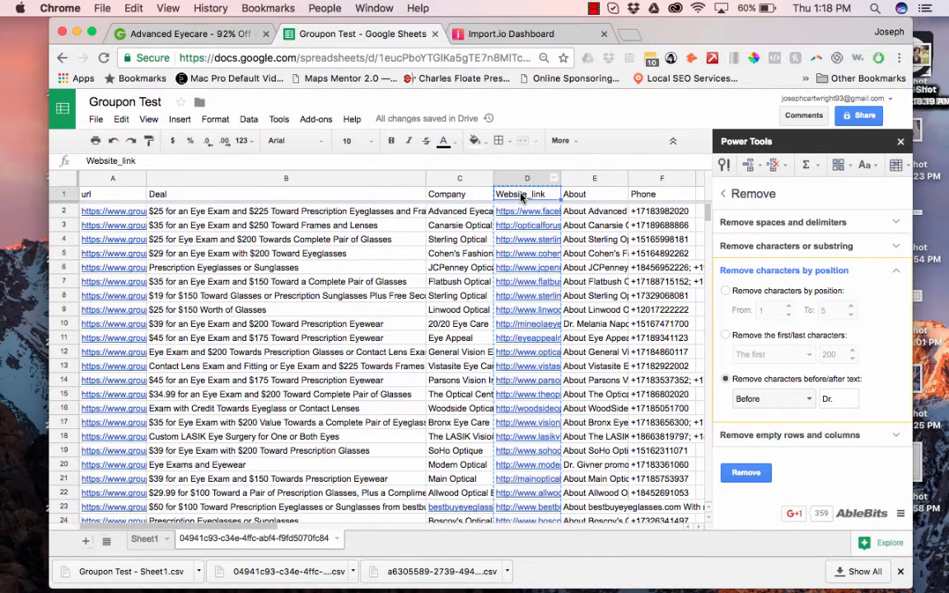
pyautogui.write('URL')
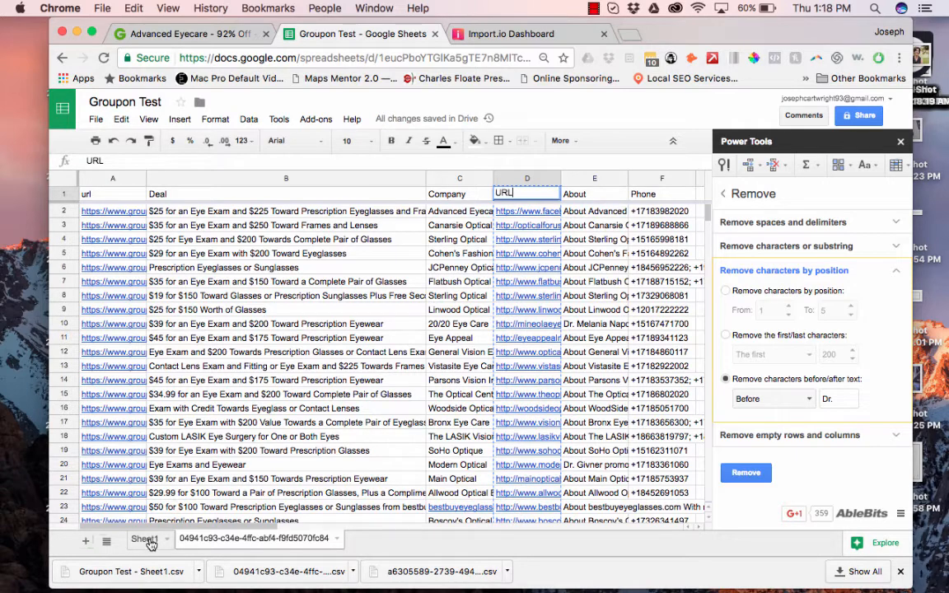
# Insert a column right of URL (column D) and label it Email Address.
pyautogui.click(147, 540)
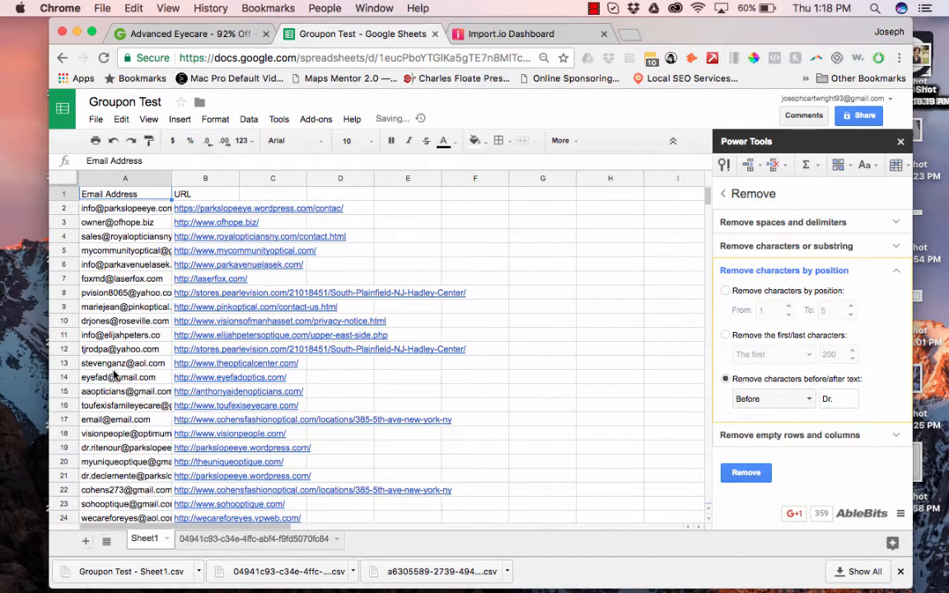
pyautogui.click(262, 539)
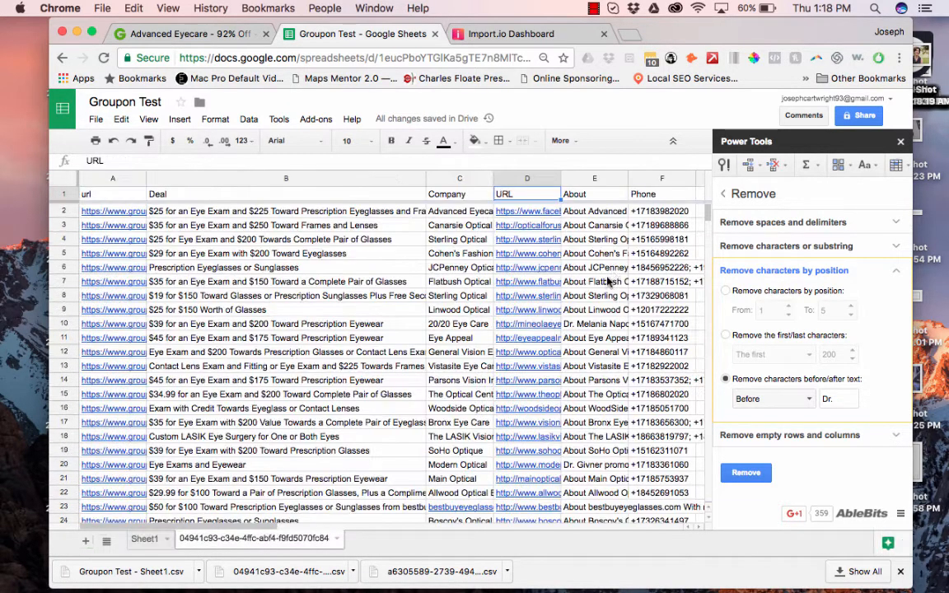
pyautogui.click(519, 177)
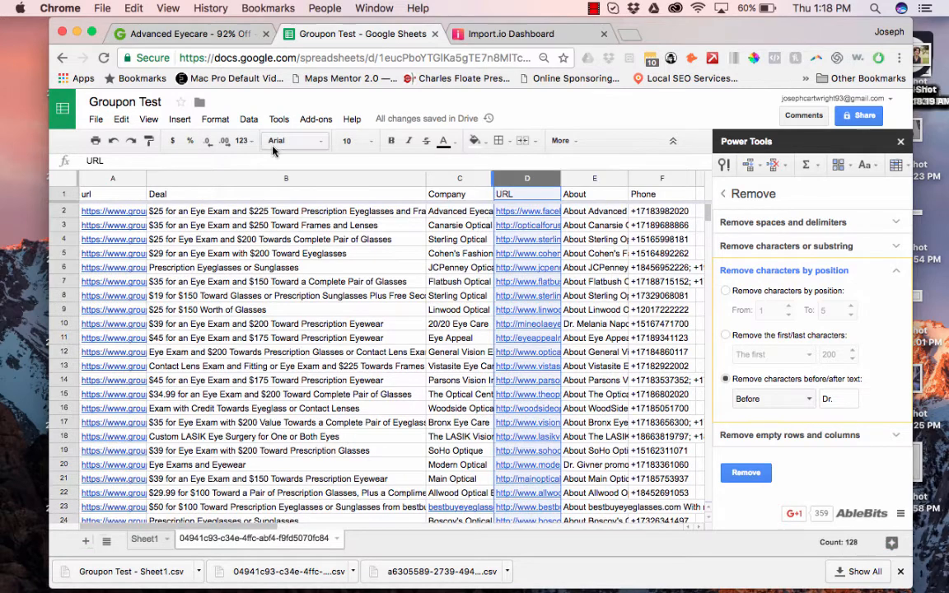
pyautogui.click(179, 119)
pyautogui.click(192, 159)
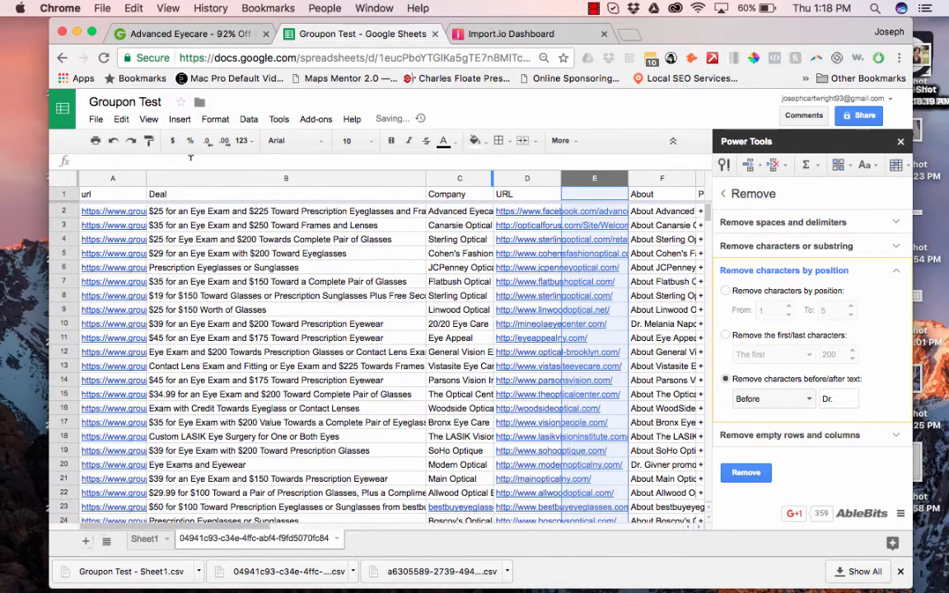
pyautogui.write('Email Address')
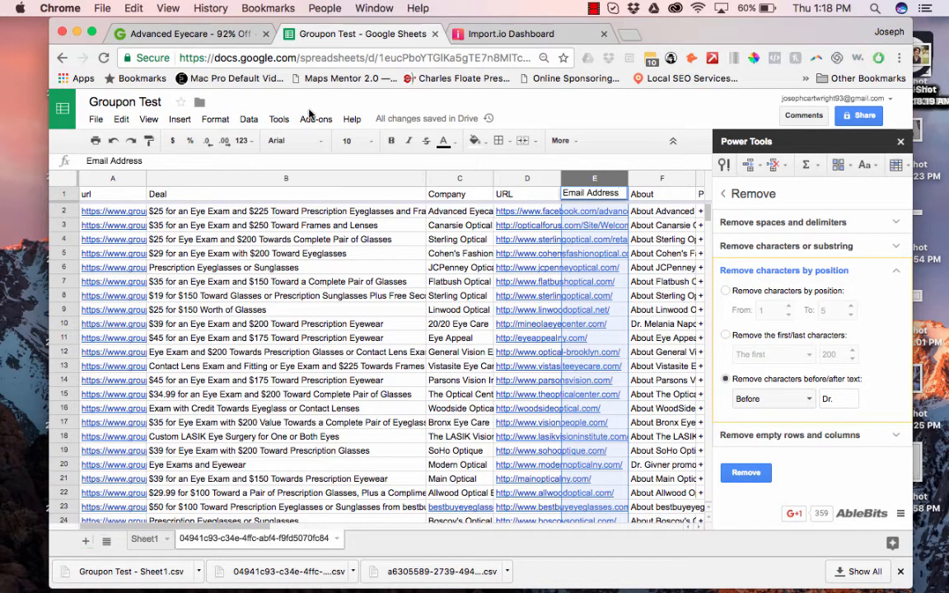
pyautogui.click(727, 194)
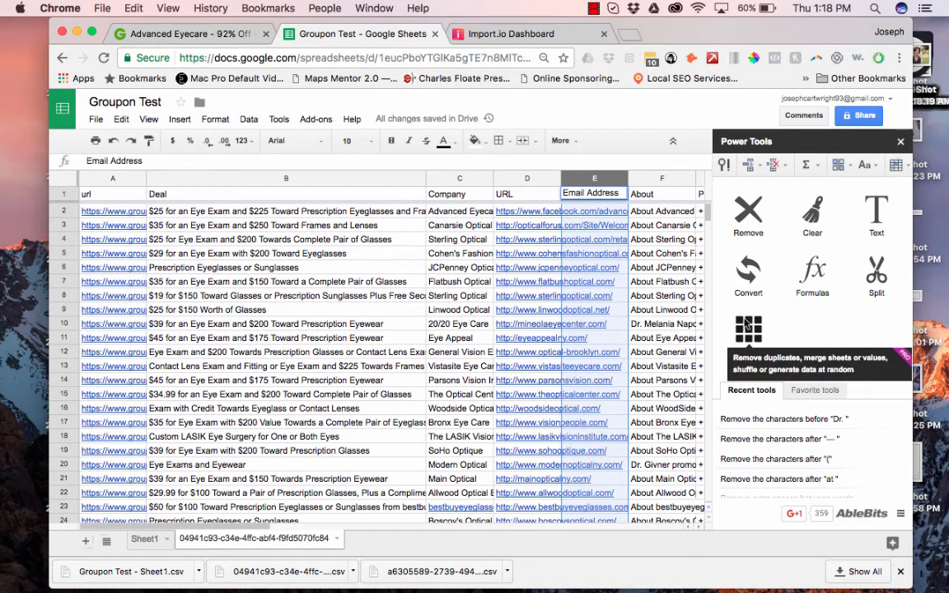
pyautogui.click(747, 326)
pyautogui.click(745, 308)
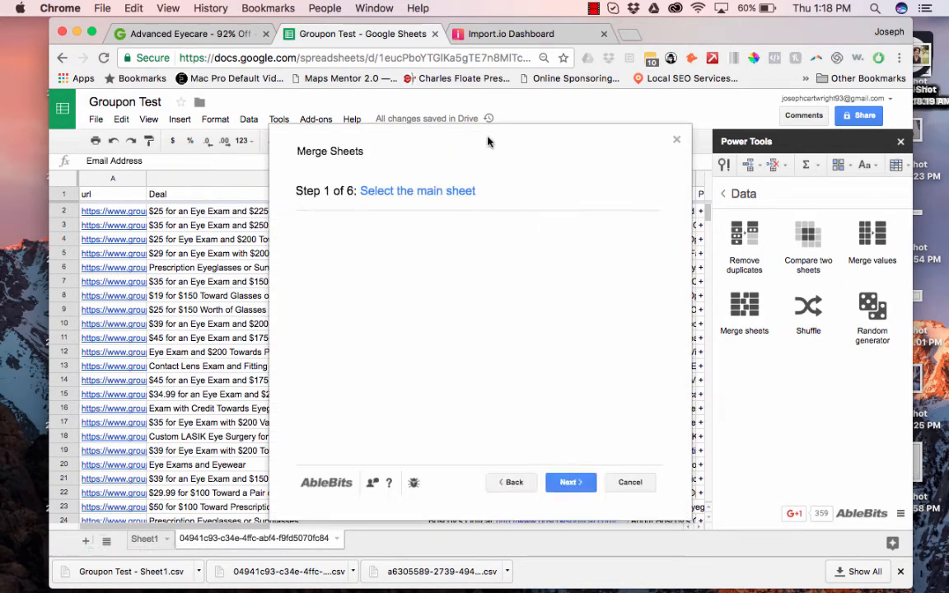
pyautogui.moveTo(297, 152); pyautogui.dragTo(232, 142)
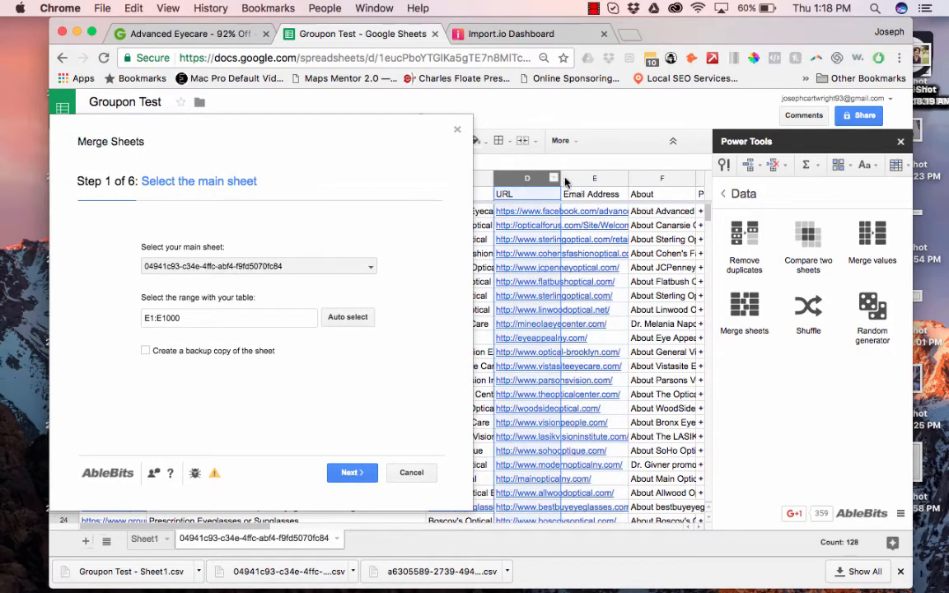
pyautogui.keyDown('shift'); pyautogui.click(526, 178); pyautogui.keyUp('shift')
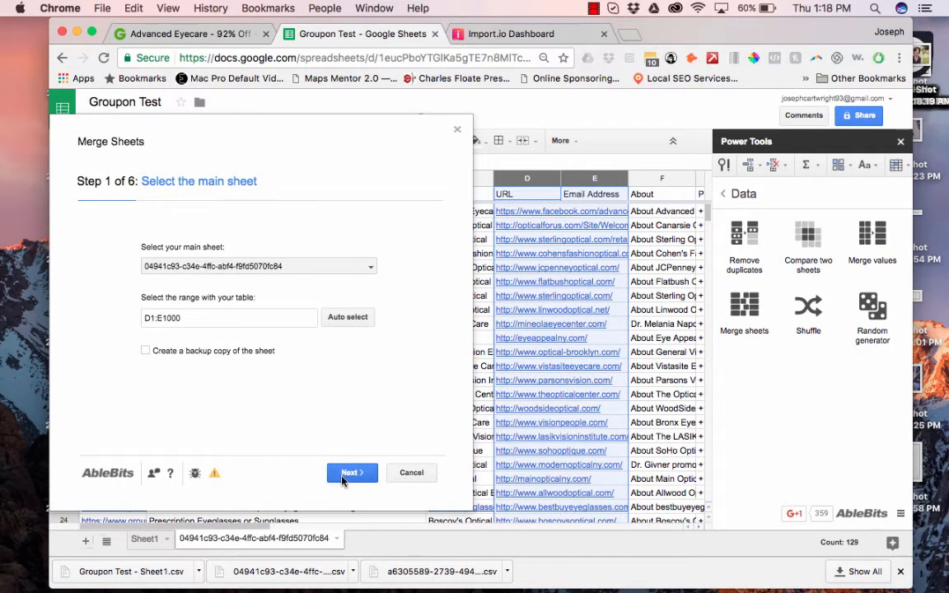
pyautogui.click(350, 473)
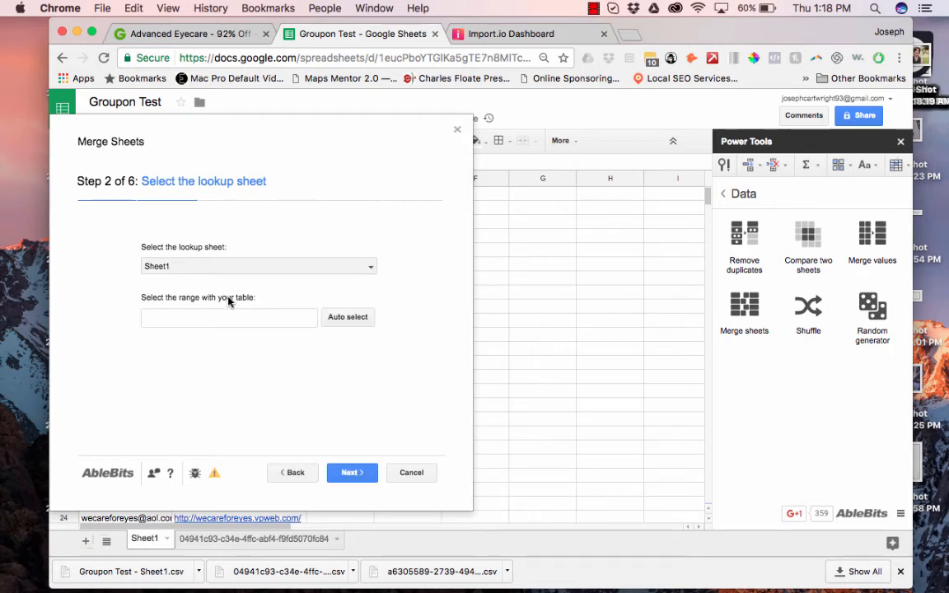
pyautogui.click(346, 318)
pyautogui.click(353, 477)
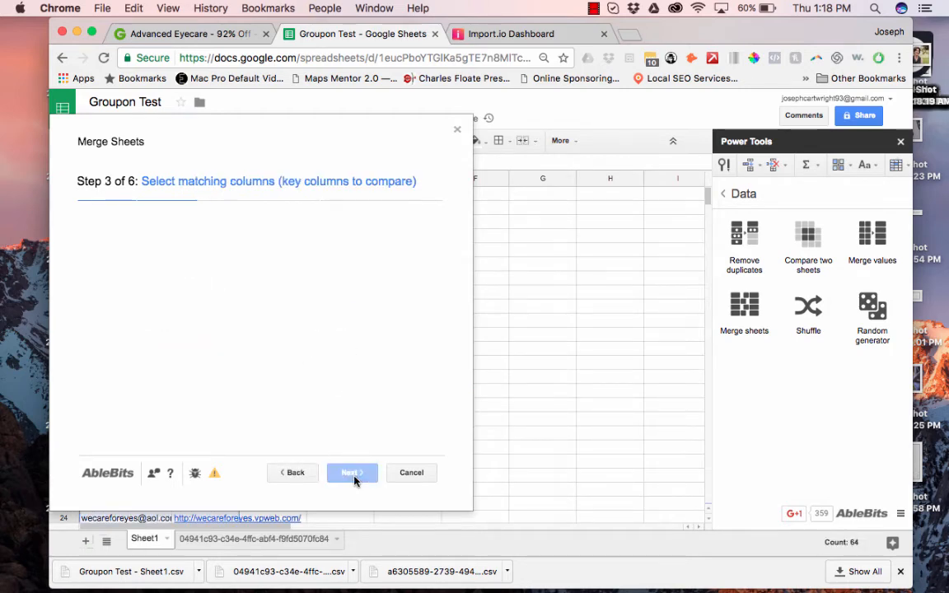
pyautogui.click(98, 272)
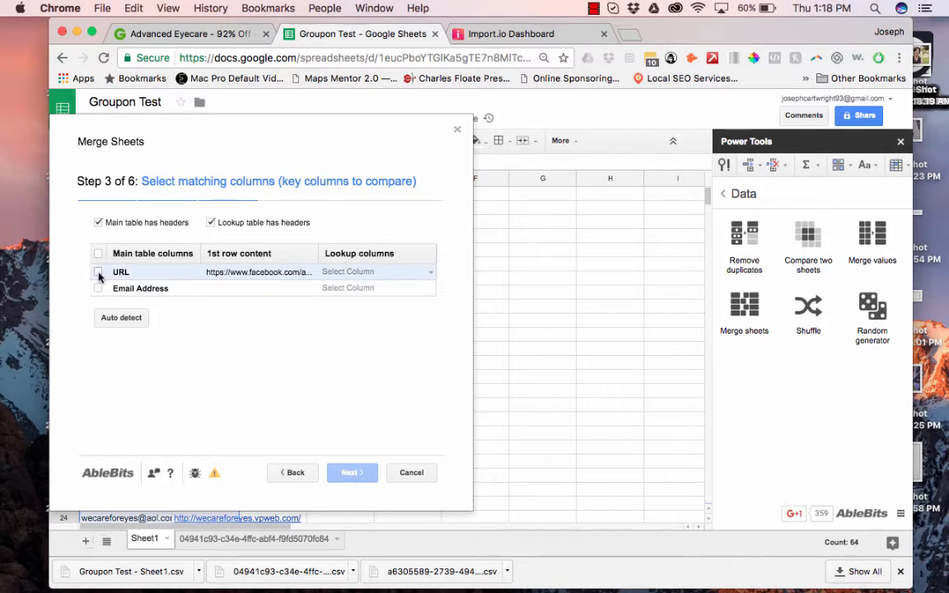
pyautogui.click(341, 473)
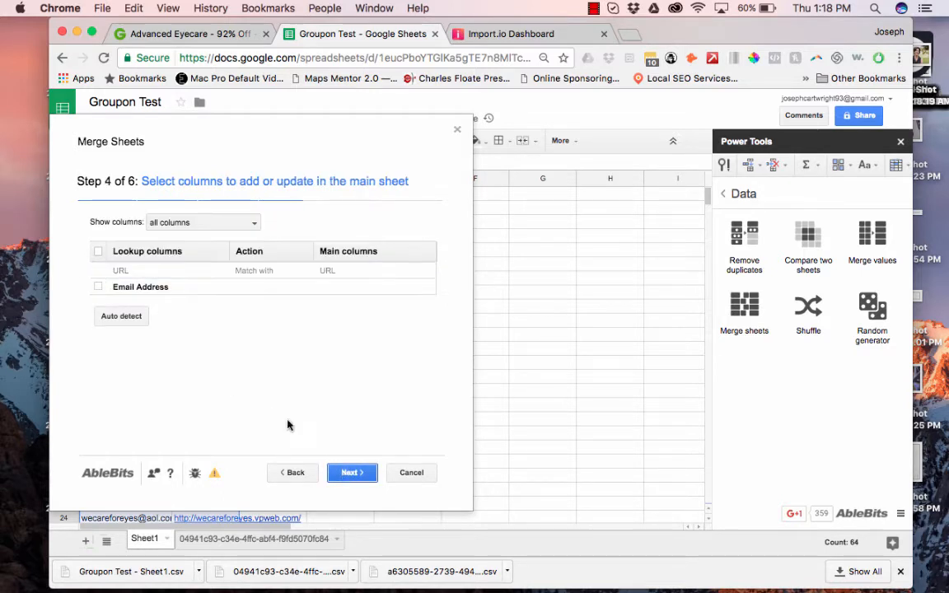
pyautogui.click(99, 285)
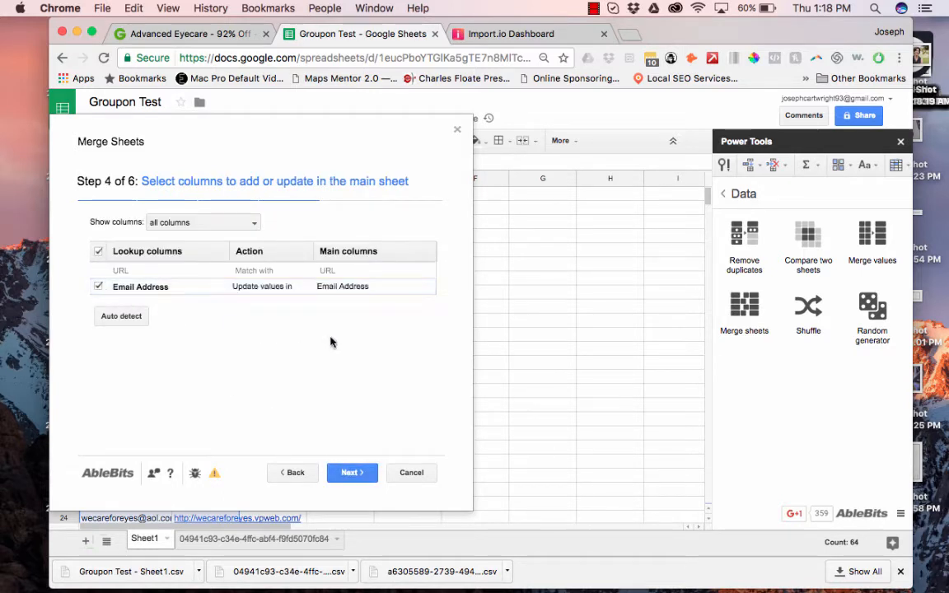
pyautogui.click(349, 474)
pyautogui.click(346, 478)
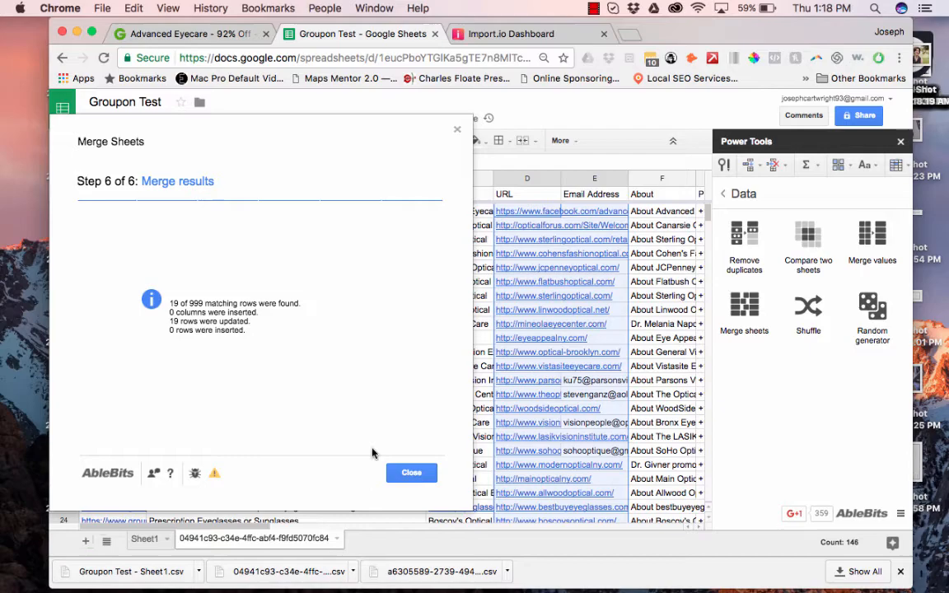
pyautogui.click(420, 475)
pyautogui.scroll(-10, 583, 454)
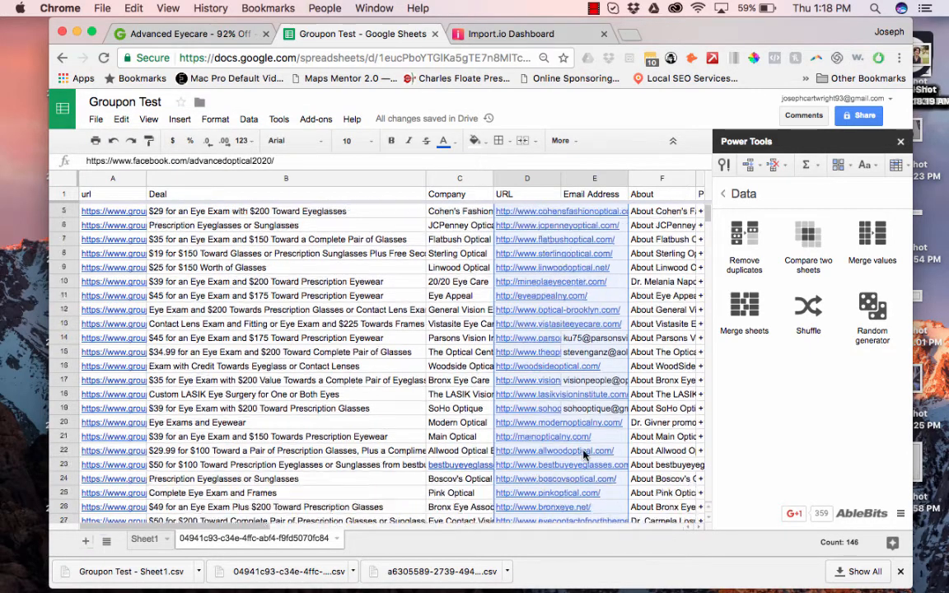
pyautogui.hscroll(2, 583, 454)
pyautogui.scroll(-1, 583, 454)
pyautogui.hscroll(1, 583, 454)
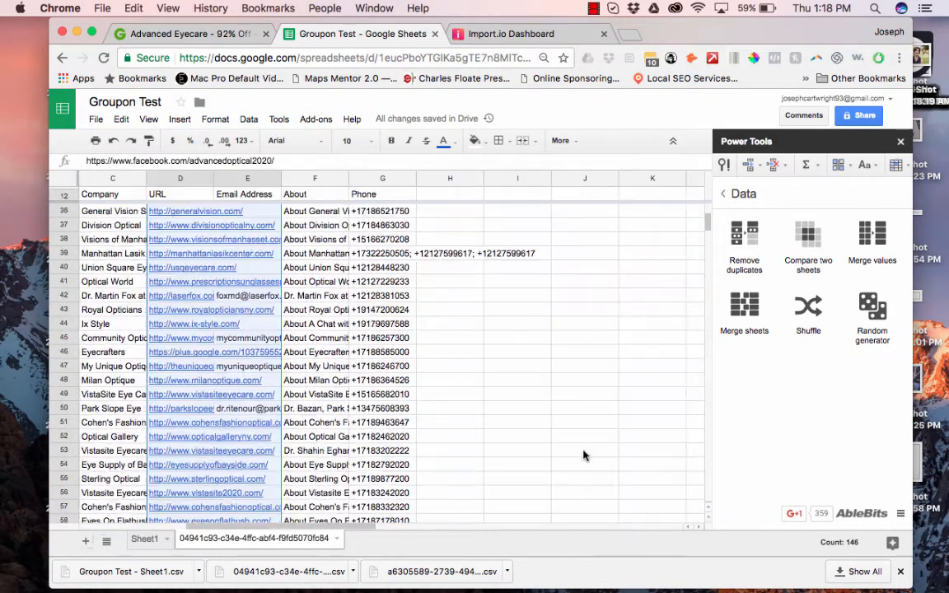
pyautogui.hscroll(-1, 583, 454)
pyautogui.scroll(-1, 583, 454)
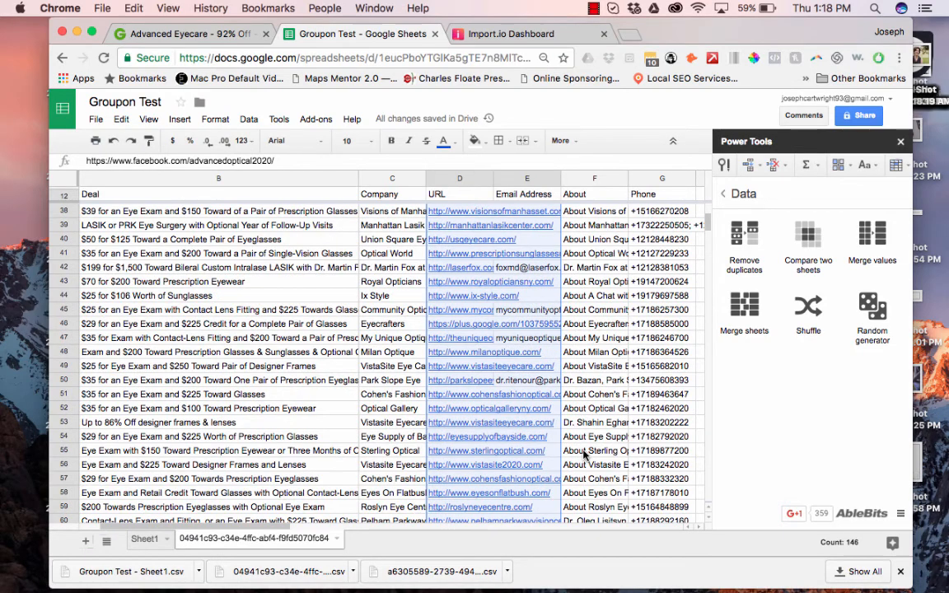
pyautogui.scroll(5, 497, 360)
pyautogui.hscroll(-1, 497, 360)
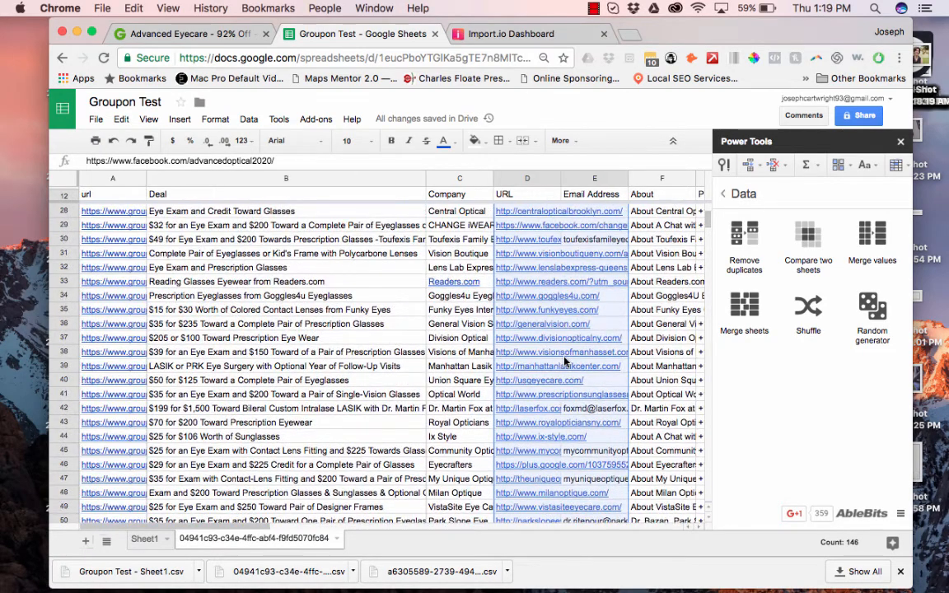
pyautogui.hscroll(1, 544, 361)
pyautogui.scroll(7, 565, 361)
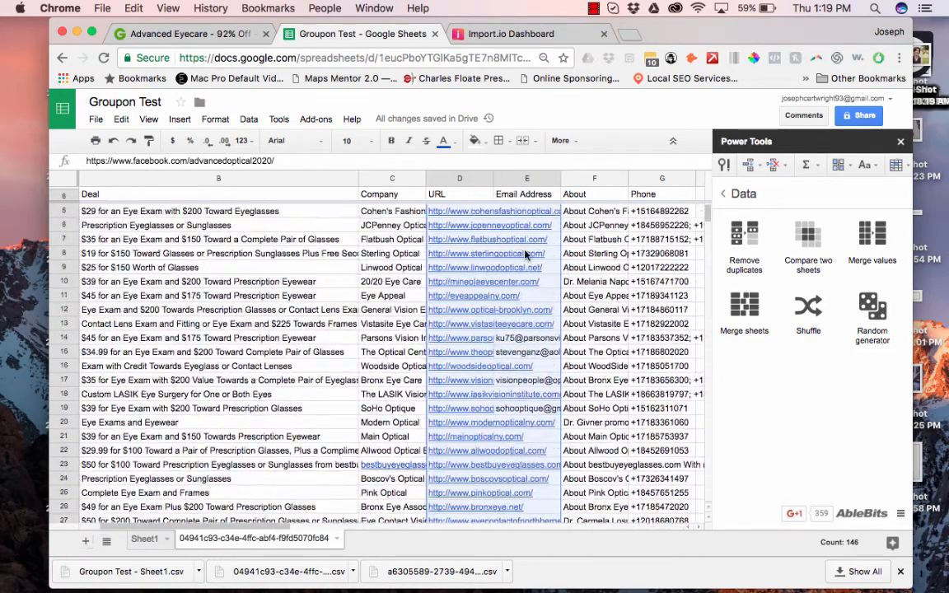
pyautogui.hscroll(-1, 526, 254)
pyautogui.hscroll(1, 525, 255)
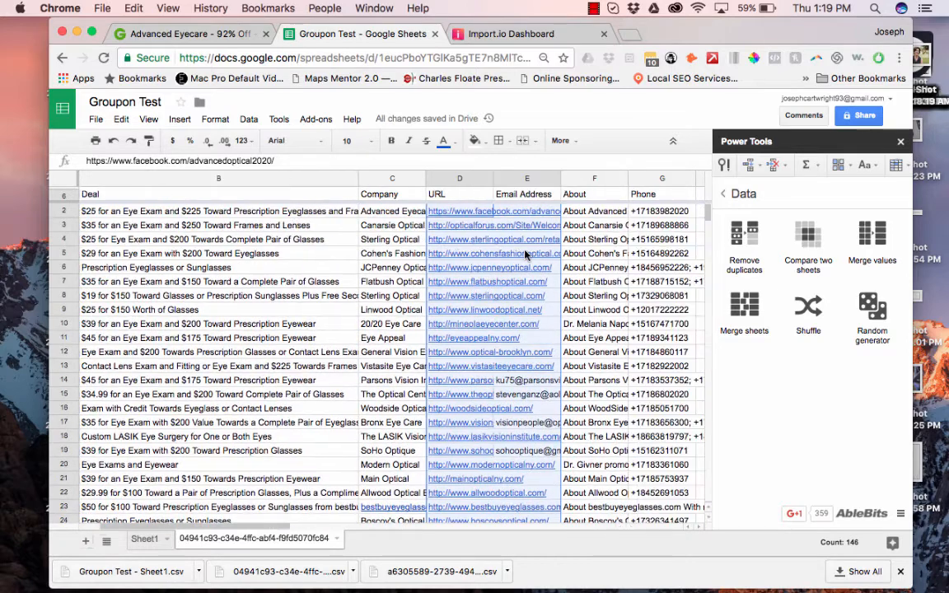
# Open flatbushoptical.com from D7 and go to its social media links page.
pyautogui.click(451, 265)
pyautogui.press('Down')
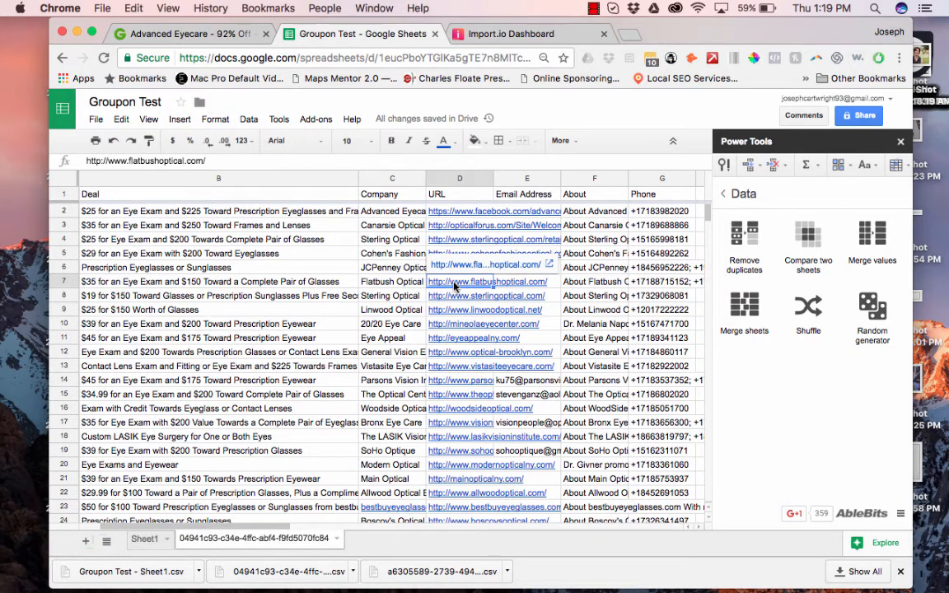
pyautogui.click(465, 271)
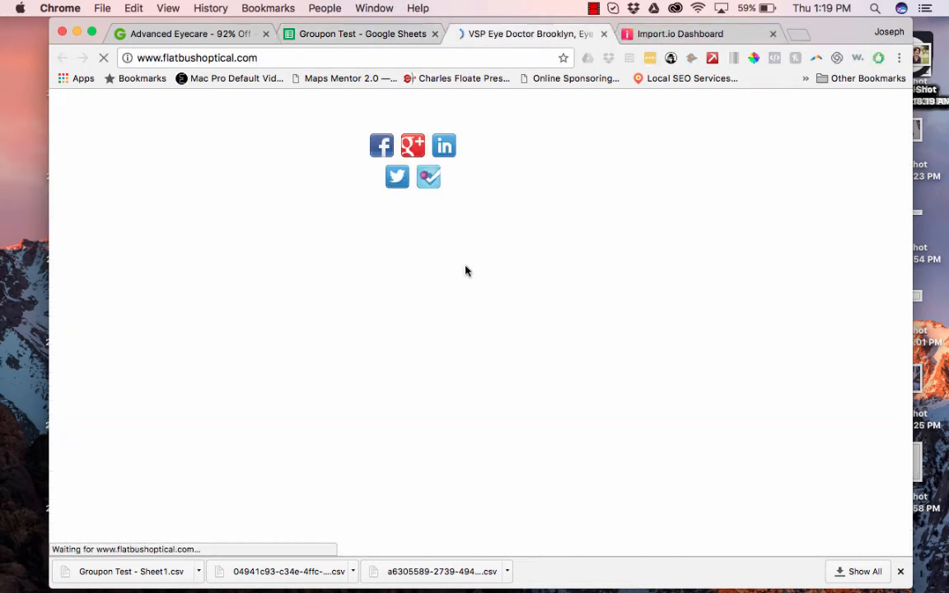
pyautogui.click(377, 147)
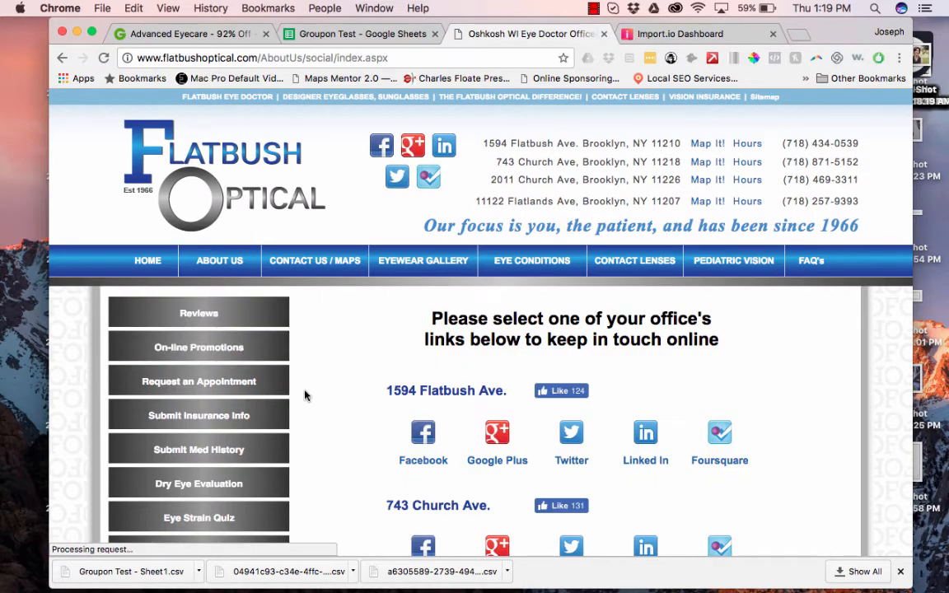
pyautogui.click(384, 150)
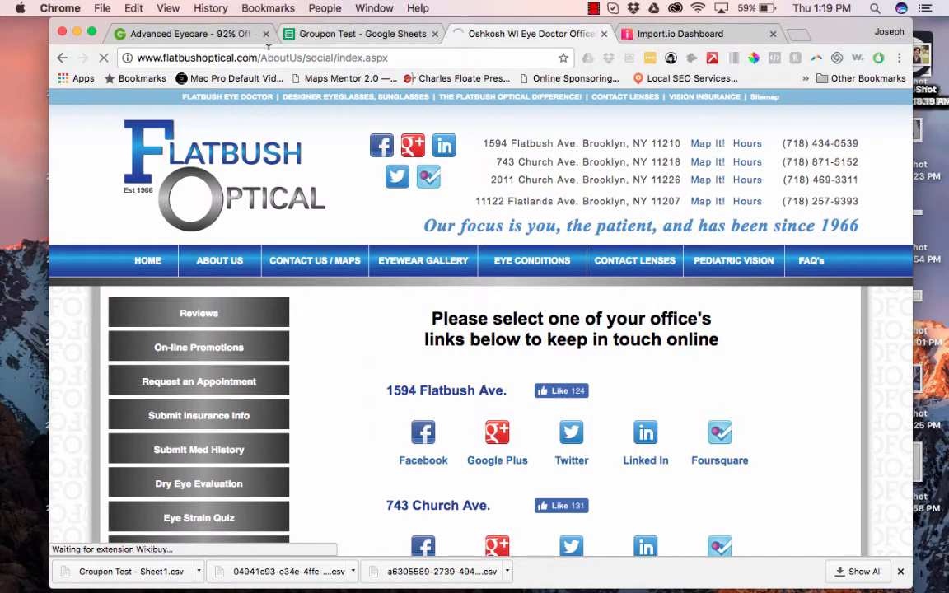
pyautogui.moveTo(257, 58); pyautogui.dragTo(388, 57)
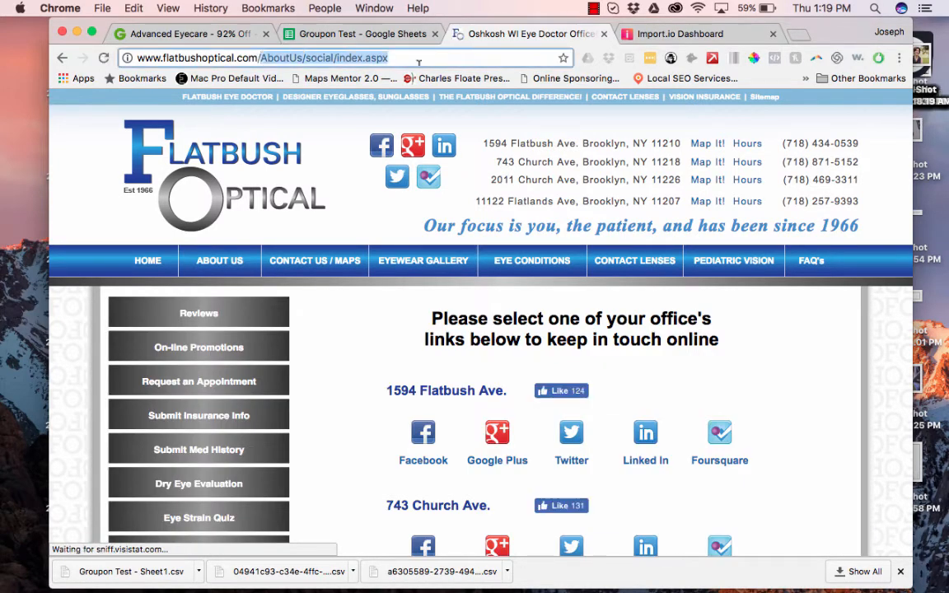
pyautogui.click(426, 450)
# Read the Flatbush Ave Facebook page's expanded About story, then return to Groupon Test.
pyautogui.click(426, 447)
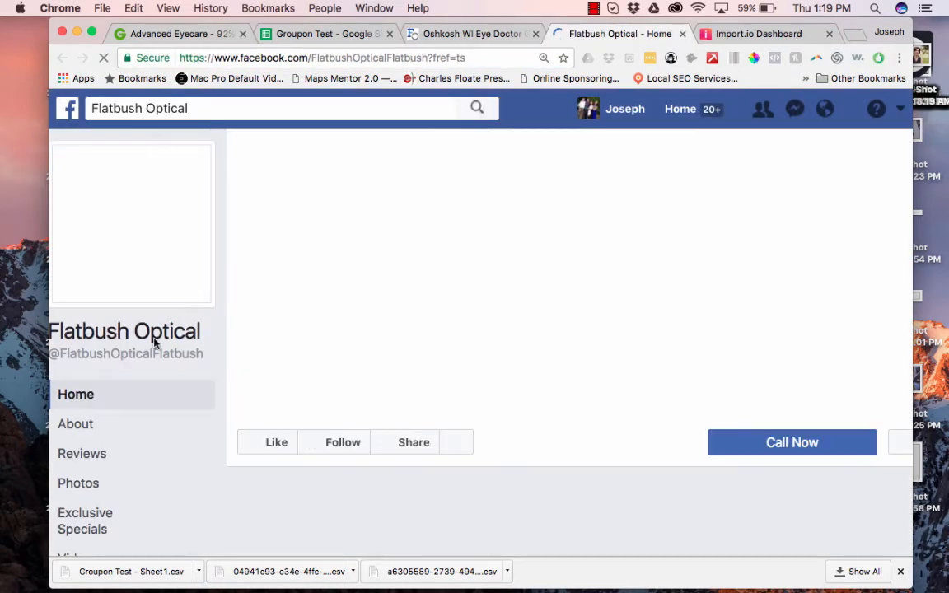
pyautogui.click(82, 424)
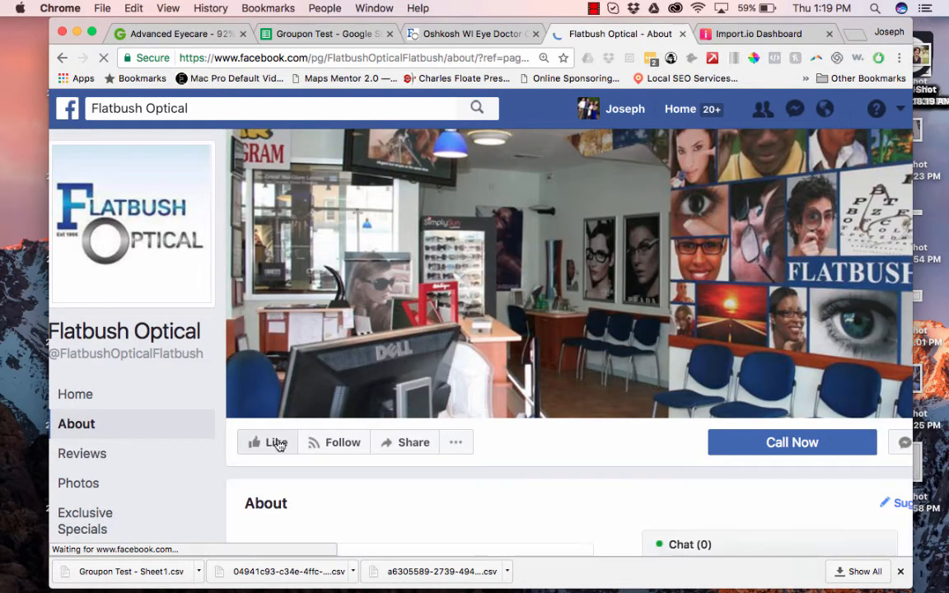
pyautogui.scroll(-10, 278, 445)
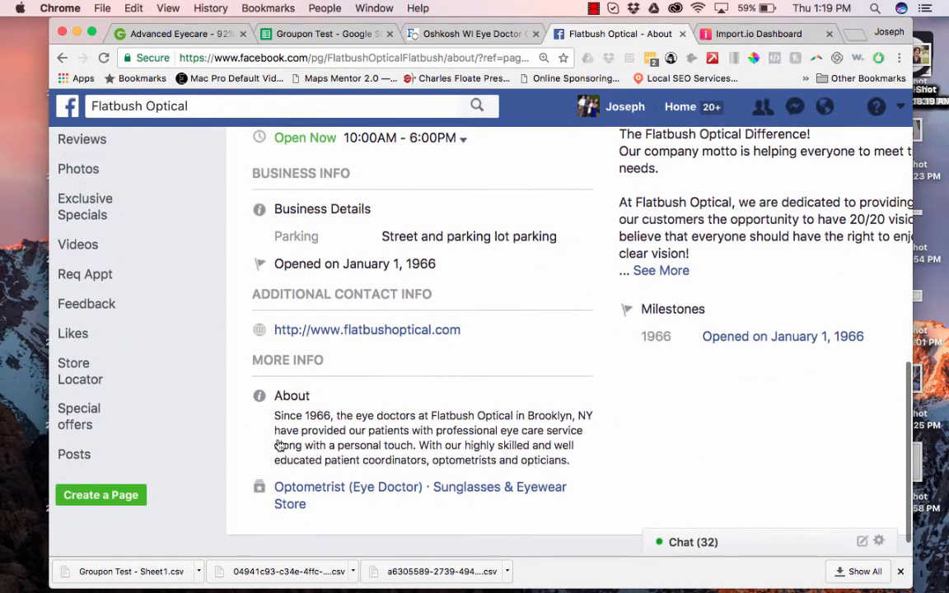
pyautogui.scroll(3, 385, 377)
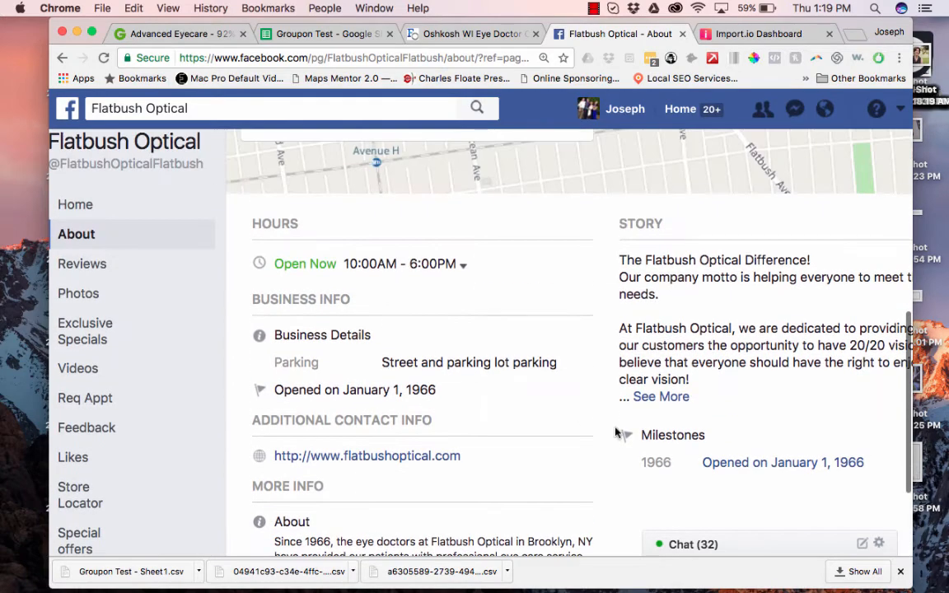
pyautogui.click(669, 396)
pyautogui.scroll(-10, 727, 394)
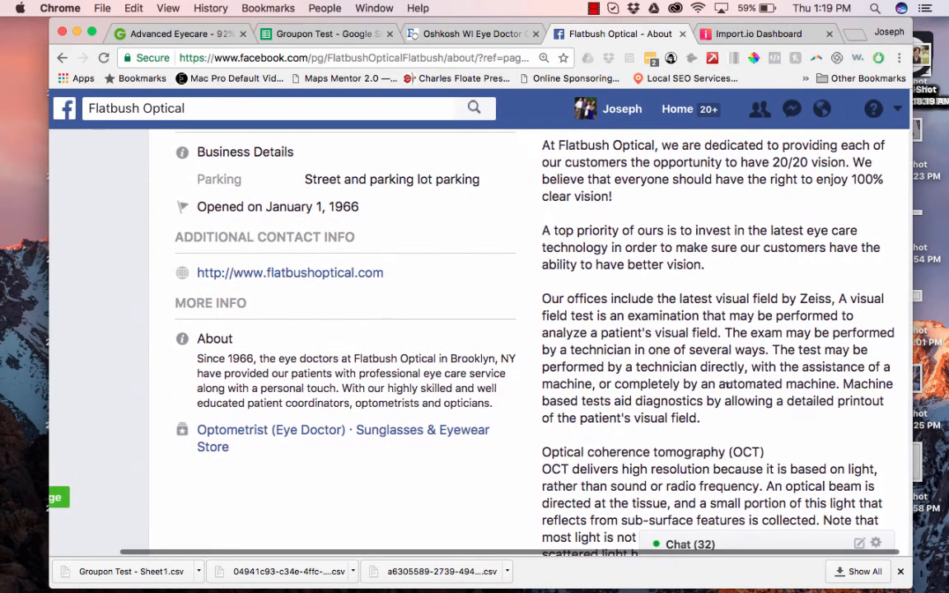
pyautogui.scroll(-10, 728, 394)
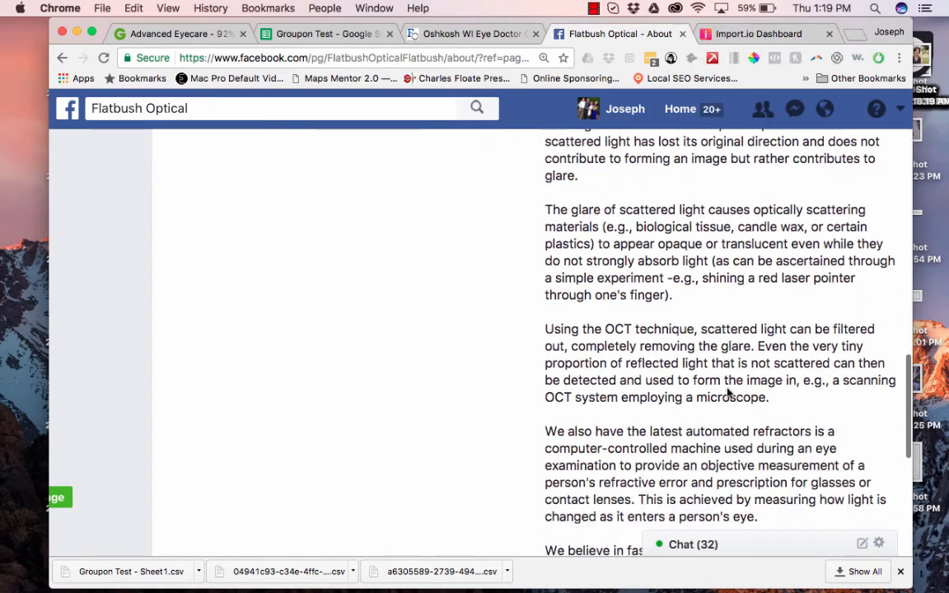
pyautogui.scroll(15, 728, 385)
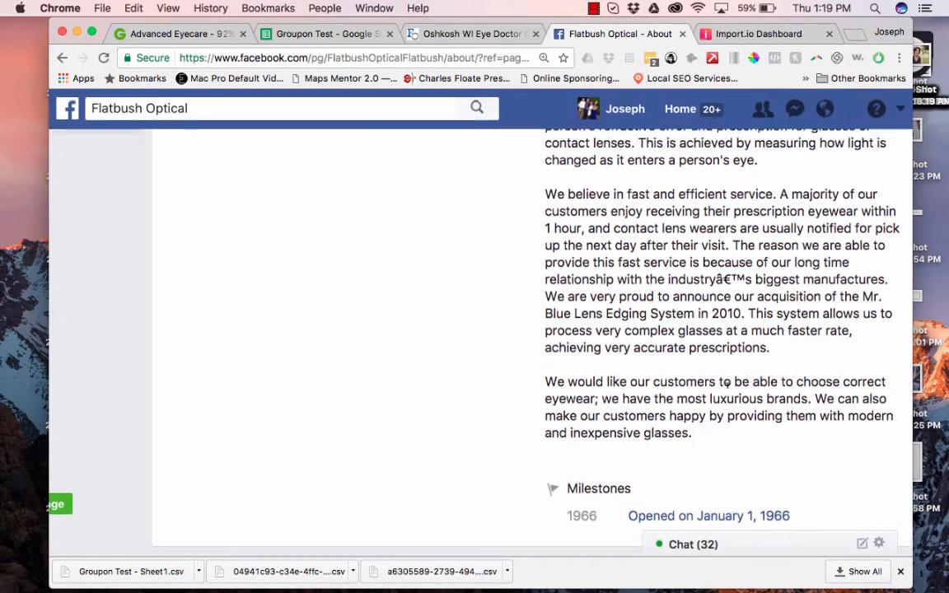
pyautogui.click(333, 33)
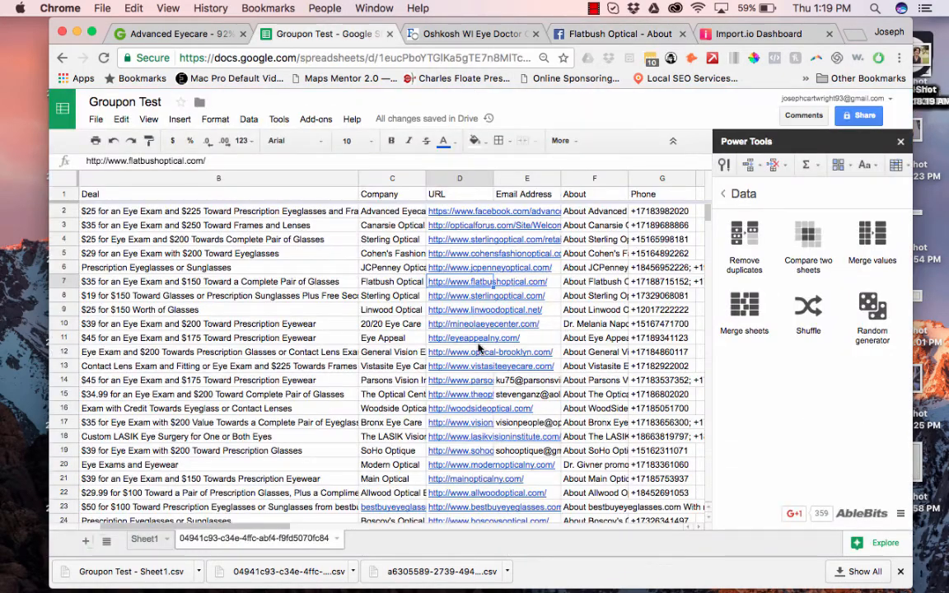
# Retitle header F1 from About to 'Doctor' and cut the F10 bio to only the doctor's name.
pyautogui.click(565, 198)
pyautogui.write('Doctor')
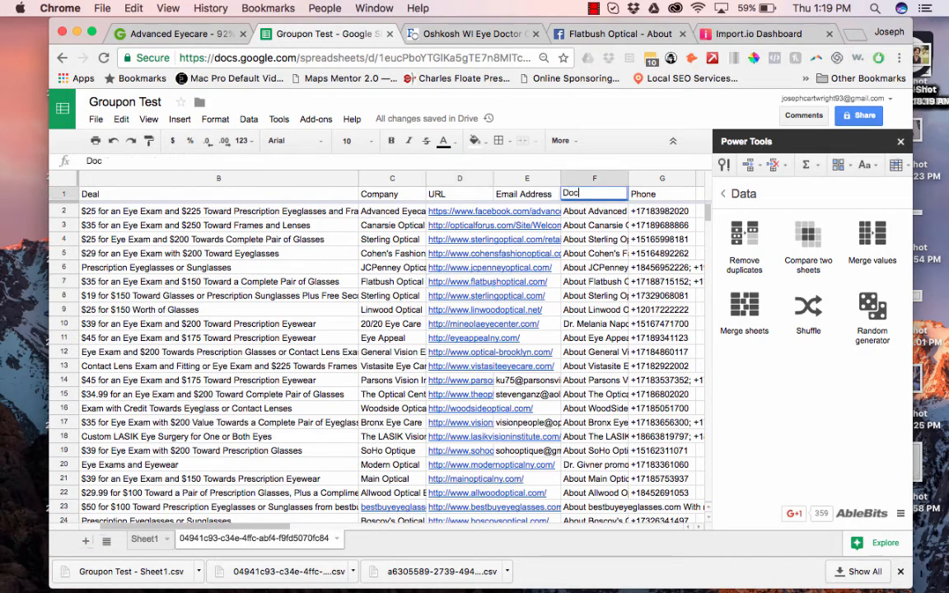
pyautogui.click(587, 324)
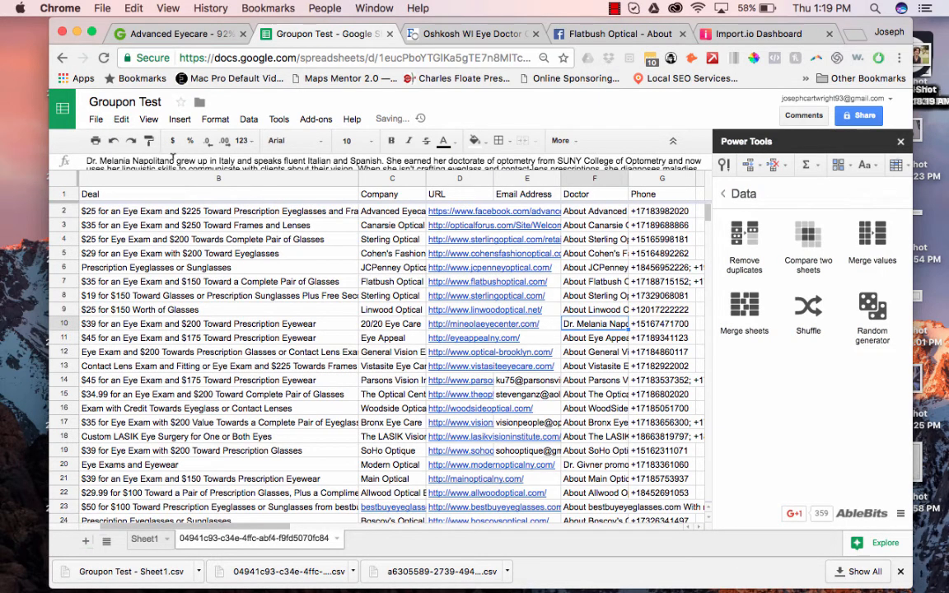
pyautogui.moveTo(173, 159); pyautogui.dragTo(328, 218)
pyautogui.press('Return')
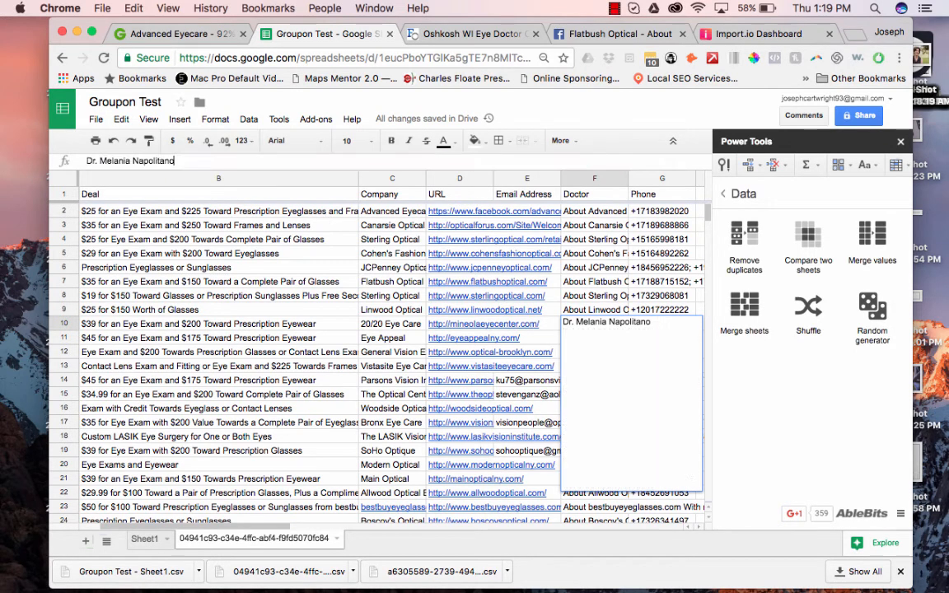